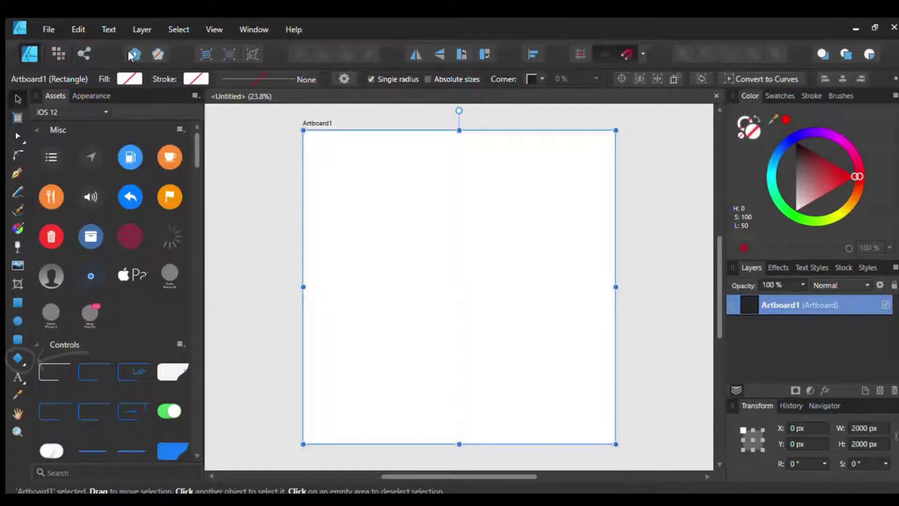
Draw a tall 1040 × 1132.6 px triangle and move it to X 425.3, Y 185.3 px.
{"action": "key", "text": "m"}
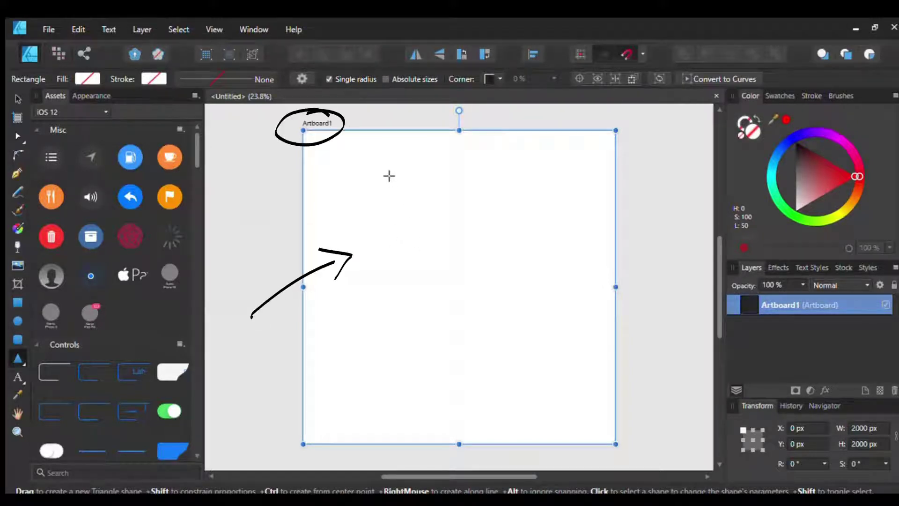
{"action": "mouse_move", "coordinate": [387, 175]}
{"action": "left_mouse_down"}
{"action": "mouse_move", "coordinate": [407, 257]}
{"action": "mouse_move", "coordinate": [522, 344]}
{"action": "mouse_move", "coordinate": [551, 353]}
{"action": "left_mouse_up"}
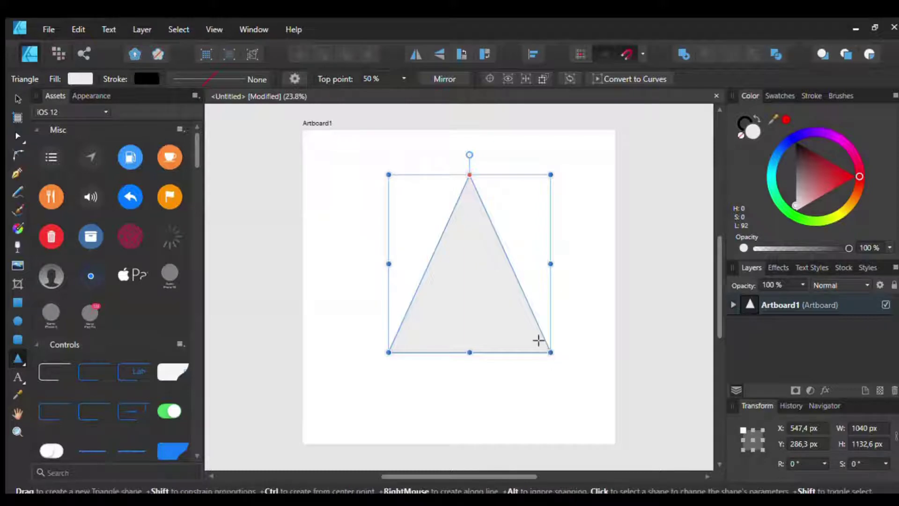
{"action": "left_click", "coordinate": [18, 99]}
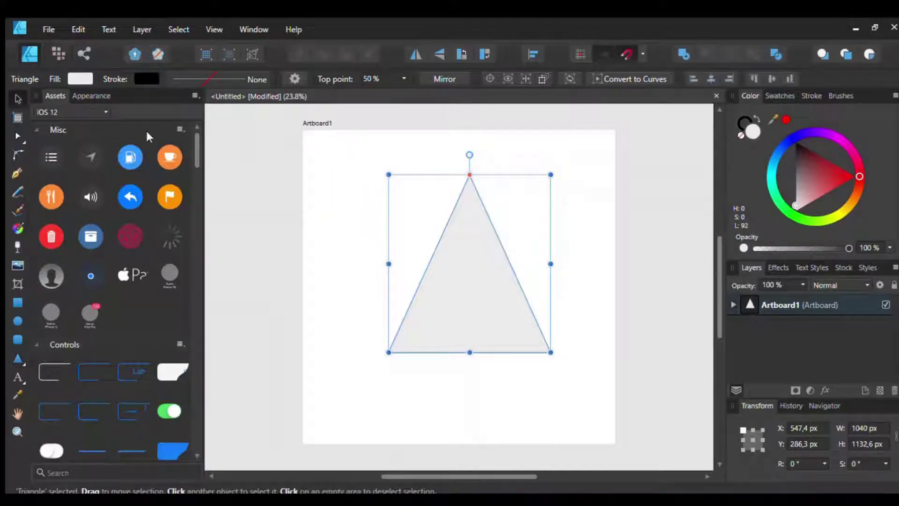
{"action": "left_click_drag", "start_coordinate": [479, 251], "coordinate": [462, 236]}
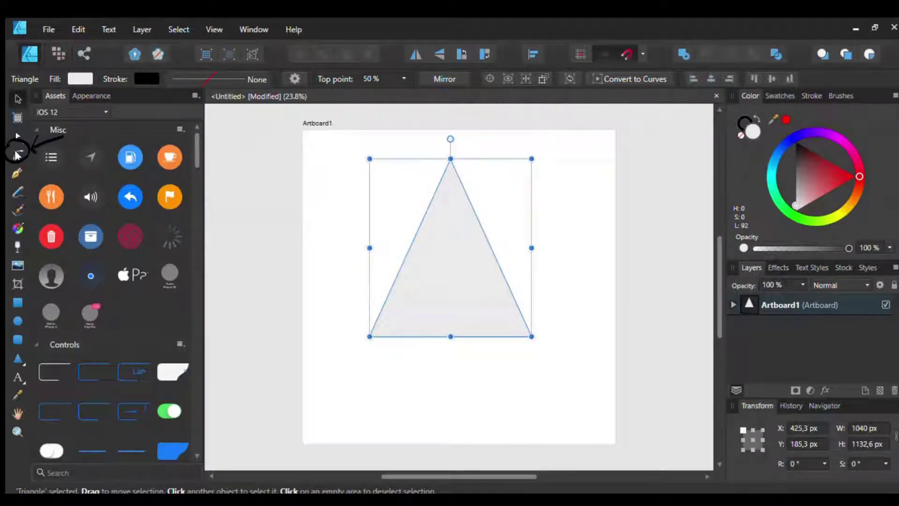
Round all three triangle corners evenly to a radius of about 110.8 px.
{"action": "left_click", "coordinate": [17, 154]}
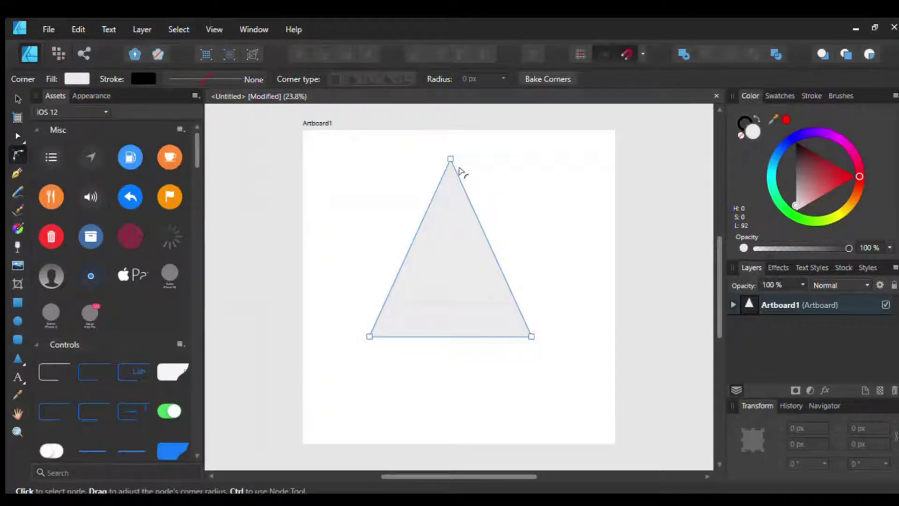
{"action": "left_click", "coordinate": [451, 160]}
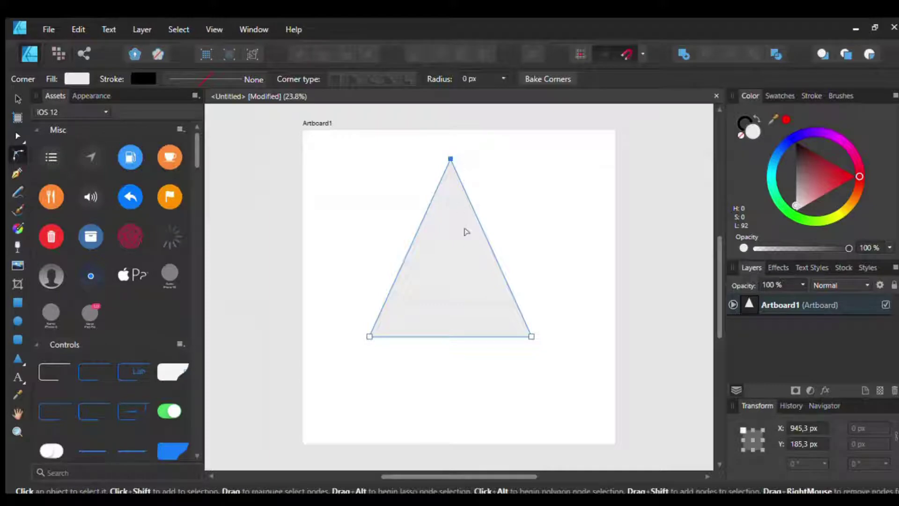
{"action": "left_click", "coordinate": [377, 349], "text": "shift"}
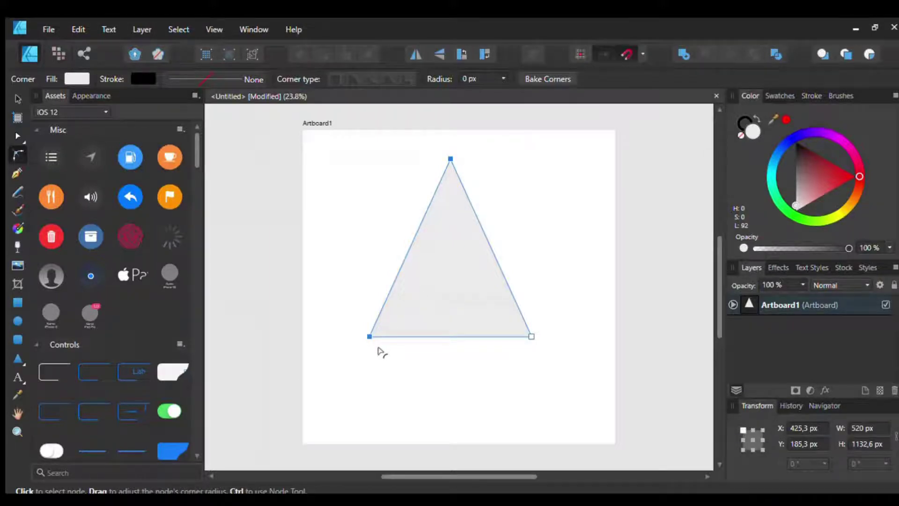
{"action": "left_click", "coordinate": [542, 347], "text": "shift"}
{"action": "mouse_move", "coordinate": [542, 347]}
{"action": "left_mouse_down"}
{"action": "mouse_move", "coordinate": [519, 319]}
{"action": "mouse_move", "coordinate": [532, 315]}
{"action": "left_mouse_up"}
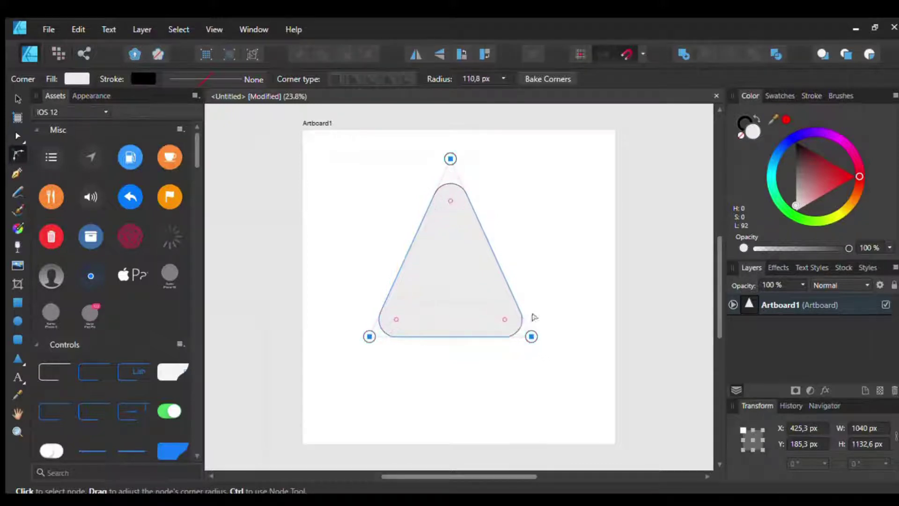
{"action": "left_click", "coordinate": [555, 297]}
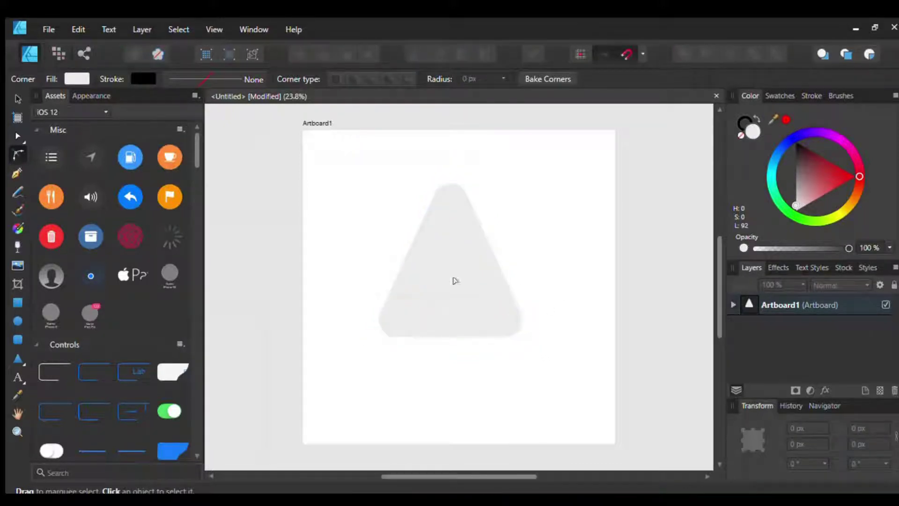
{"action": "left_click", "coordinate": [16, 97]}
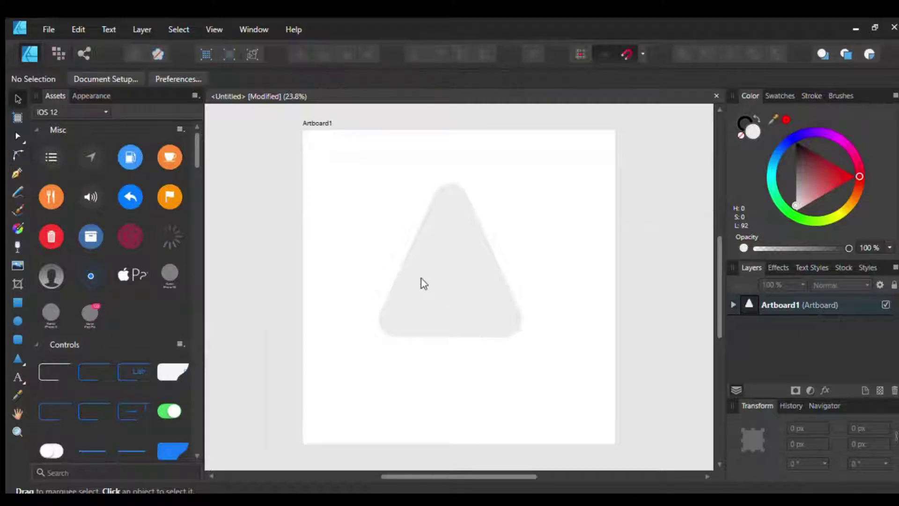
{"action": "left_click", "coordinate": [437, 284]}
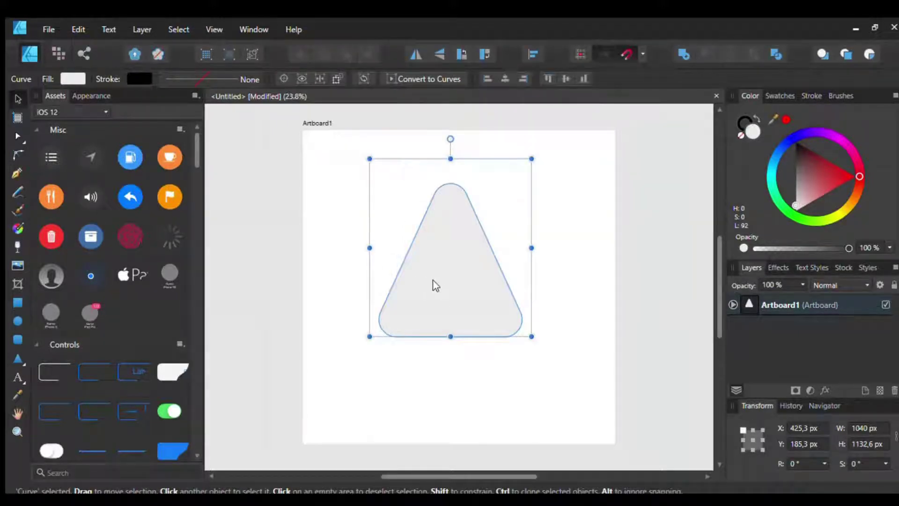
Fill the triangle red from the Colour wheel, fine-tuning the hue.
{"action": "mouse_move", "coordinate": [791, 197]}
{"action": "left_mouse_down"}
{"action": "mouse_move", "coordinate": [858, 184]}
{"action": "mouse_move", "coordinate": [855, 168]}
{"action": "left_mouse_up"}
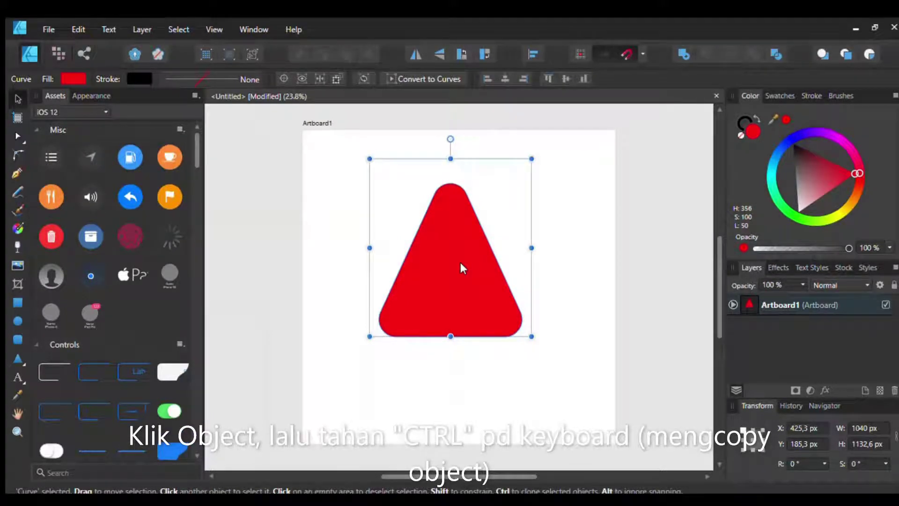
{"action": "left_click_drag", "start_coordinate": [457, 264], "coordinate": [449, 263]}
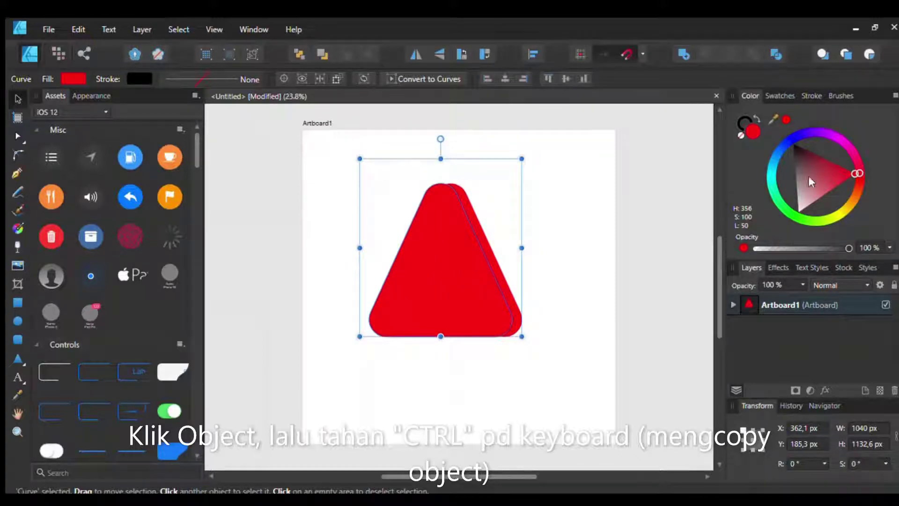
{"action": "key", "text": "ctrl+z"}
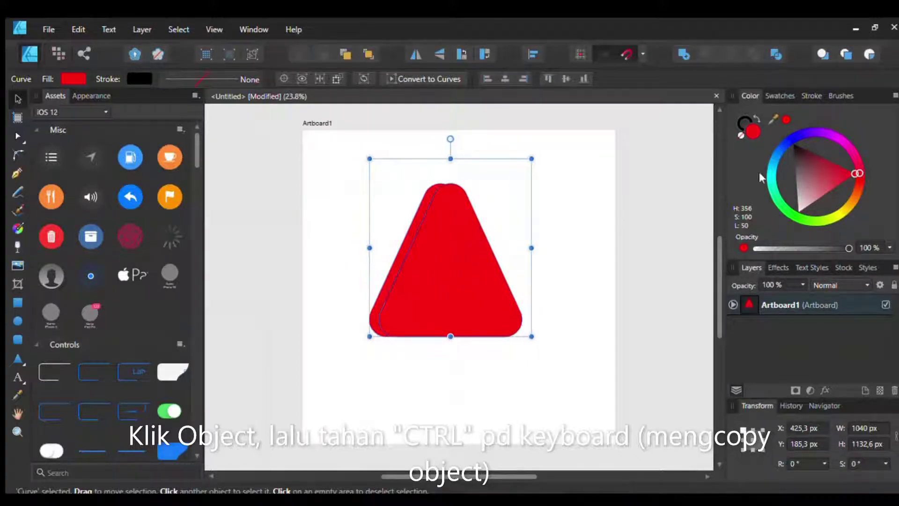
{"action": "key", "text": "ctrl+z"}
{"action": "left_click_drag", "start_coordinate": [852, 168], "coordinate": [854, 177]}
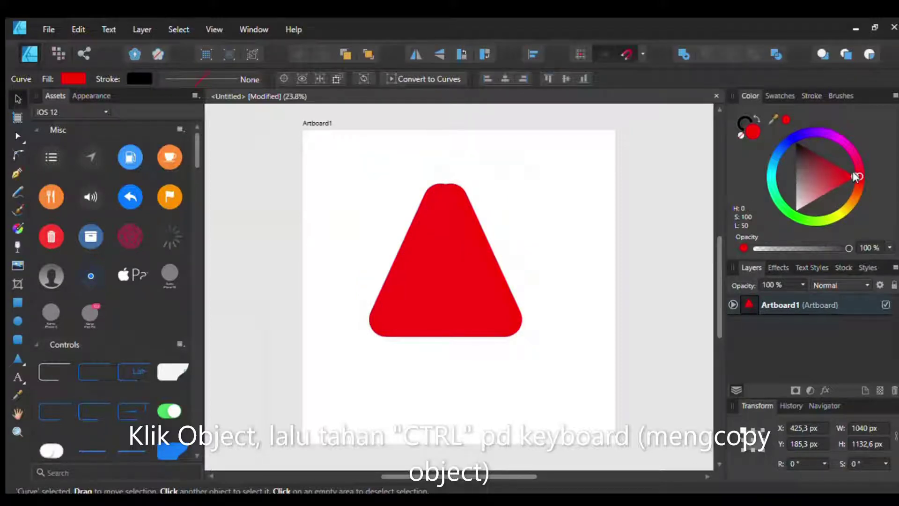
{"action": "left_click_drag", "start_coordinate": [855, 177], "coordinate": [853, 175]}
{"action": "left_click", "coordinate": [467, 248]}
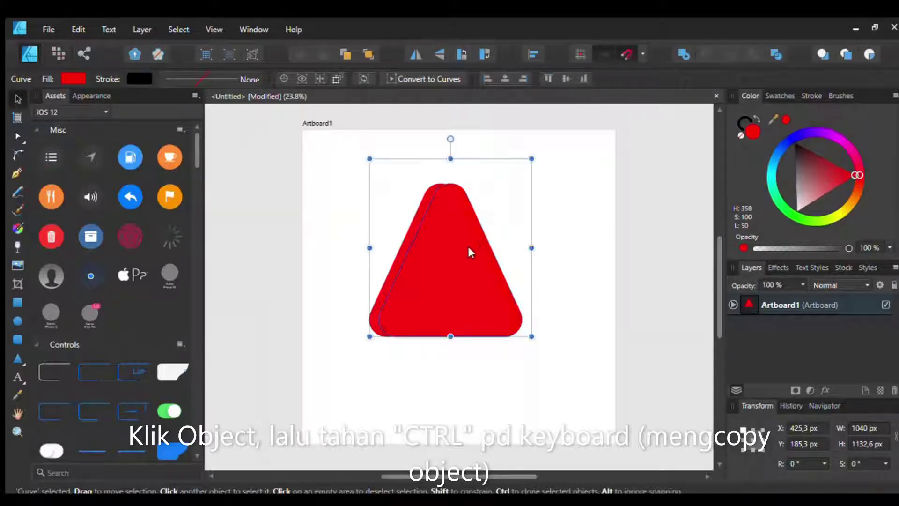
Duplicate the red triangle and resize the copy to about 996.1 × 1072.2 px over the original.
{"action": "left_click_drag", "start_coordinate": [468, 248], "coordinate": [457, 248]}
{"action": "key", "text": "ctrl+z"}
{"action": "left_click_drag", "start_coordinate": [856, 173], "coordinate": [857, 180]}
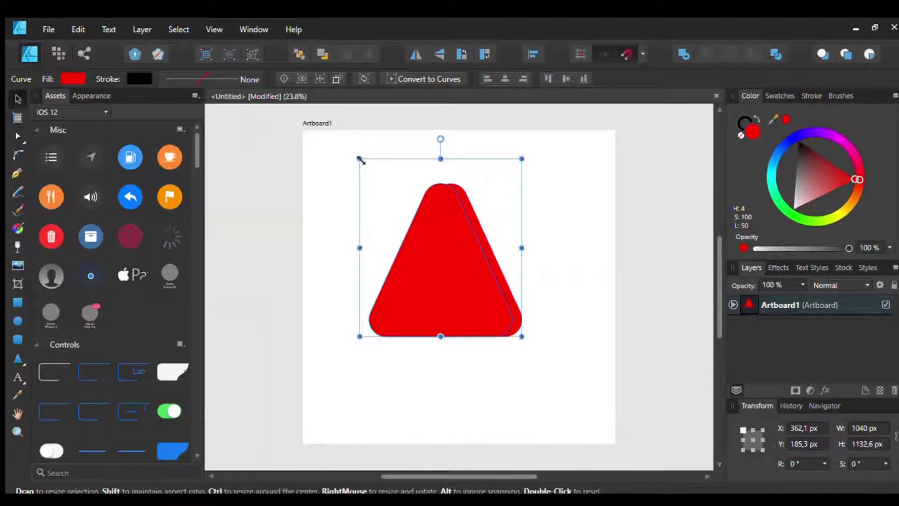
{"action": "left_click_drag", "start_coordinate": [363, 159], "coordinate": [366, 167]}
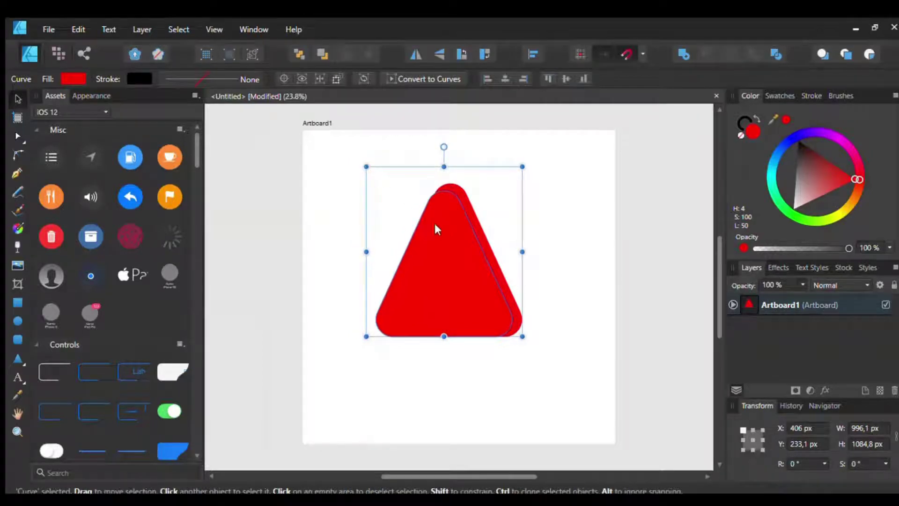
{"action": "left_click_drag", "start_coordinate": [437, 221], "coordinate": [434, 222]}
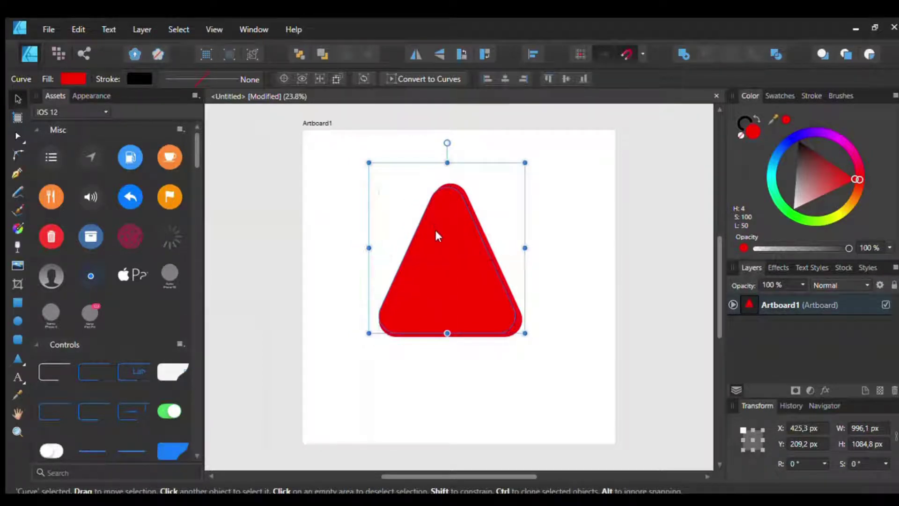
{"action": "left_click_drag", "start_coordinate": [448, 334], "coordinate": [448, 335]}
{"action": "left_click", "coordinate": [529, 305]}
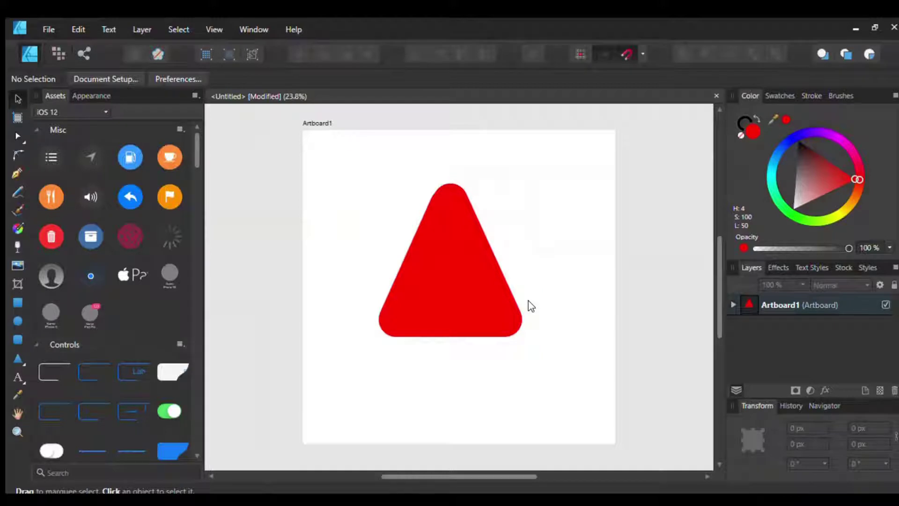
Locate and select the two red triangle layers via the canvas and Layers panel.
{"action": "left_click", "coordinate": [500, 271]}
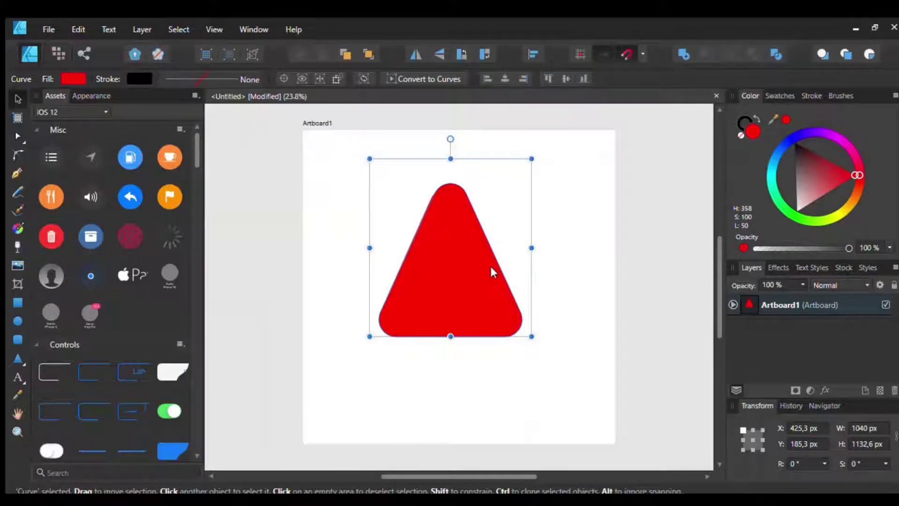
{"action": "left_click", "coordinate": [733, 304]}
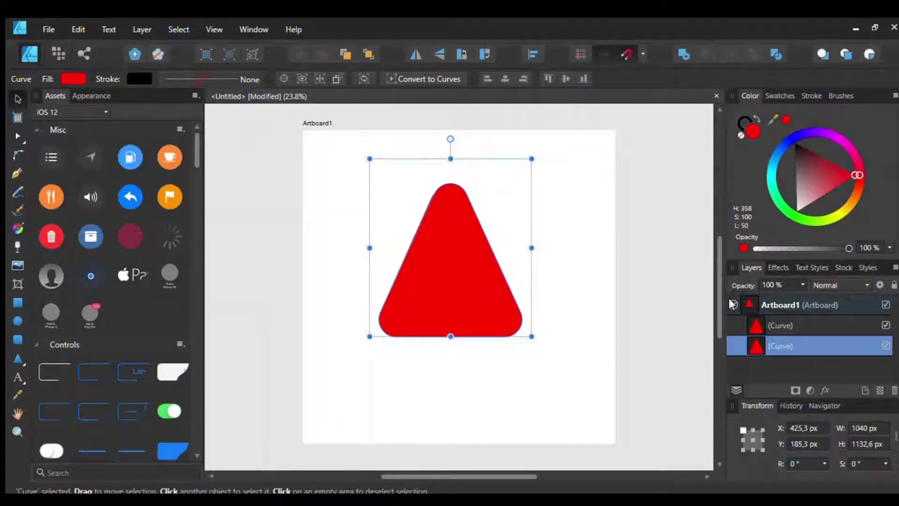
{"action": "left_click", "coordinate": [484, 248], "text": "shift"}
{"action": "left_click", "coordinate": [482, 238]}
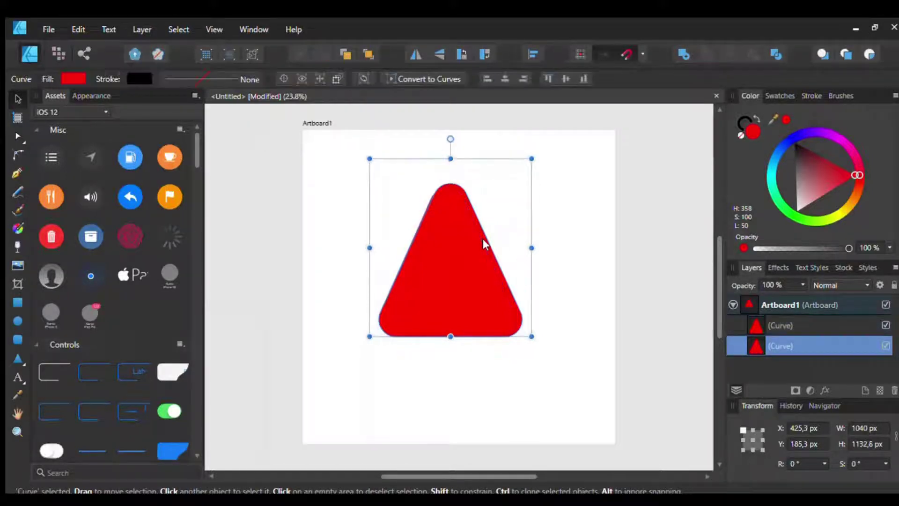
{"action": "left_click", "coordinate": [481, 239], "text": "shift"}
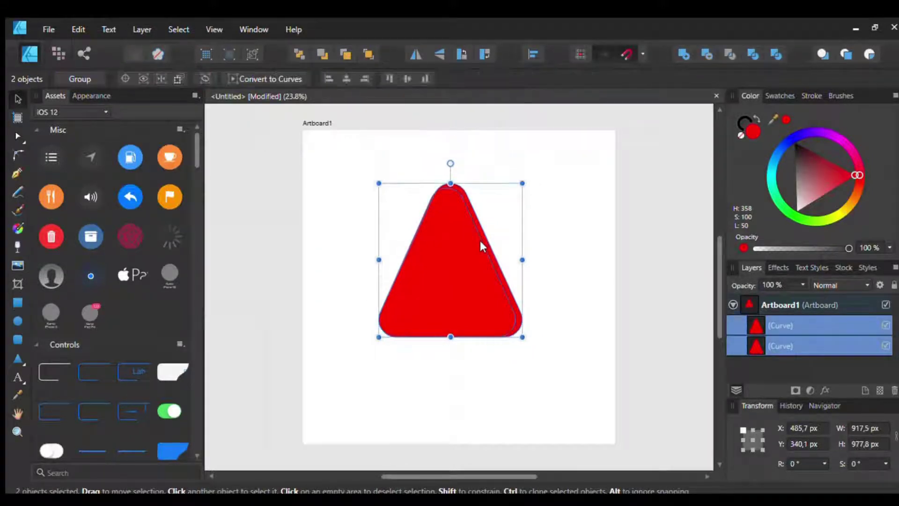
{"action": "left_click", "coordinate": [487, 241]}
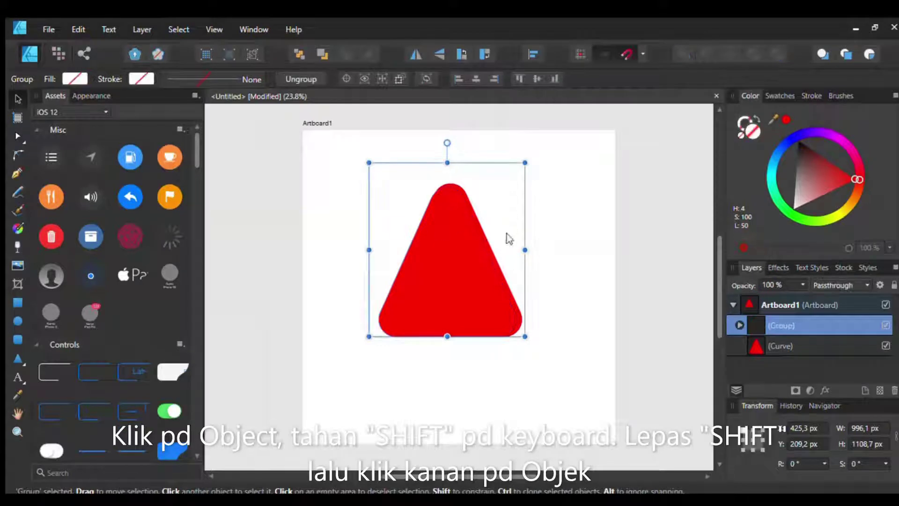
{"action": "left_click", "coordinate": [547, 299]}
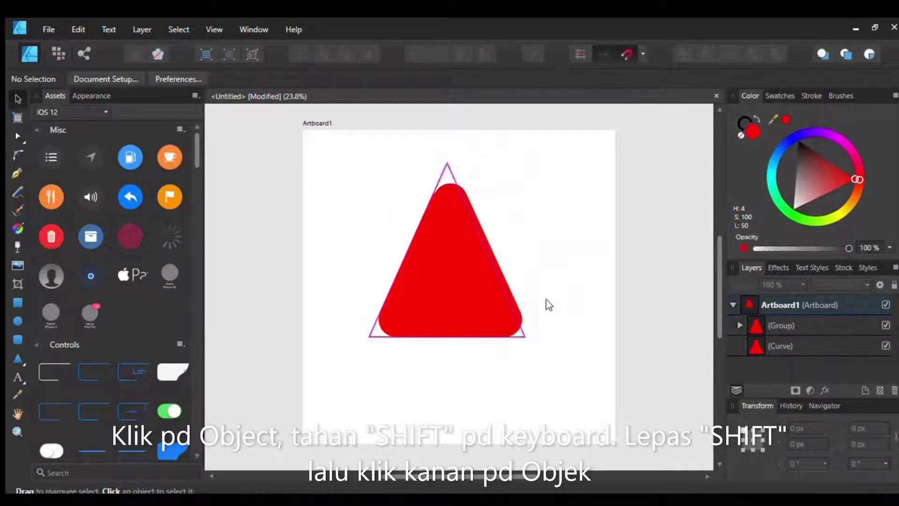
{"action": "left_click", "coordinate": [740, 325]}
{"action": "left_click", "coordinate": [736, 324]}
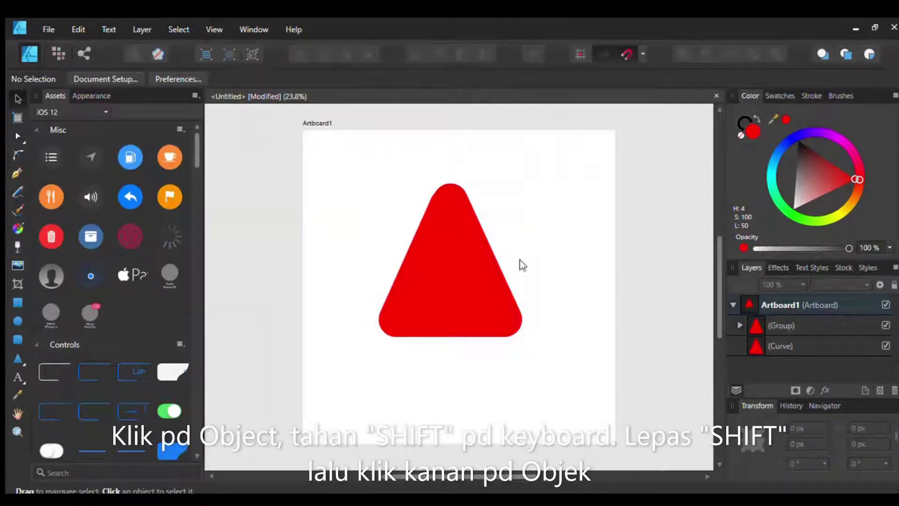
{"action": "left_click", "coordinate": [474, 243]}
Group both triangles and shift the group up-right to X 480.8, Y 84.2 px.
{"action": "left_click_drag", "start_coordinate": [465, 245], "coordinate": [431, 256]}
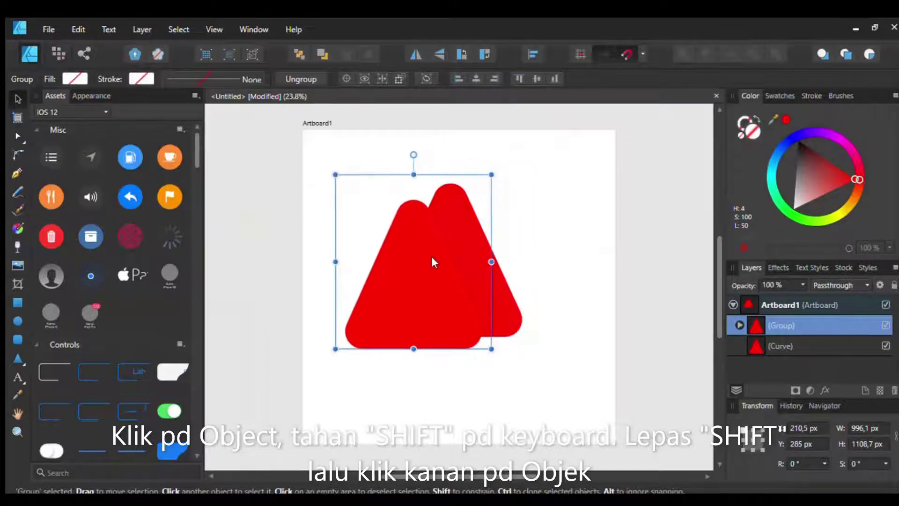
{"action": "key", "text": "ctrl+z"}
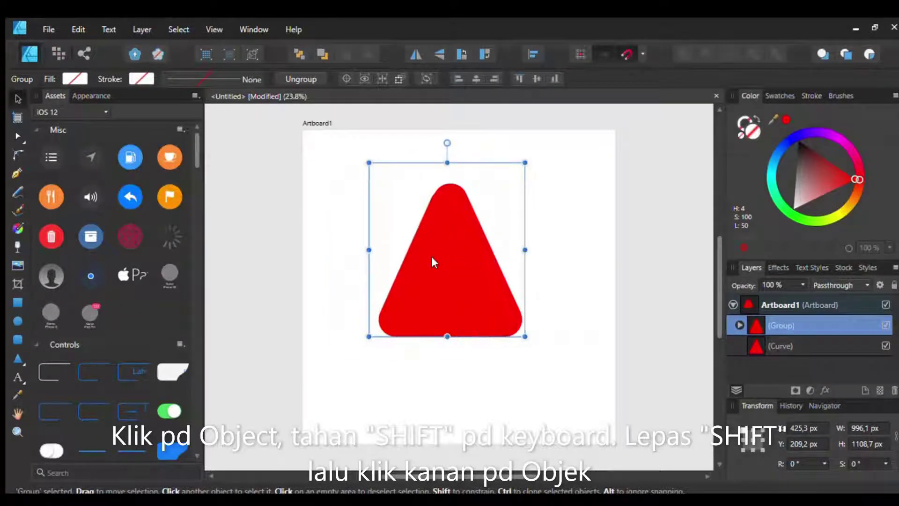
{"action": "left_click", "coordinate": [474, 218], "text": "shift"}
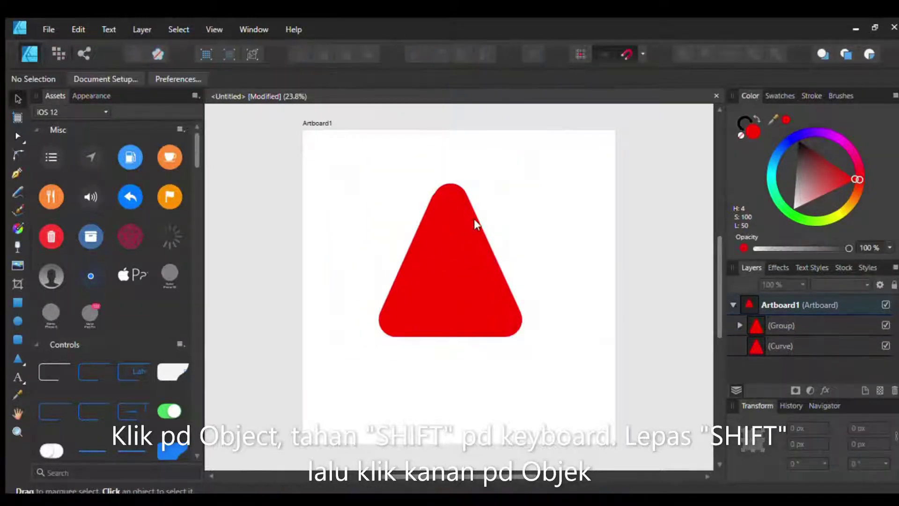
{"action": "left_click", "coordinate": [456, 182], "text": "shift"}
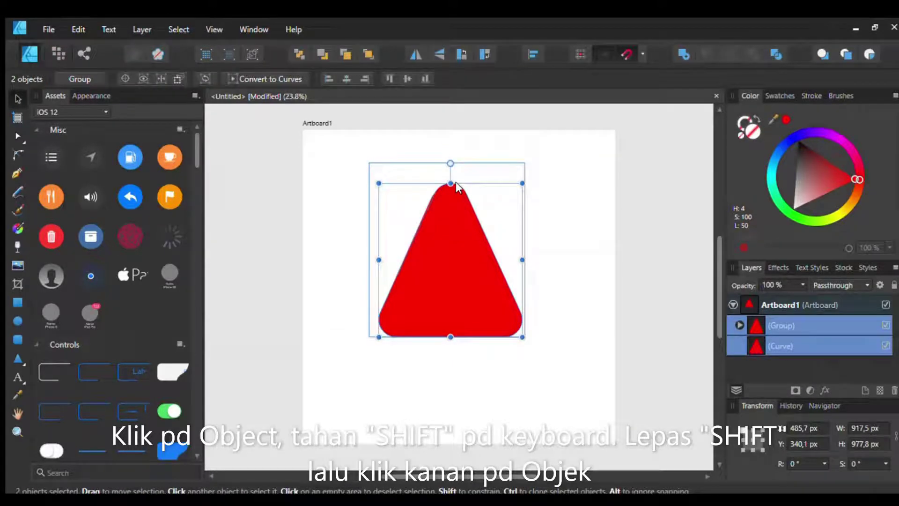
{"action": "left_click", "coordinate": [480, 235]}
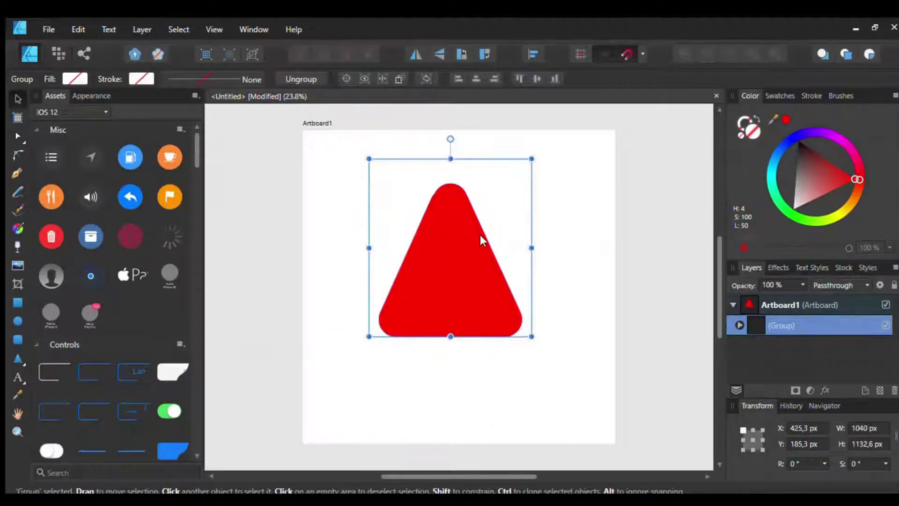
{"action": "left_click_drag", "start_coordinate": [453, 252], "coordinate": [464, 237]}
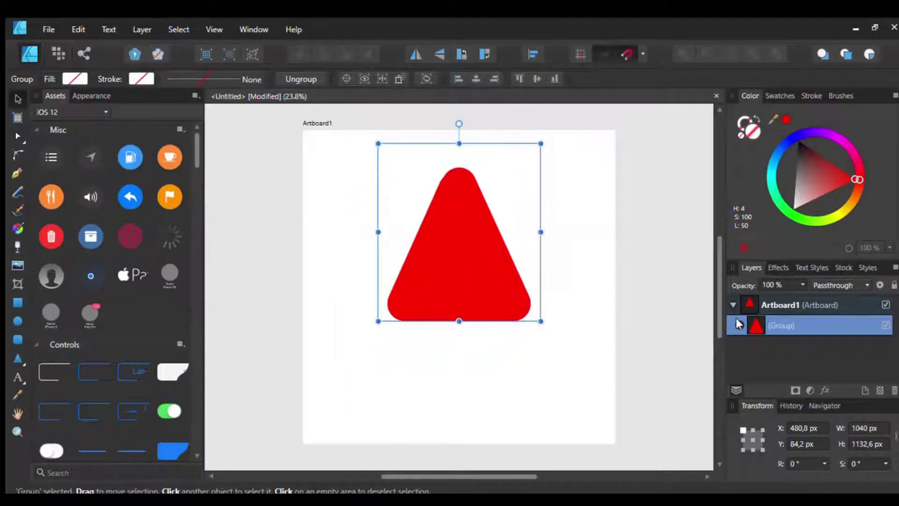
Rename the inner group layer to Badan Semangka1.
{"action": "left_click", "coordinate": [737, 320]}
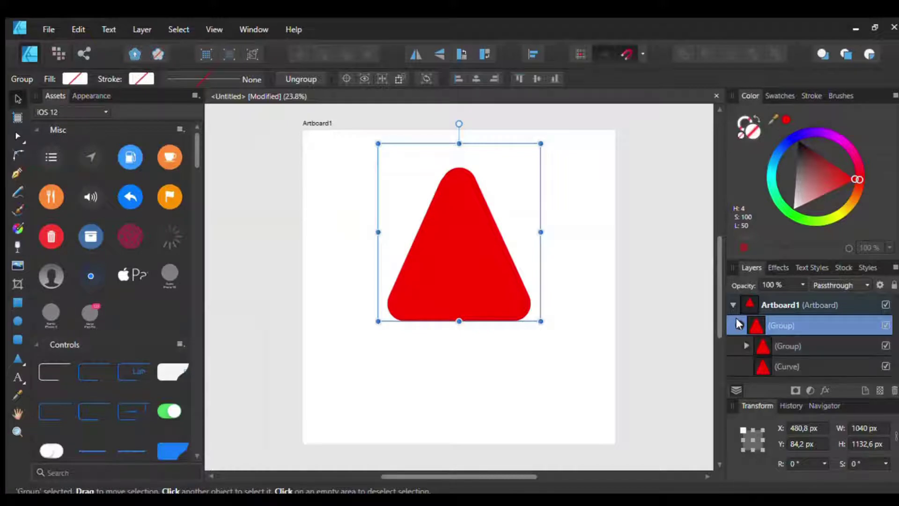
{"action": "left_click", "coordinate": [783, 342]}
{"action": "double_click", "coordinate": [791, 346]}
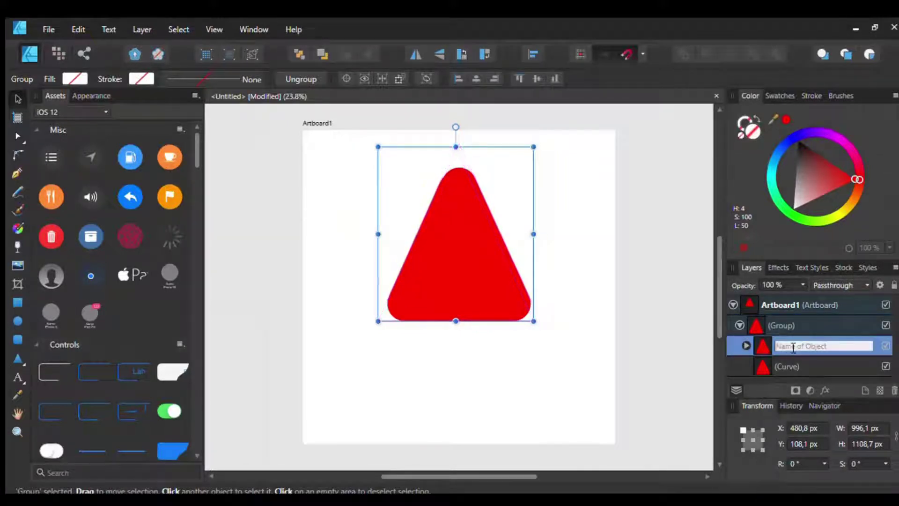
{"action": "type", "text": "Bada"}
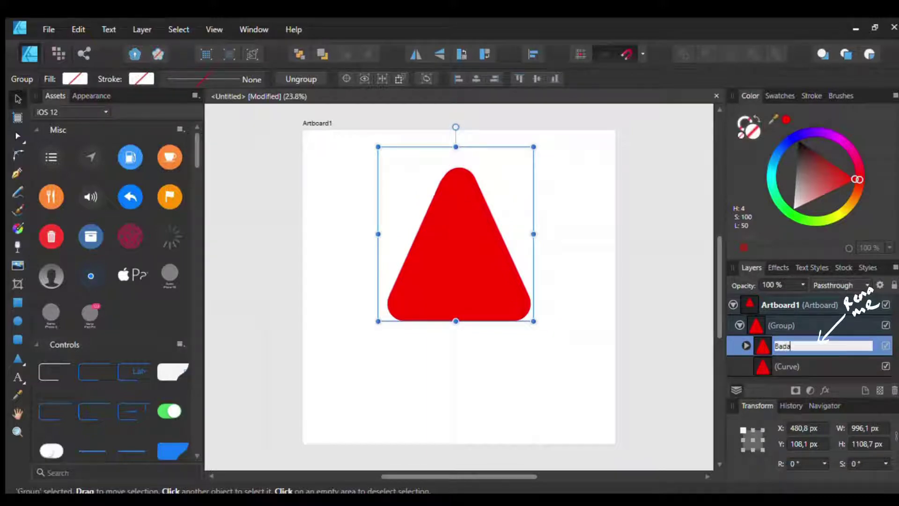
{"action": "type", "text": "n Semang"}
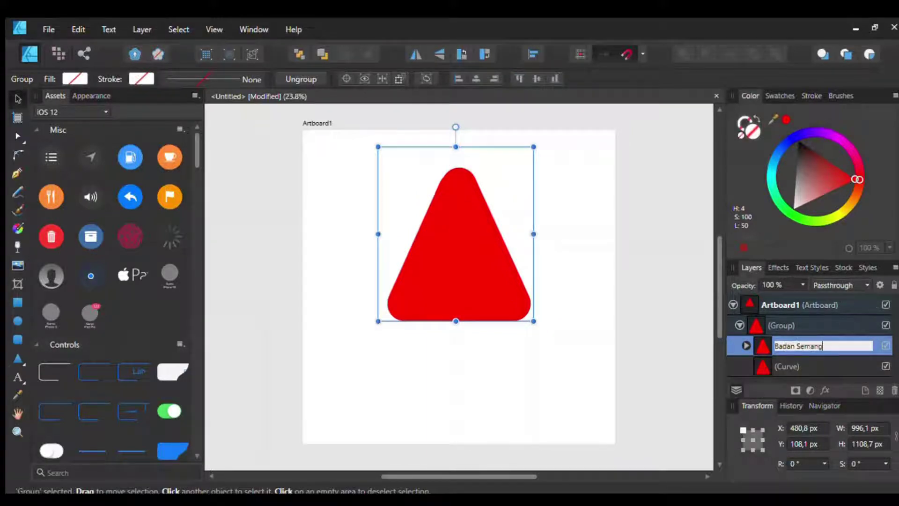
{"action": "type", "text": "ka1"}
{"action": "key", "text": "ctrl+a"}
{"action": "key", "text": "ctrl+c"}
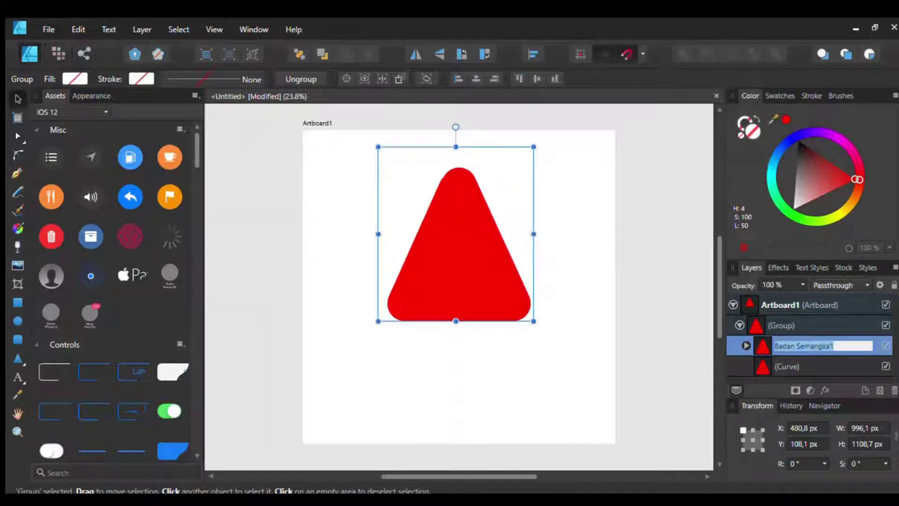
{"action": "key", "text": "Return"}
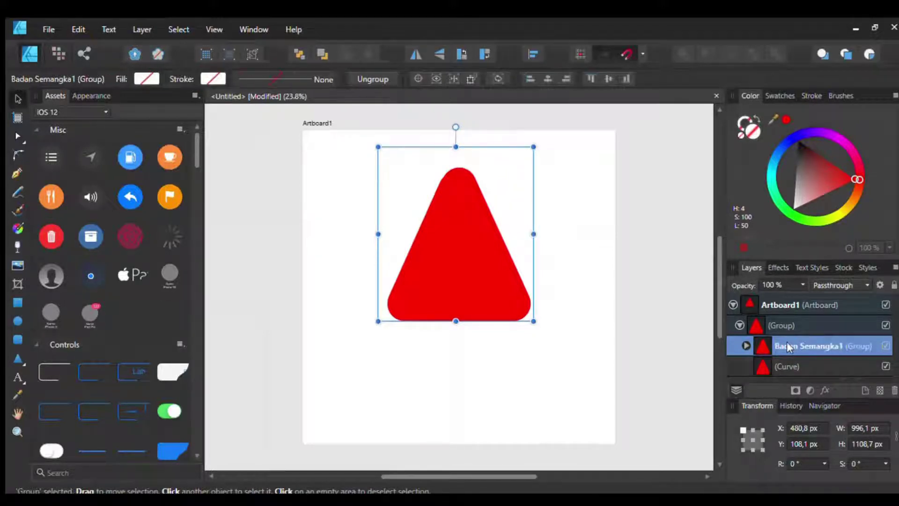
Rename the curve layer to Badan Semangka2 and reselect the triangle group.
{"action": "double_click", "coordinate": [780, 366]}
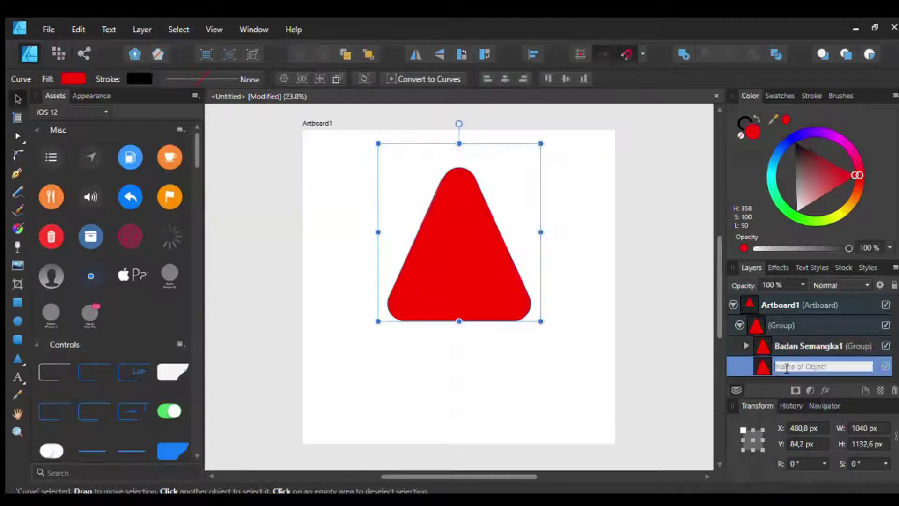
{"action": "key", "text": "ctrl+v"}
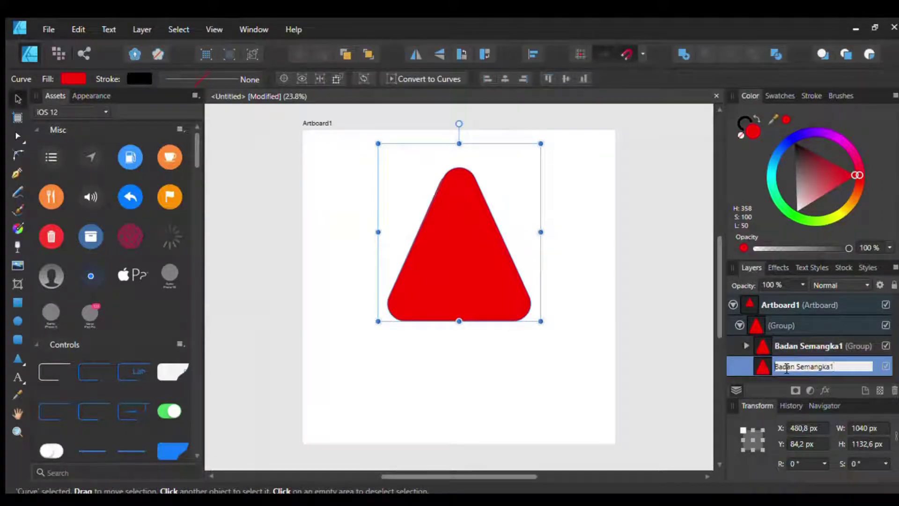
{"action": "type", "text": "2"}
{"action": "key", "text": "Return"}
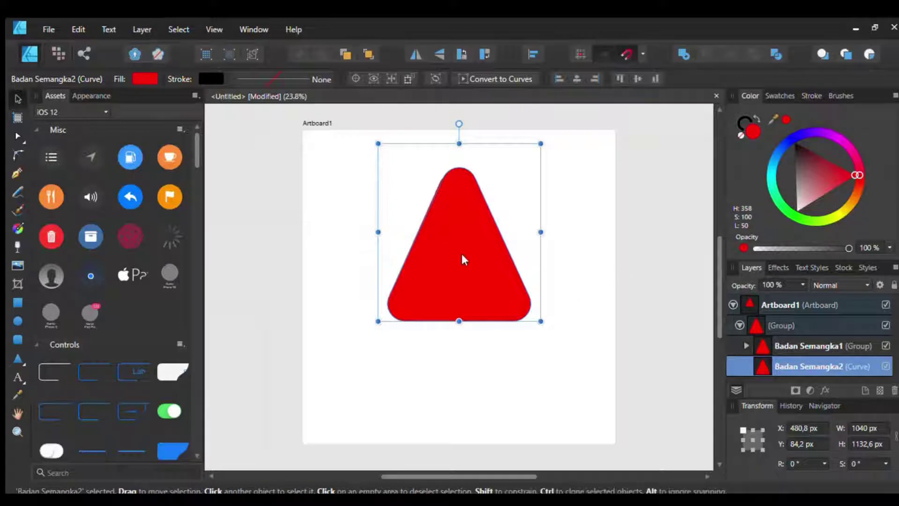
{"action": "left_click_drag", "start_coordinate": [461, 243], "coordinate": [478, 248]}
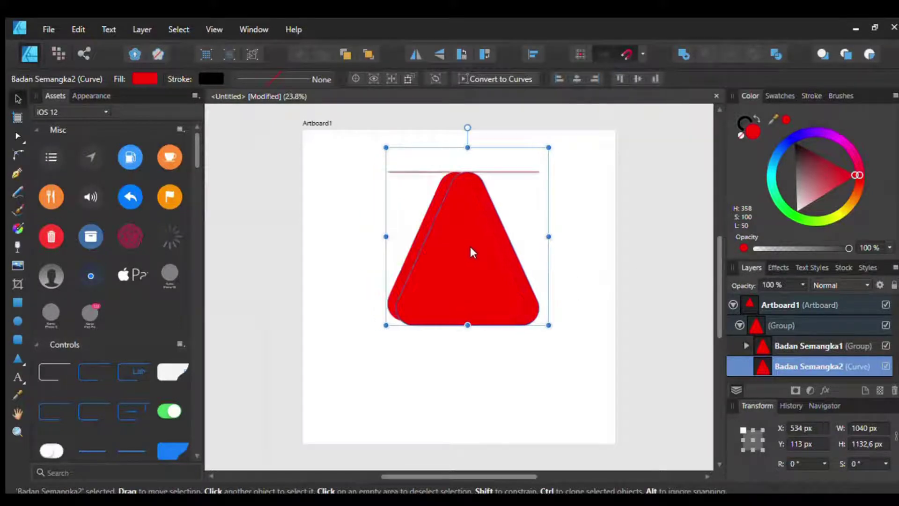
{"action": "key", "text": "ctrl+z"}
{"action": "key", "text": "ctrl+d"}
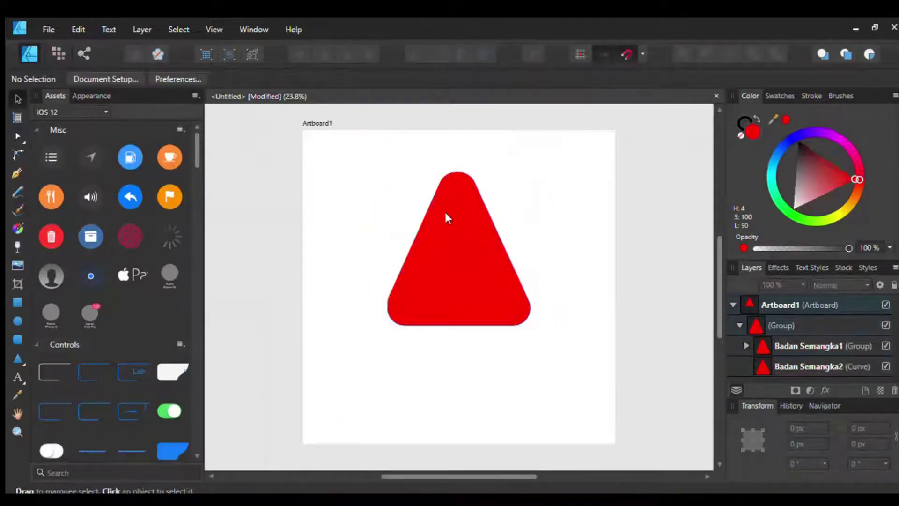
{"action": "left_click", "coordinate": [459, 215]}
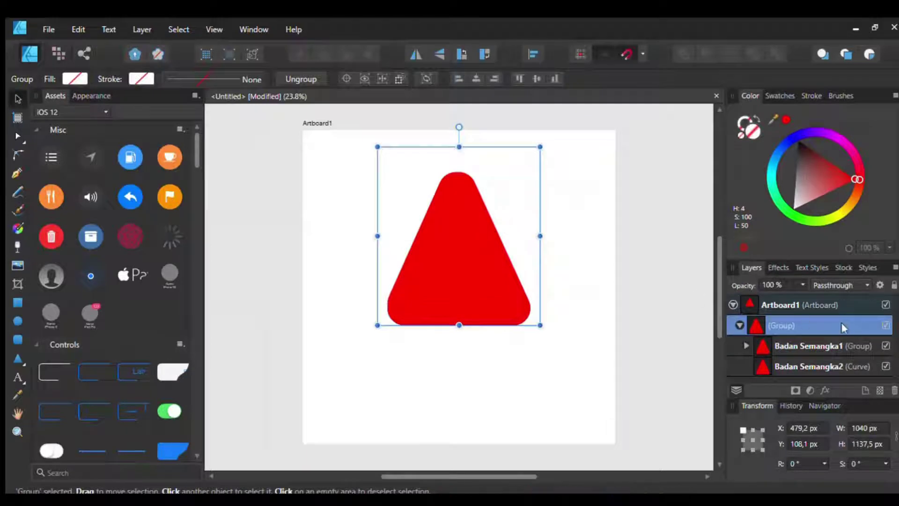
Collapse the triangle group in the Layers panel and select the Tear tool.
{"action": "left_click", "coordinate": [740, 325]}
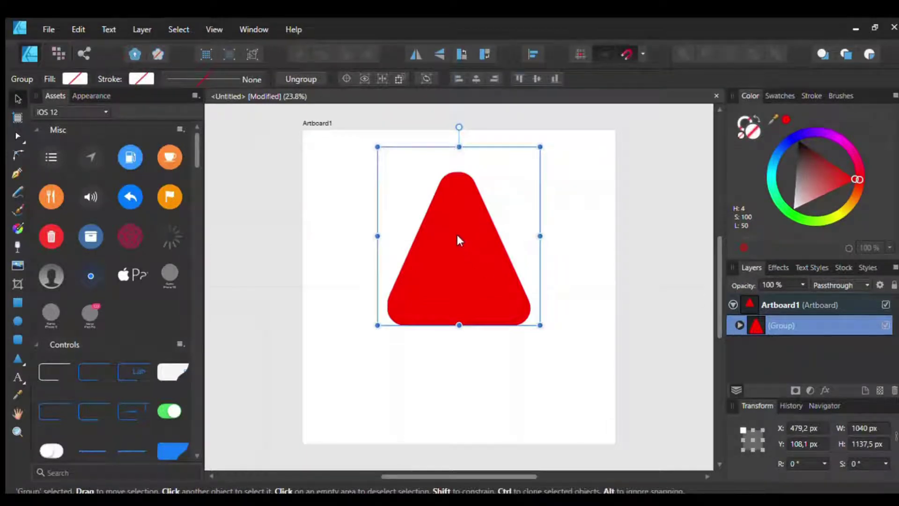
{"action": "left_click_drag", "start_coordinate": [457, 235], "coordinate": [477, 271]}
{"action": "key", "text": "ctrl+z"}
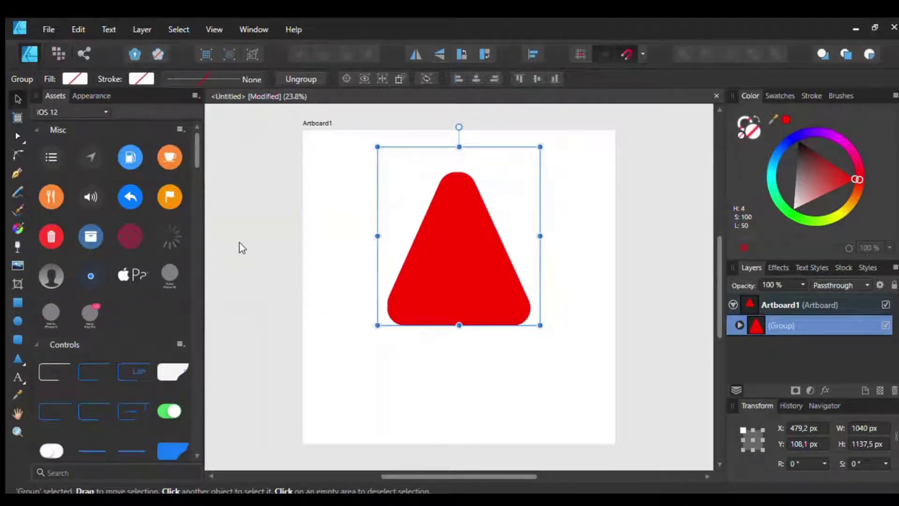
{"action": "left_click", "coordinate": [16, 361]}
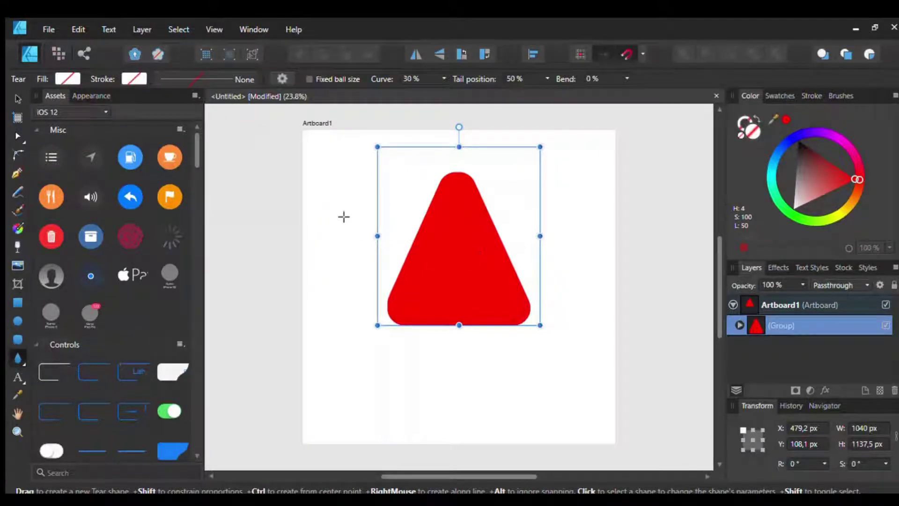
Draw a 269.5 × 492.6 px black teardrop left of the red triangle.
{"action": "left_click_drag", "start_coordinate": [329, 193], "coordinate": [373, 270]}
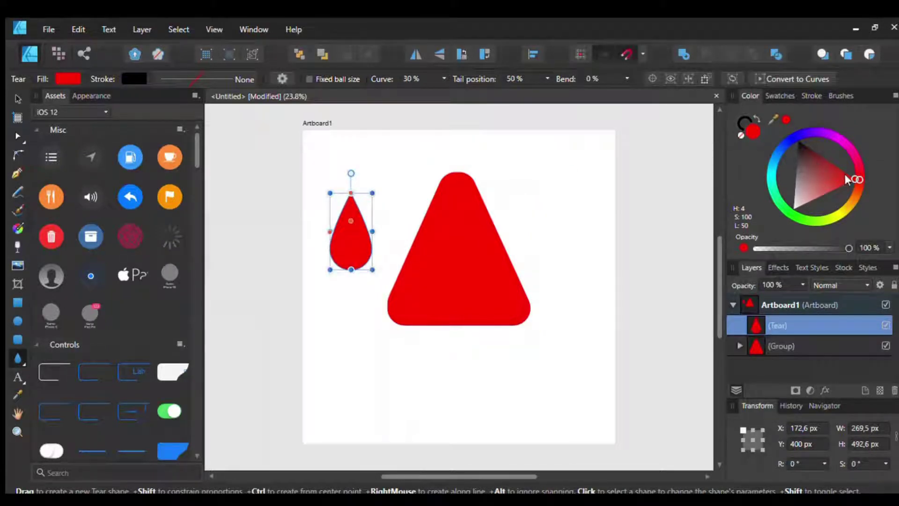
{"action": "left_click_drag", "start_coordinate": [848, 173], "coordinate": [788, 129]}
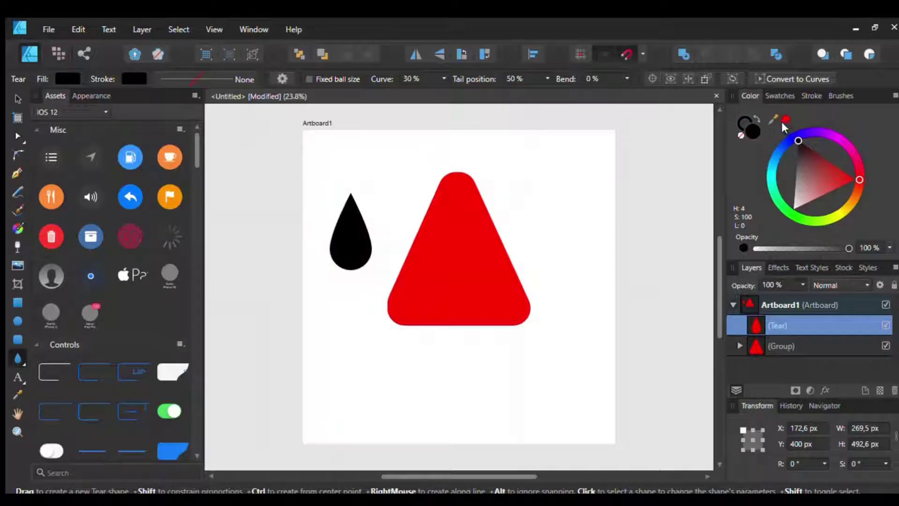
{"action": "key", "text": "v"}
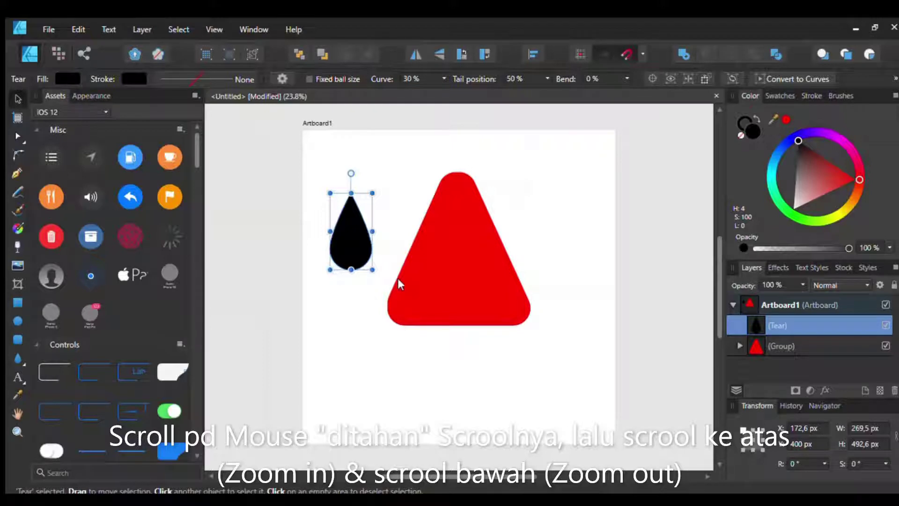
Zoom the canvas from 23.8% to 58% on the teardrop and red triangle.
{"action": "middle_click", "coordinate": [397, 278]}
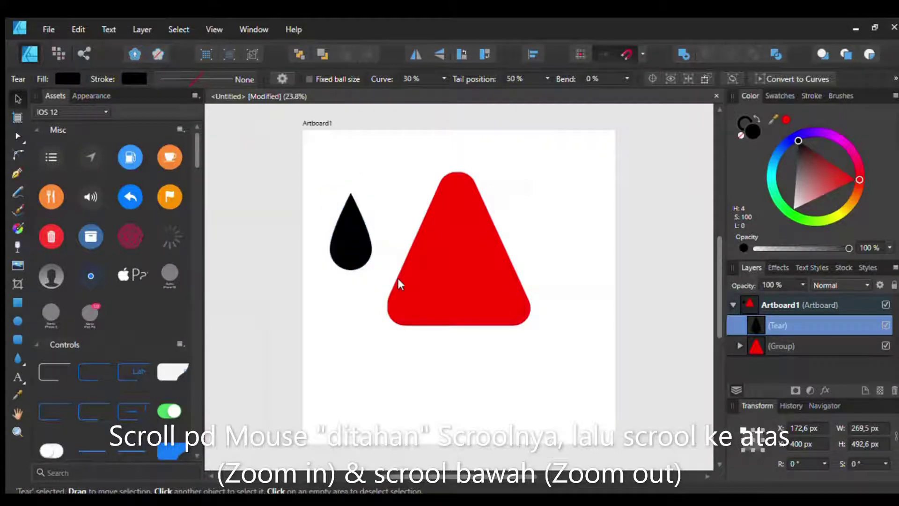
{"action": "scroll", "coordinate": [398, 278], "scroll_direction": "up", "scroll_amount": 1}
{"action": "scroll", "coordinate": [397, 276], "scroll_direction": "up", "scroll_amount": 1}
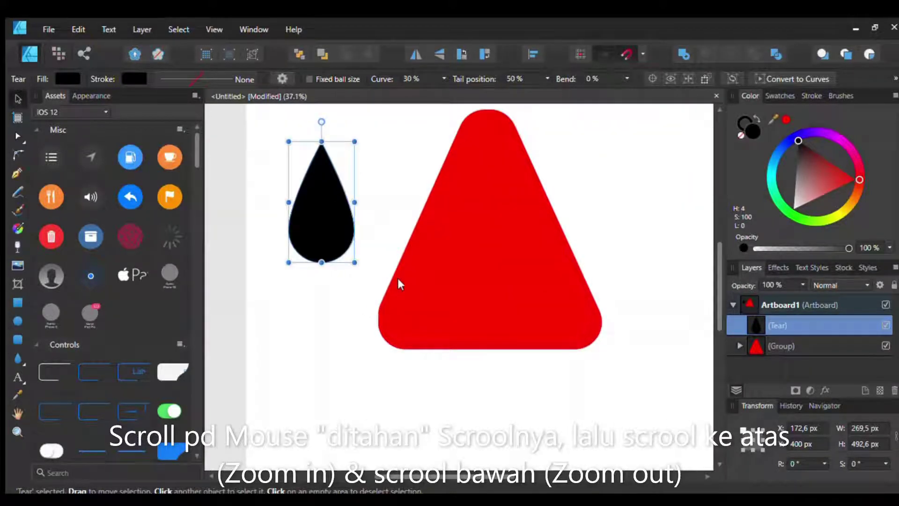
{"action": "scroll", "coordinate": [399, 283], "scroll_direction": "up", "scroll_amount": 1}
{"action": "scroll", "coordinate": [400, 275], "scroll_direction": "up", "scroll_amount": 1}
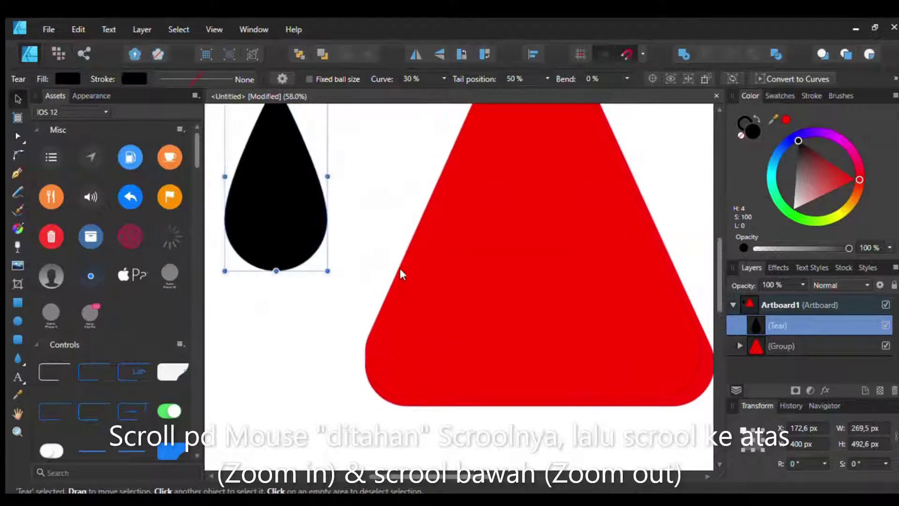
{"action": "middle_click", "coordinate": [353, 289]}
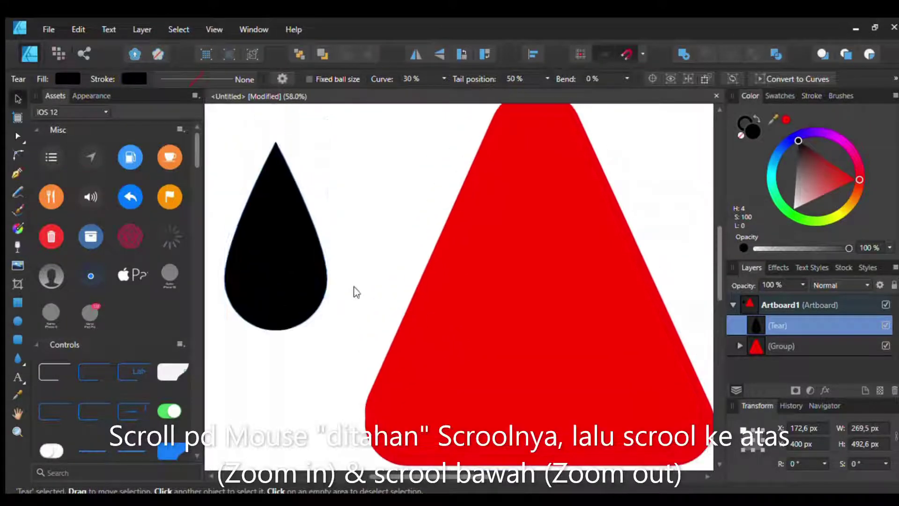
{"action": "scroll", "coordinate": [342, 234], "scroll_direction": "up", "scroll_amount": 1}
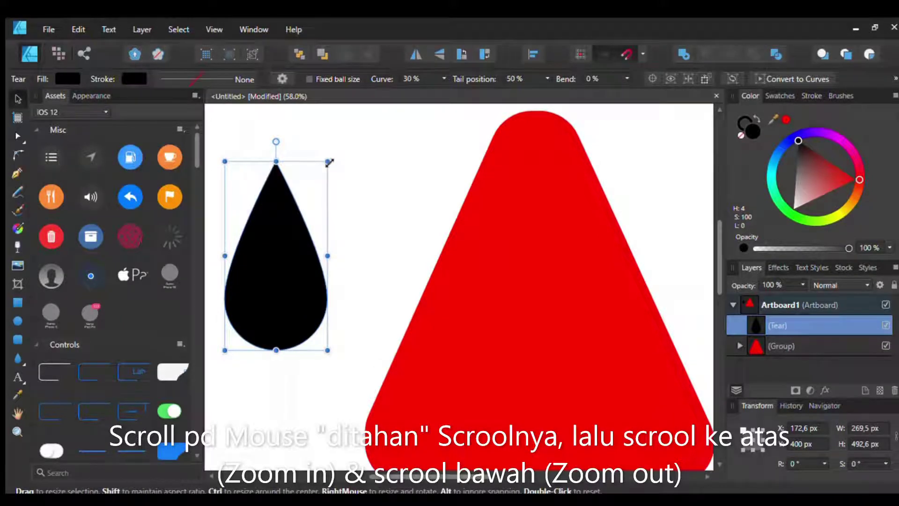
Shrink the teardrop to a 33.2 × 60.7 px seed tilted -20.2° near the slice top.
{"action": "left_click_drag", "start_coordinate": [329, 162], "coordinate": [287, 327]}
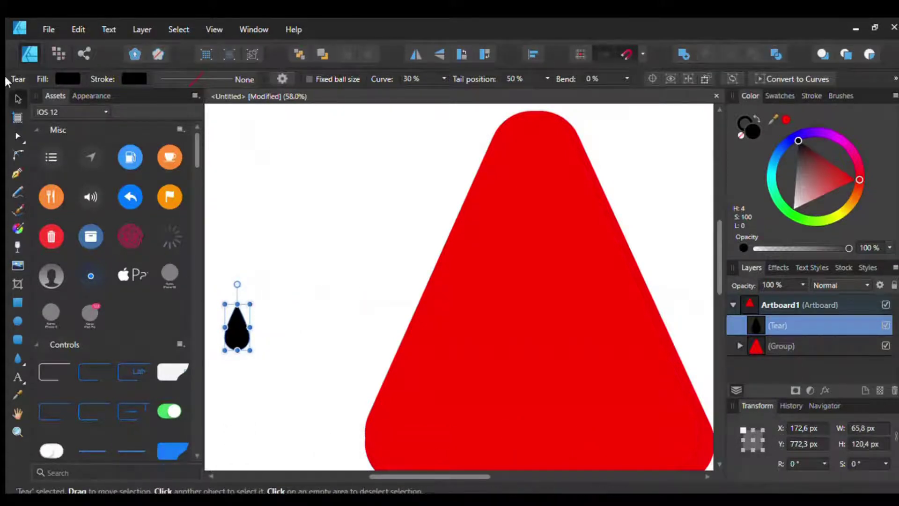
{"action": "mouse_move", "coordinate": [229, 323]}
{"action": "left_mouse_down"}
{"action": "mouse_move", "coordinate": [488, 258]}
{"action": "mouse_move", "coordinate": [525, 180]}
{"action": "left_mouse_up"}
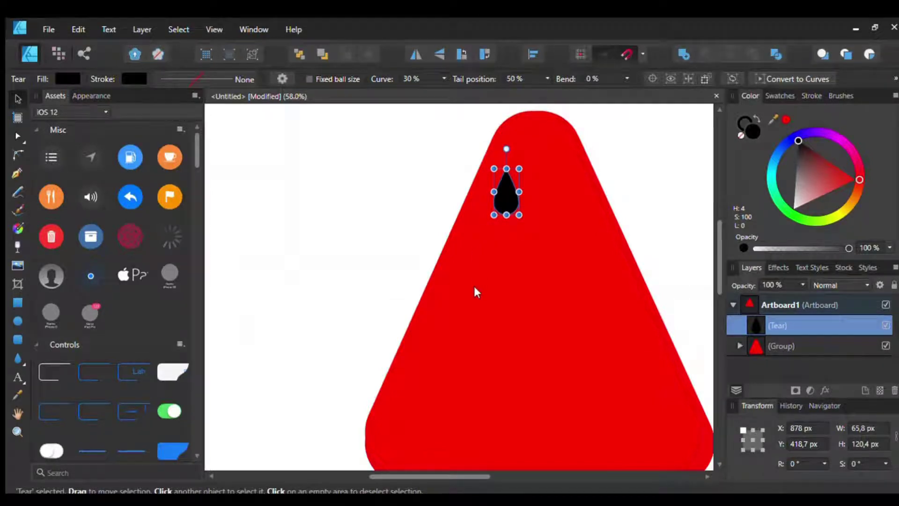
{"action": "left_click_drag", "start_coordinate": [462, 477], "coordinate": [482, 476]}
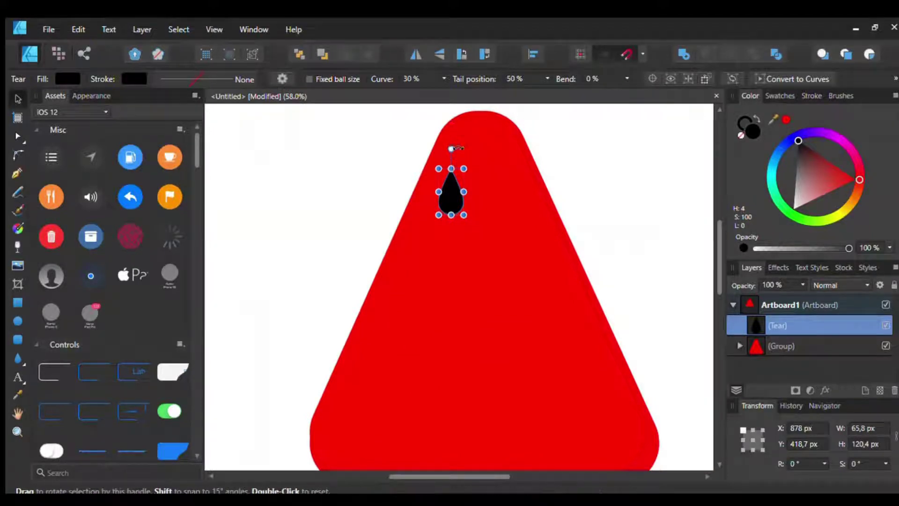
{"action": "left_click_drag", "start_coordinate": [453, 148], "coordinate": [467, 140]}
{"action": "left_click_drag", "start_coordinate": [457, 190], "coordinate": [451, 165]}
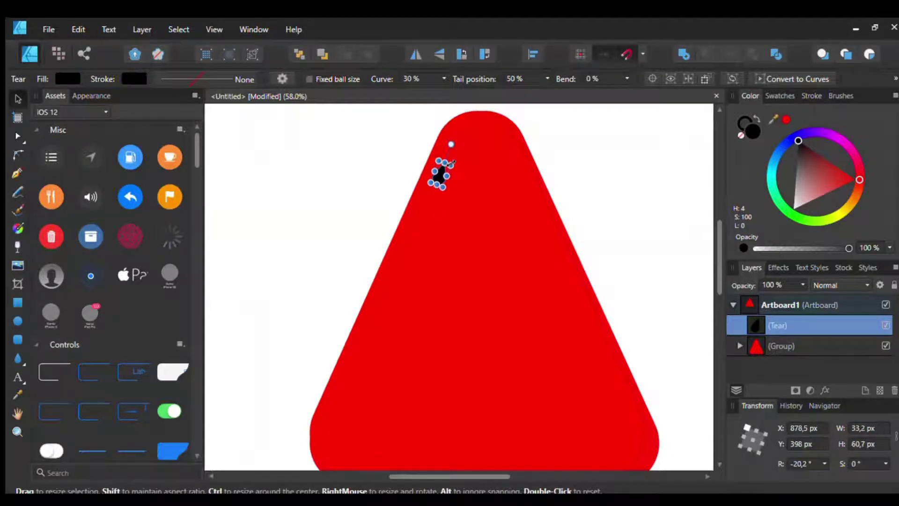
{"action": "left_click_drag", "start_coordinate": [440, 174], "coordinate": [447, 157]}
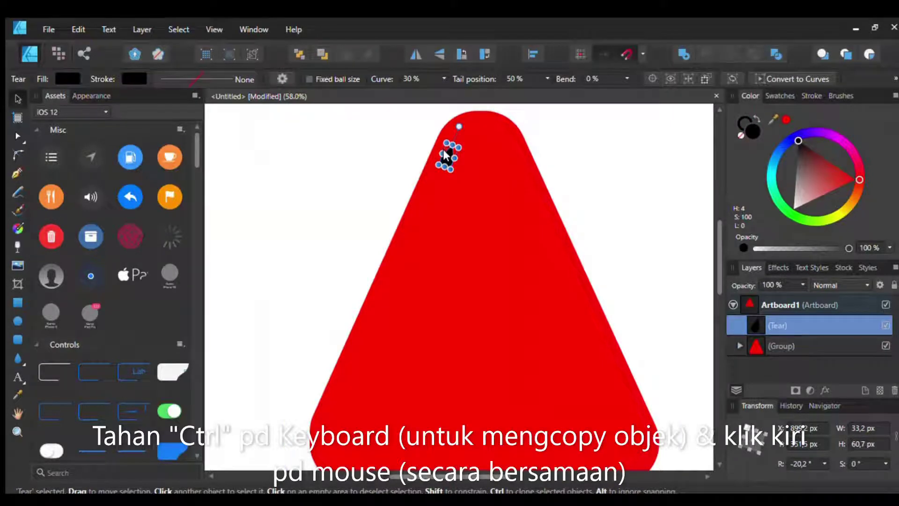
Clone the seed lower on the slice, tilting one copy about 25° and standing another upright.
{"action": "left_click_drag", "start_coordinate": [447, 155], "coordinate": [506, 200]}
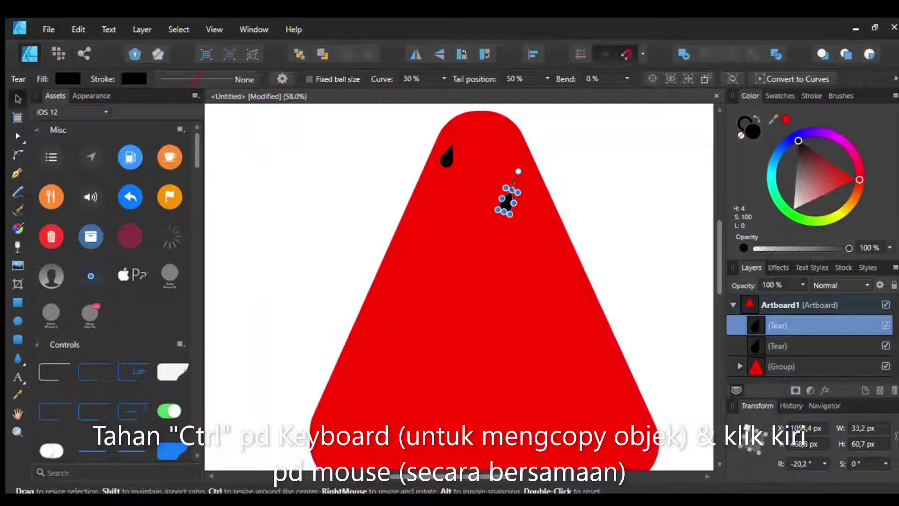
{"action": "left_click_drag", "start_coordinate": [518, 172], "coordinate": [491, 176]}
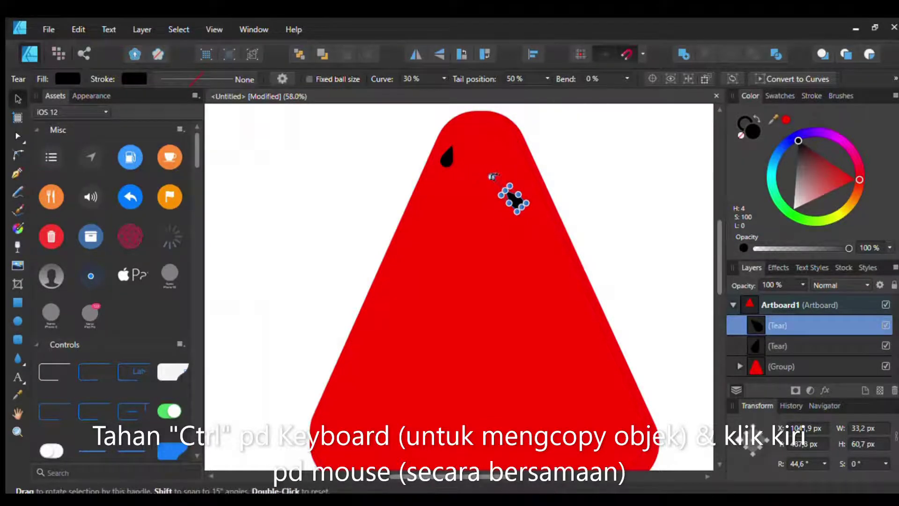
{"action": "mouse_move", "coordinate": [491, 176]}
{"action": "left_mouse_down"}
{"action": "mouse_move", "coordinate": [501, 171]}
{"action": "mouse_move", "coordinate": [453, 246]}
{"action": "mouse_move", "coordinate": [438, 241]}
{"action": "left_mouse_up"}
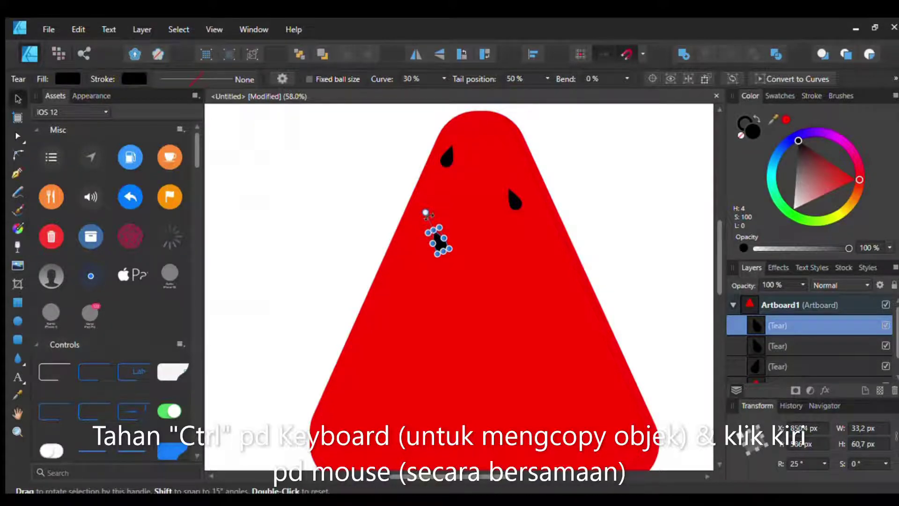
{"action": "left_click_drag", "start_coordinate": [427, 212], "coordinate": [434, 201]}
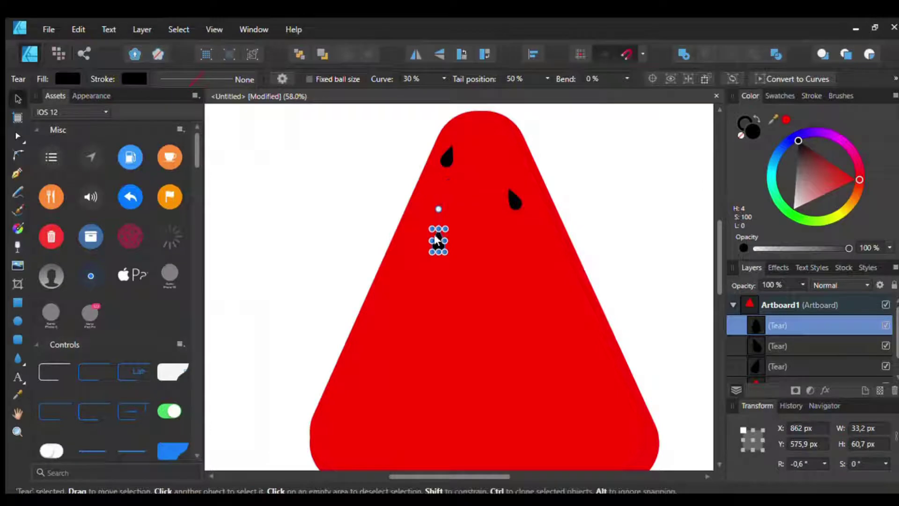
{"action": "scroll", "coordinate": [445, 234], "scroll_direction": "down", "scroll_amount": 2}
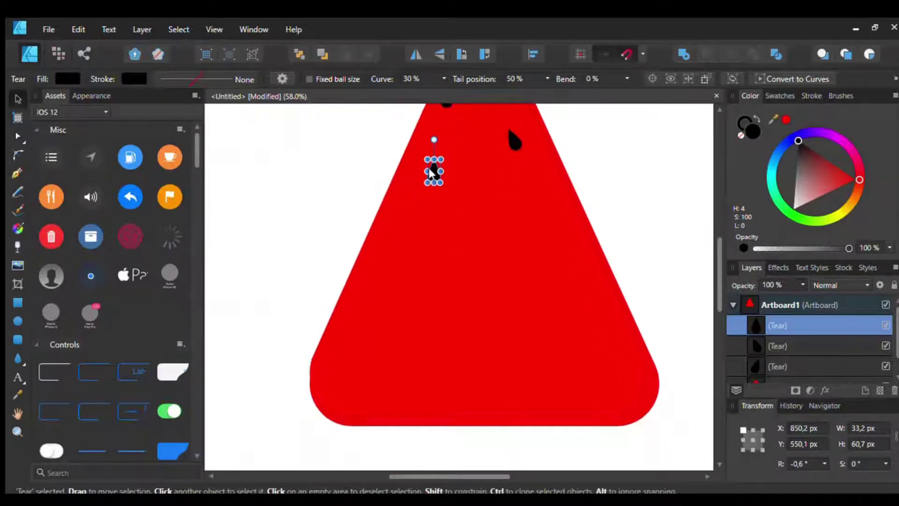
{"action": "mouse_move", "coordinate": [433, 173]}
{"action": "left_mouse_down"}
{"action": "mouse_move", "coordinate": [366, 295]}
{"action": "mouse_move", "coordinate": [584, 363]}
{"action": "left_mouse_up"}
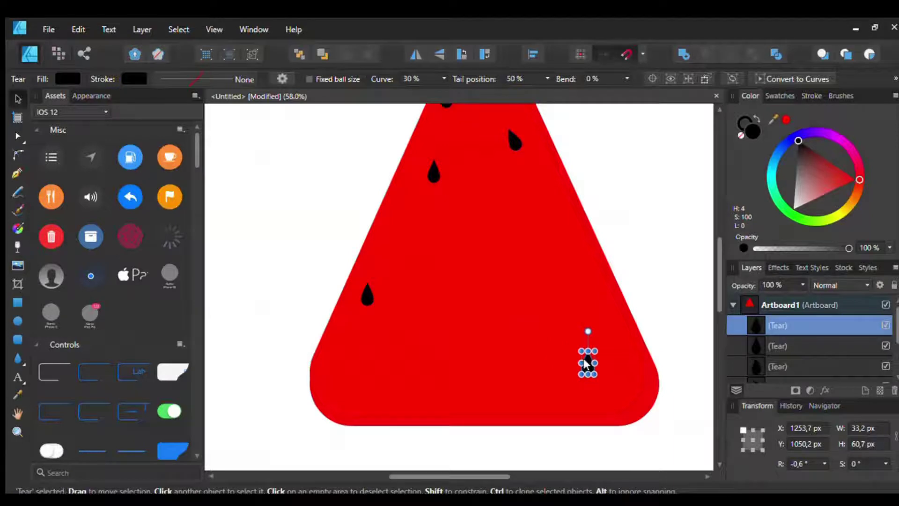
{"action": "key", "text": "ctrl+z"}
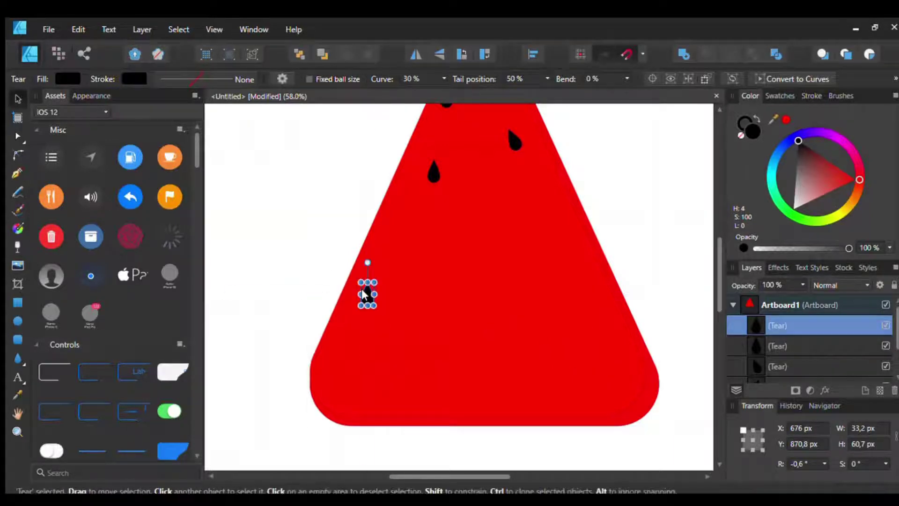
Add seeds on the left and centre, shrinking the seed right of centre slightly.
{"action": "left_click_drag", "start_coordinate": [374, 294], "coordinate": [549, 263]}
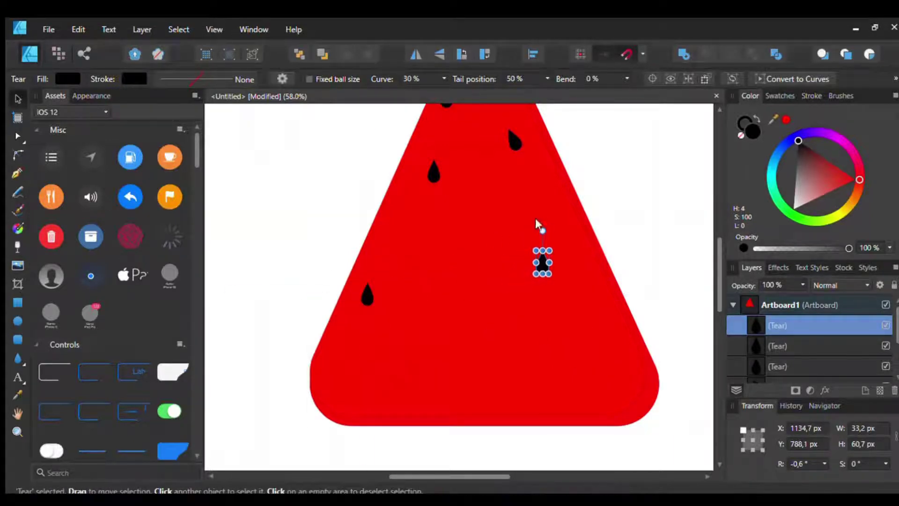
{"action": "mouse_move", "coordinate": [543, 230]}
{"action": "left_mouse_down"}
{"action": "mouse_move", "coordinate": [439, 271]}
{"action": "mouse_move", "coordinate": [417, 246]}
{"action": "mouse_move", "coordinate": [434, 220]}
{"action": "left_mouse_up"}
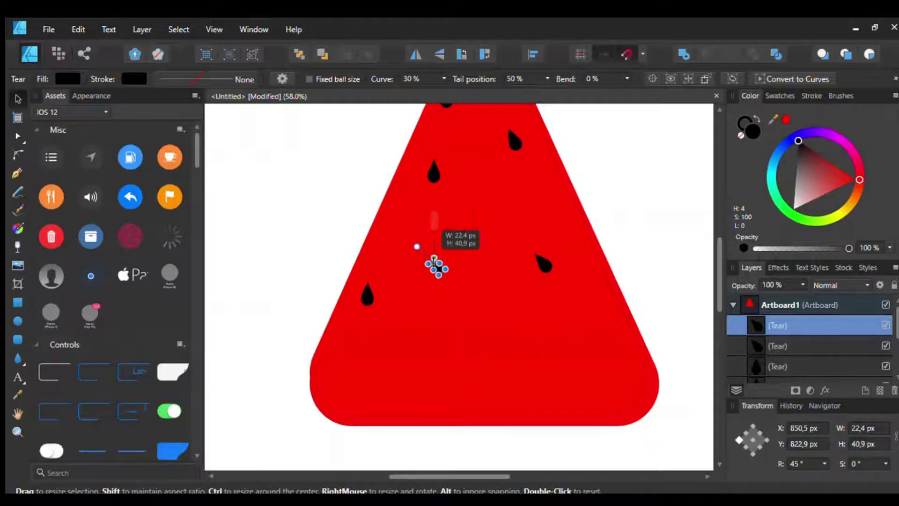
{"action": "left_click", "coordinate": [543, 264]}
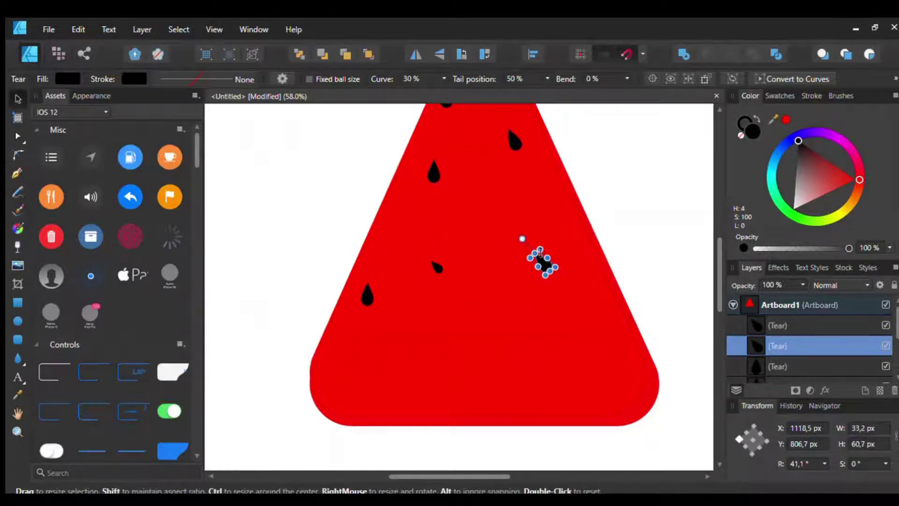
{"action": "left_click_drag", "start_coordinate": [540, 252], "coordinate": [541, 254]}
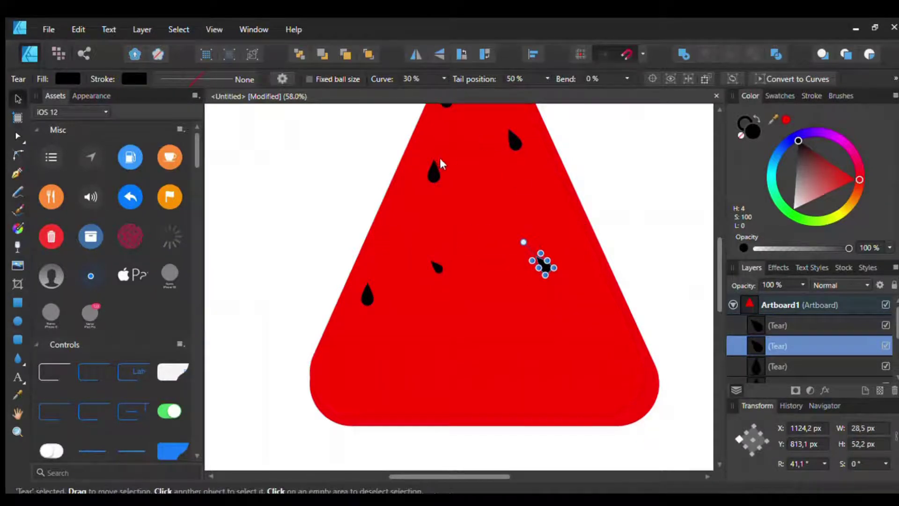
{"action": "left_click", "coordinate": [483, 214]}
{"action": "scroll", "coordinate": [500, 243], "scroll_direction": "up", "scroll_amount": 2}
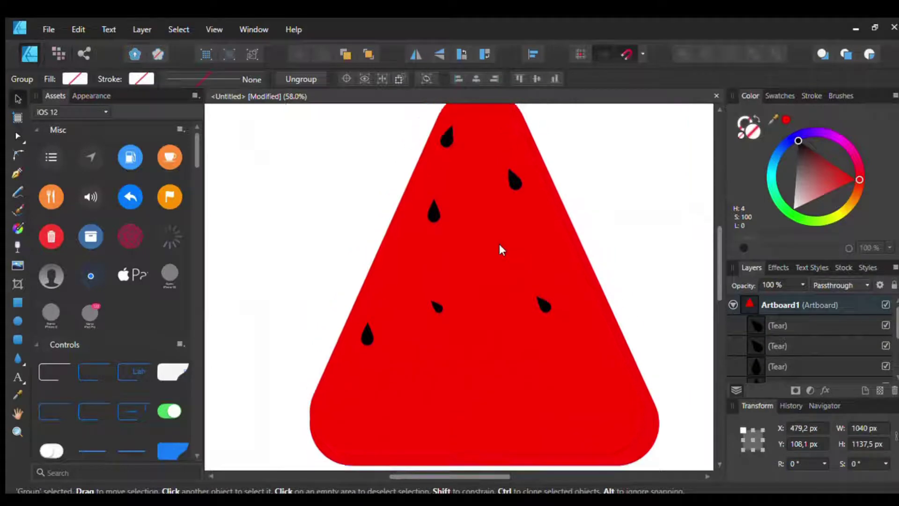
Clone seeds into the middle and left areas of the watermelon slice.
{"action": "double_click", "coordinate": [434, 212]}
{"action": "mouse_move", "coordinate": [436, 206]}
{"action": "left_mouse_down"}
{"action": "mouse_move", "coordinate": [523, 251]}
{"action": "mouse_move", "coordinate": [525, 291]}
{"action": "left_mouse_up"}
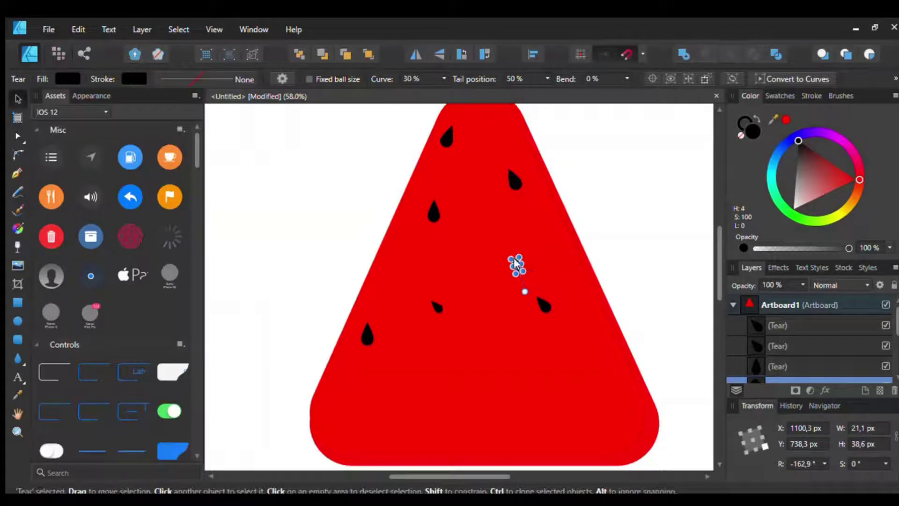
{"action": "left_click", "coordinate": [434, 214]}
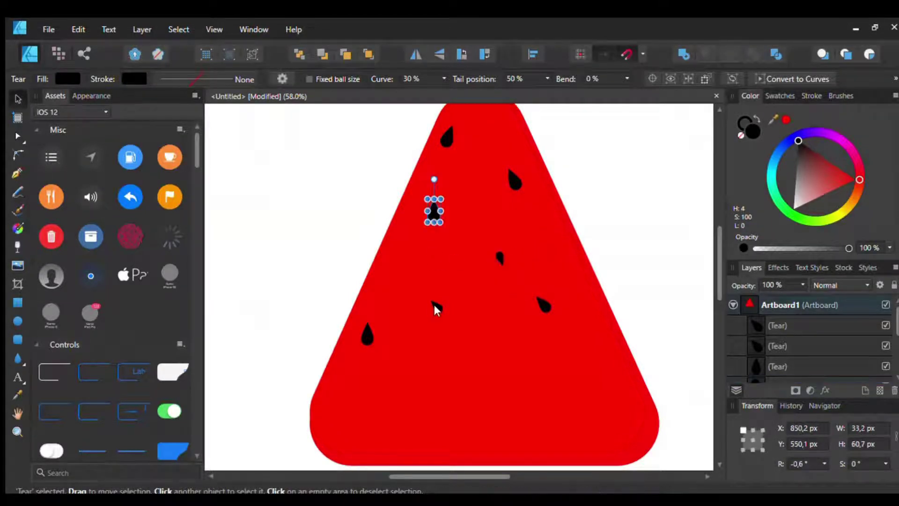
{"action": "left_click", "coordinate": [436, 308]}
{"action": "mouse_move", "coordinate": [436, 308]}
{"action": "left_mouse_down"}
{"action": "mouse_move", "coordinate": [408, 267]}
{"action": "mouse_move", "coordinate": [408, 247]}
{"action": "mouse_move", "coordinate": [390, 273]}
{"action": "left_mouse_up"}
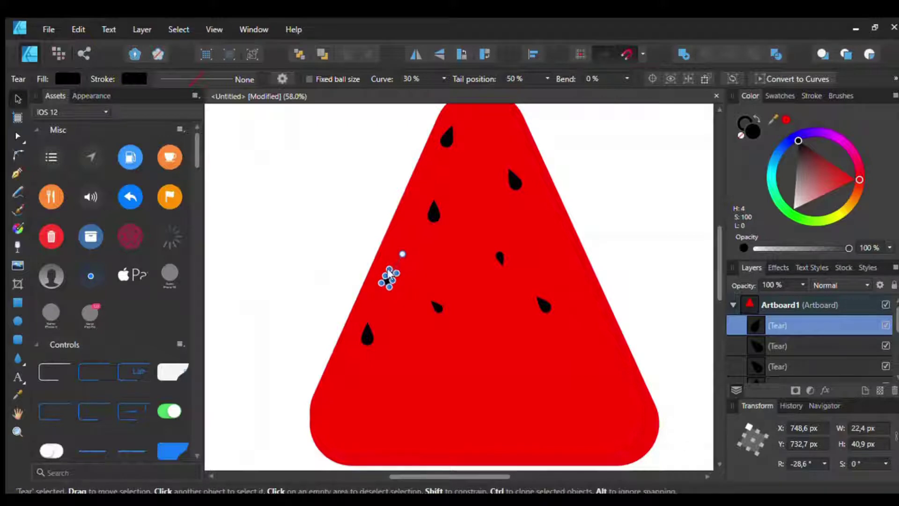
{"action": "left_click_drag", "start_coordinate": [386, 272], "coordinate": [400, 266]}
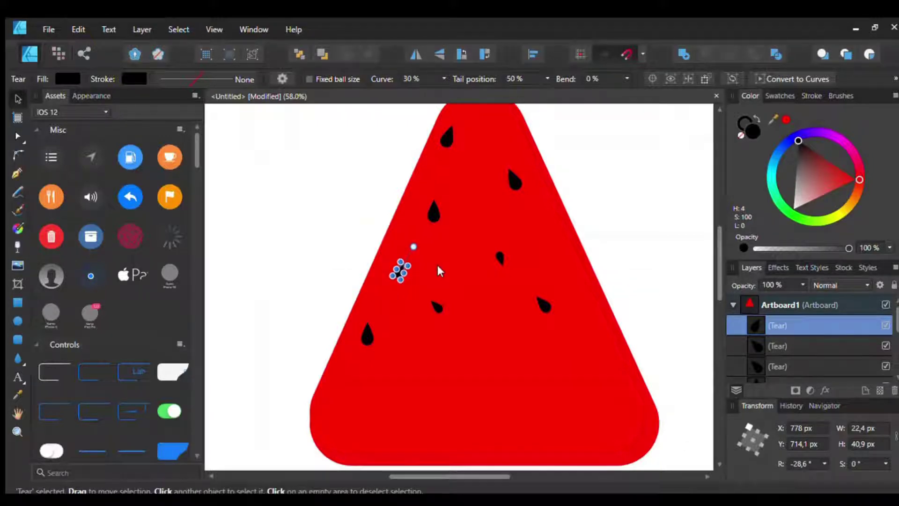
Clone another seed toward the right edge and rotate it to a new angle.
{"action": "left_click", "coordinate": [433, 211]}
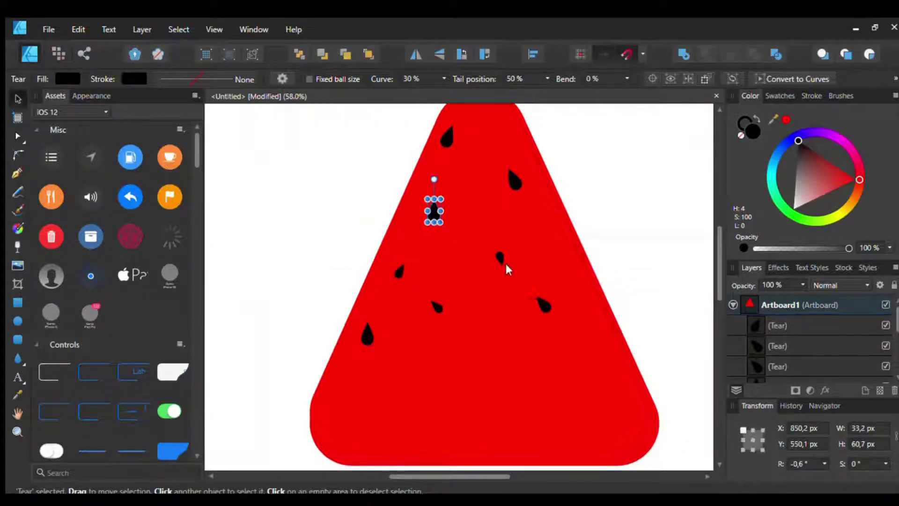
{"action": "left_click", "coordinate": [541, 300]}
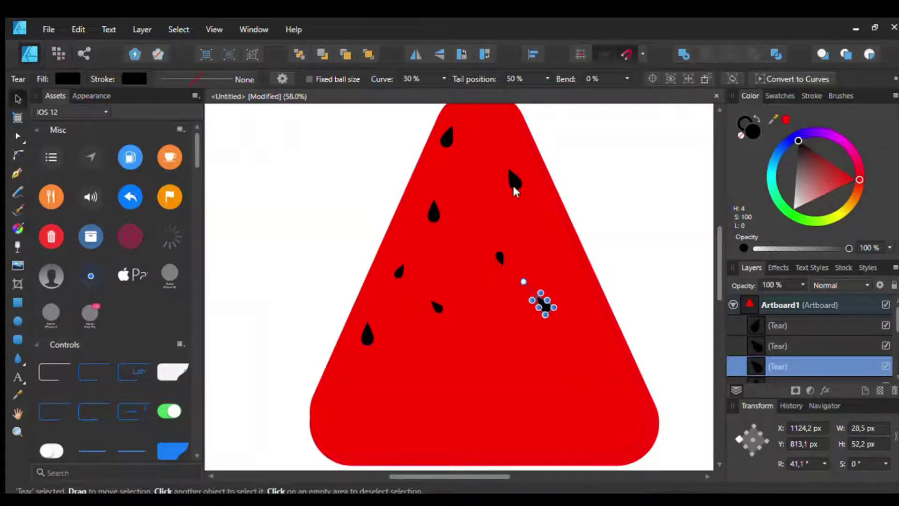
{"action": "left_click_drag", "start_coordinate": [498, 260], "coordinate": [537, 229]}
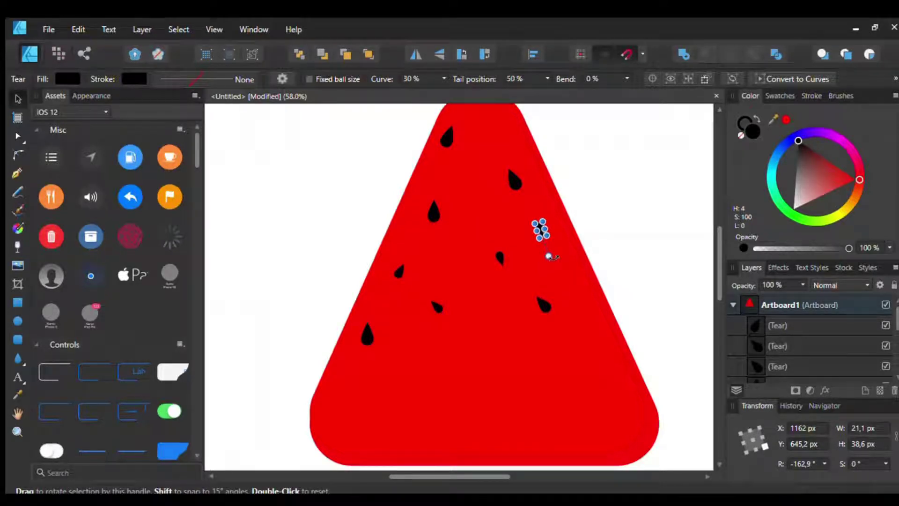
{"action": "mouse_move", "coordinate": [551, 256]}
{"action": "left_mouse_down"}
{"action": "mouse_move", "coordinate": [558, 208]}
{"action": "mouse_move", "coordinate": [565, 217]}
{"action": "left_mouse_up"}
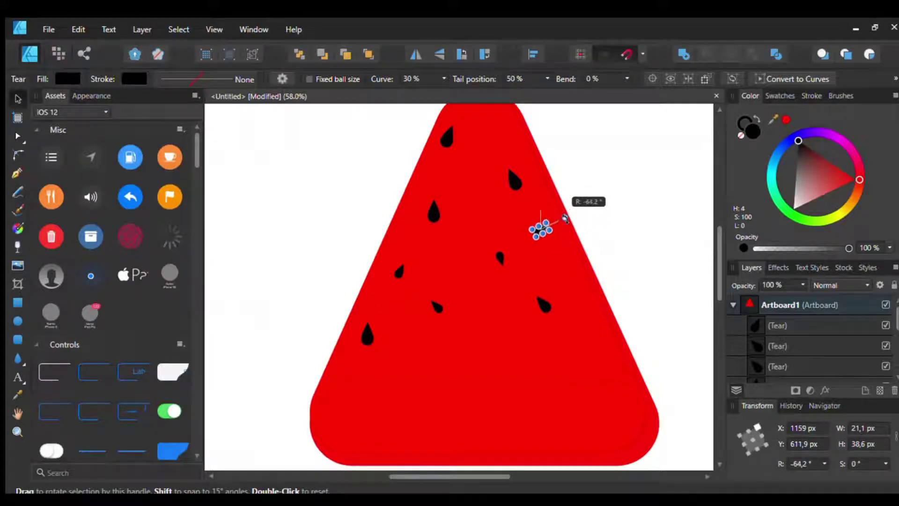
{"action": "left_click", "coordinate": [514, 175]}
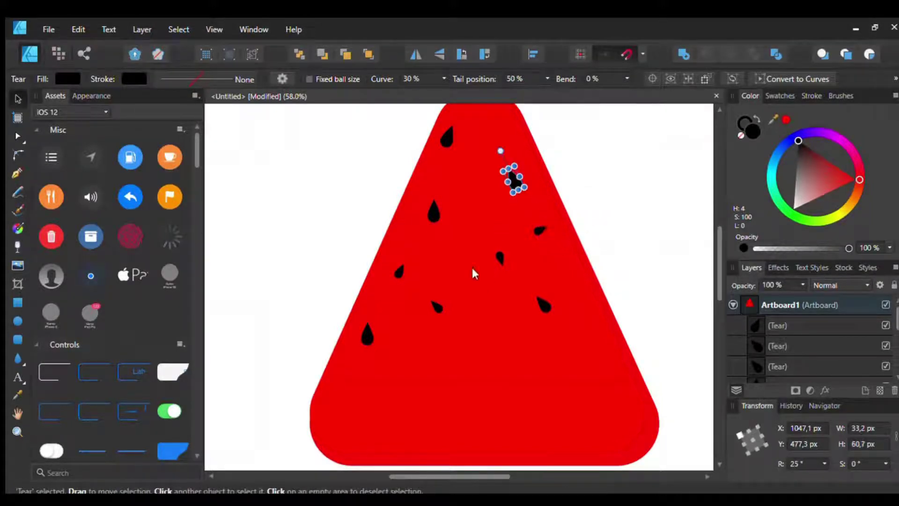
{"action": "left_click", "coordinate": [483, 277]}
{"action": "scroll", "coordinate": [484, 276], "scroll_direction": "down", "scroll_amount": 2}
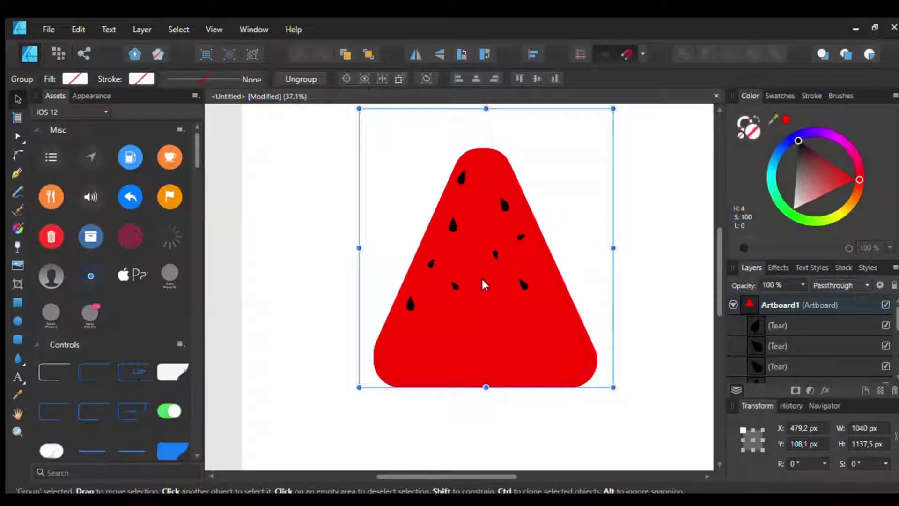
Draw a black circle to the left of the watermelon slice.
{"action": "left_click", "coordinate": [17, 321]}
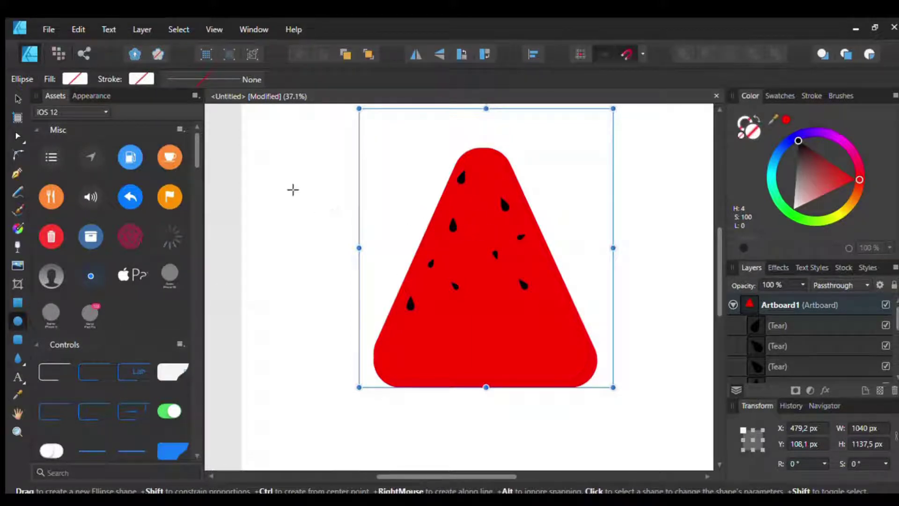
{"action": "left_click_drag", "start_coordinate": [281, 166], "coordinate": [364, 251]}
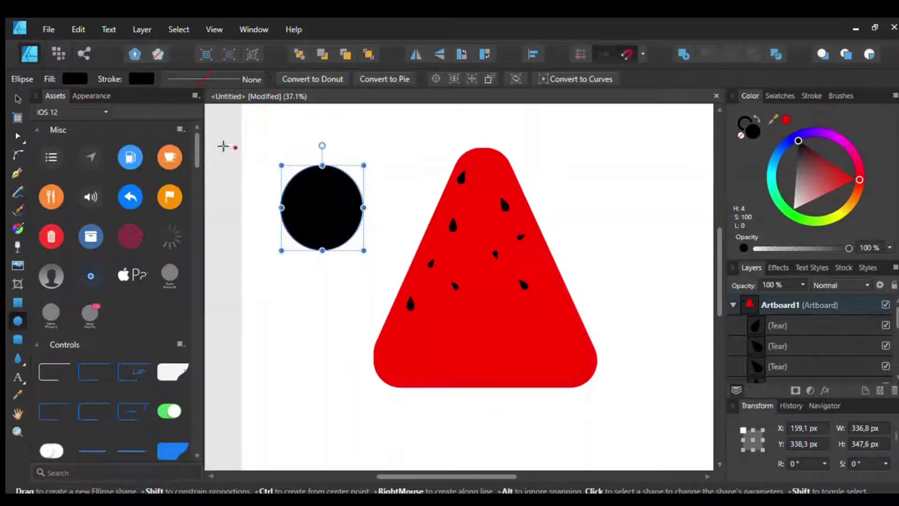
{"action": "left_click", "coordinate": [17, 99]}
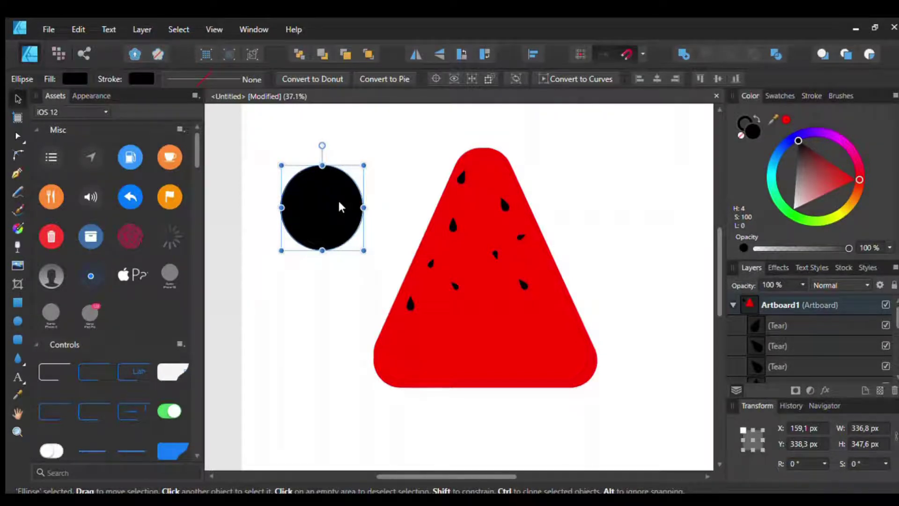
{"action": "left_click_drag", "start_coordinate": [339, 207], "coordinate": [329, 208]}
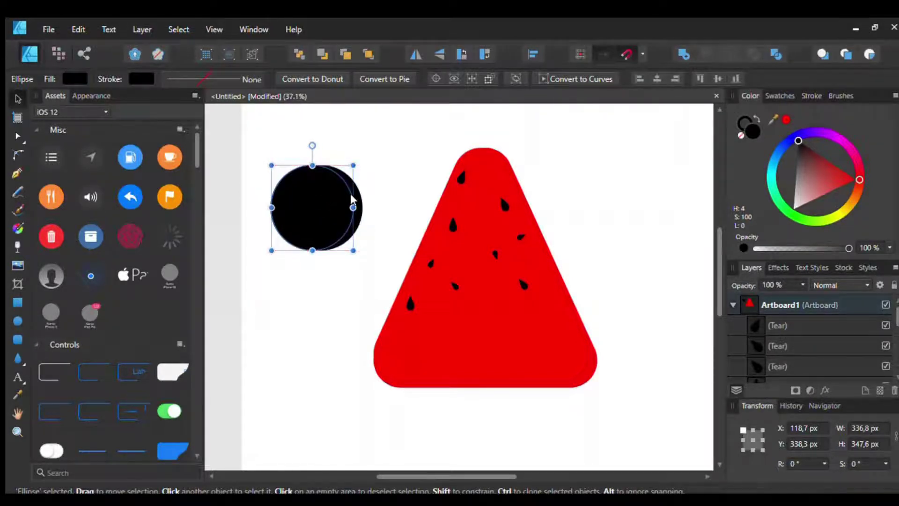
{"action": "key", "text": "ctrl+z"}
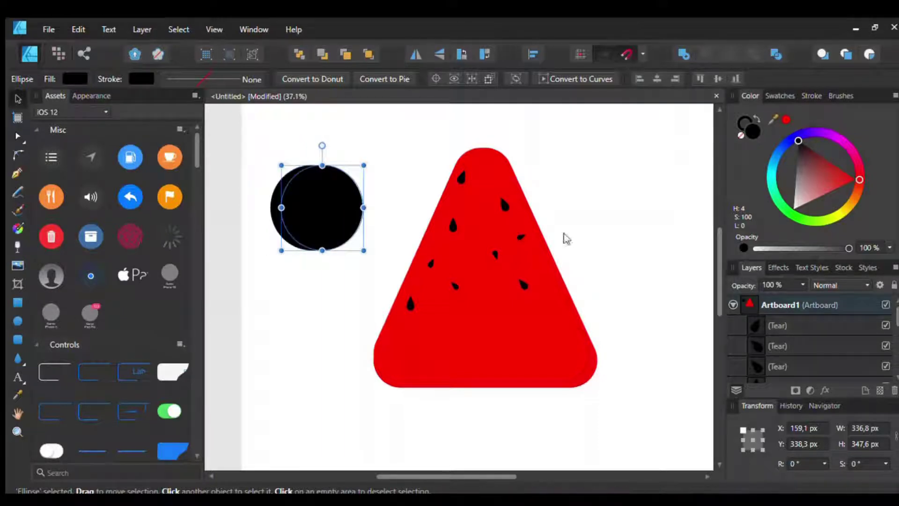
Shift the duplicate black circle left and shrink it inside the original.
{"action": "left_click_drag", "start_coordinate": [795, 137], "coordinate": [793, 142]}
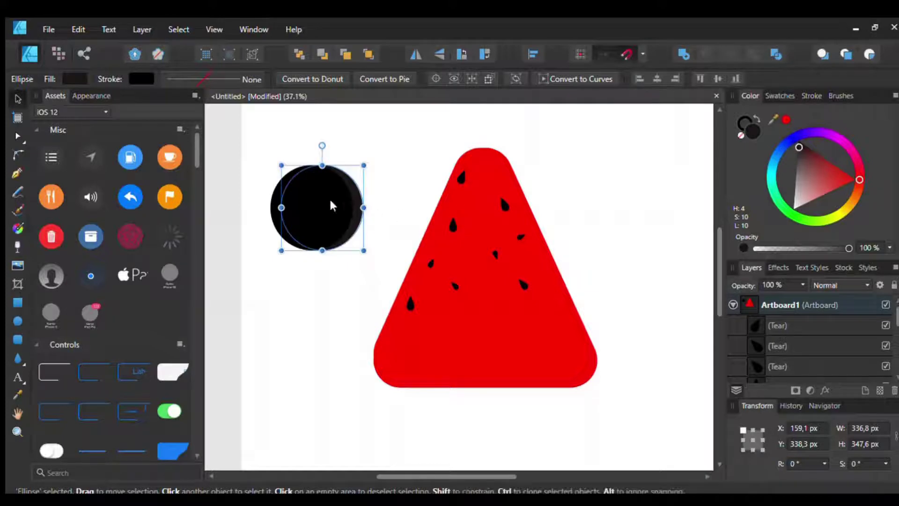
{"action": "left_click_drag", "start_coordinate": [329, 198], "coordinate": [316, 192]}
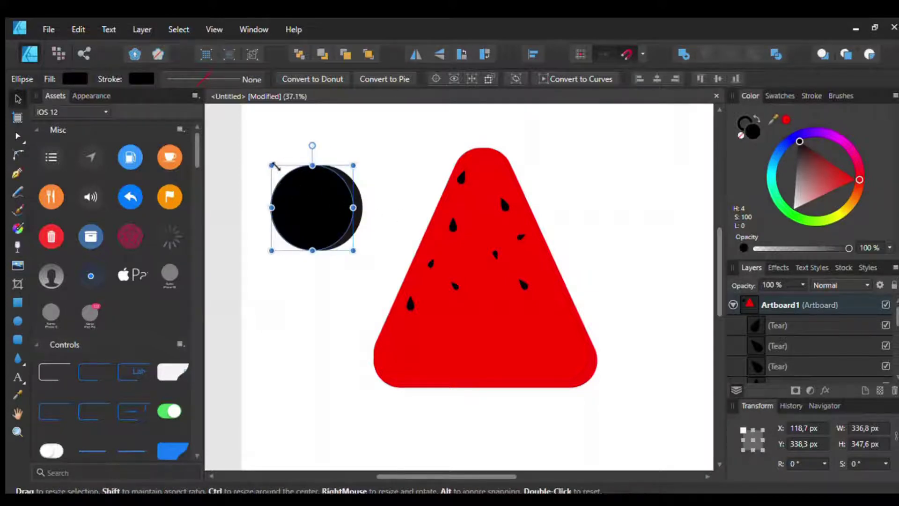
{"action": "left_click_drag", "start_coordinate": [271, 165], "coordinate": [284, 167]}
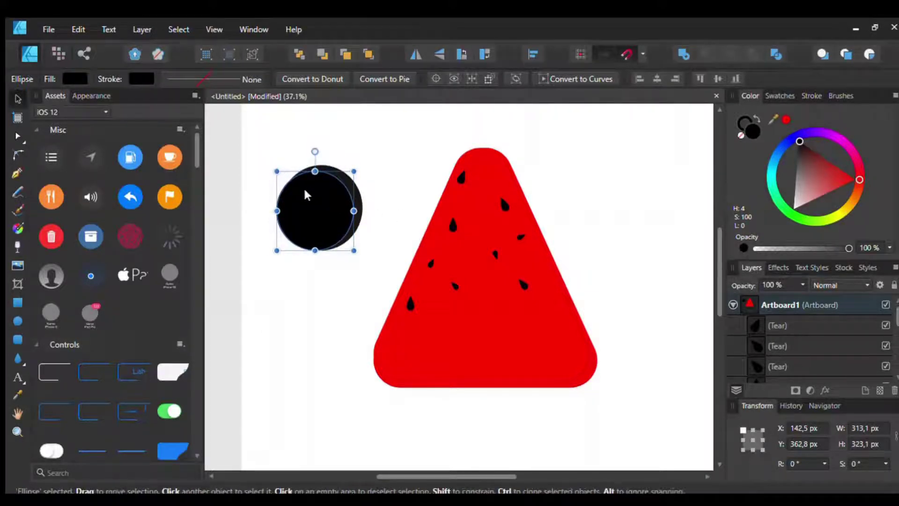
{"action": "left_click", "coordinate": [376, 188]}
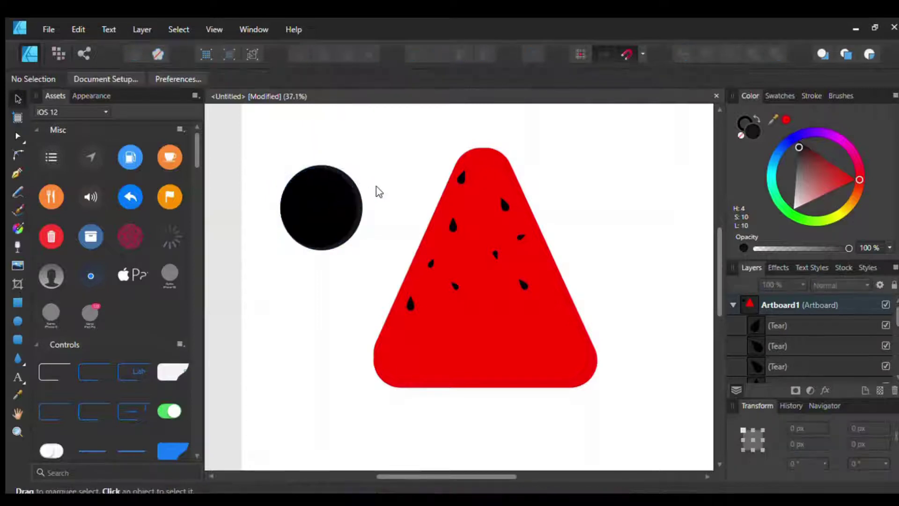
{"action": "scroll", "coordinate": [358, 204], "scroll_direction": "up", "scroll_amount": 3}
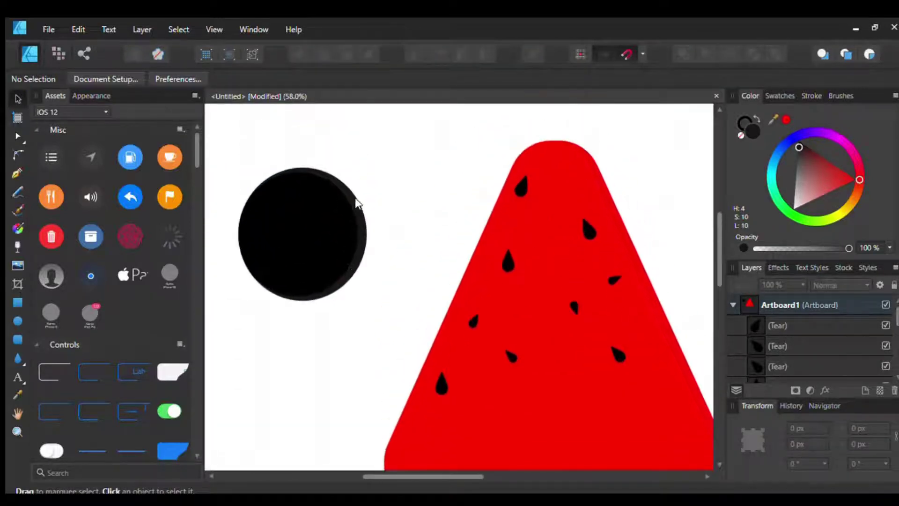
{"action": "scroll", "coordinate": [800, 343], "scroll_direction": "down", "scroll_amount": 2}
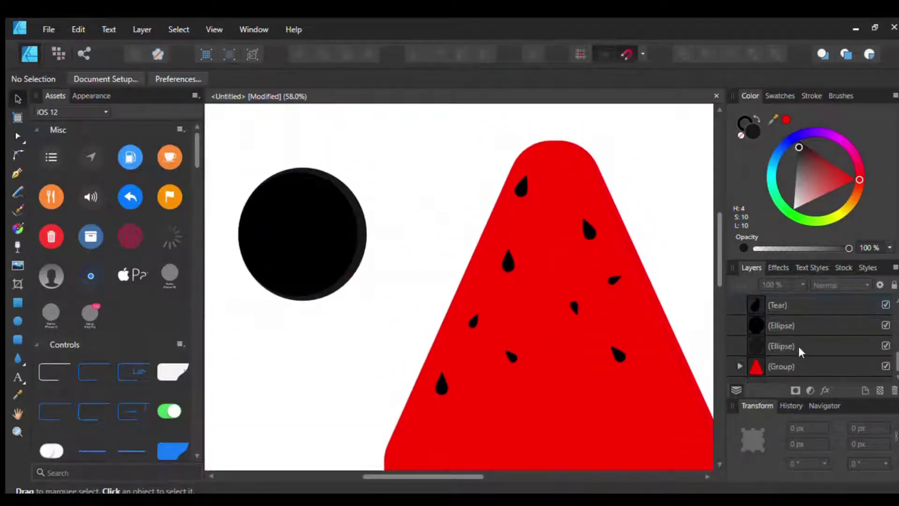
{"action": "scroll", "coordinate": [802, 353], "scroll_direction": "down", "scroll_amount": 2}
Rename the larger ellipse layer MataLuar and the smaller one MataDalam.
{"action": "left_click", "coordinate": [785, 343]}
{"action": "double_click", "coordinate": [784, 346]}
{"action": "type", "text": "Mata"}
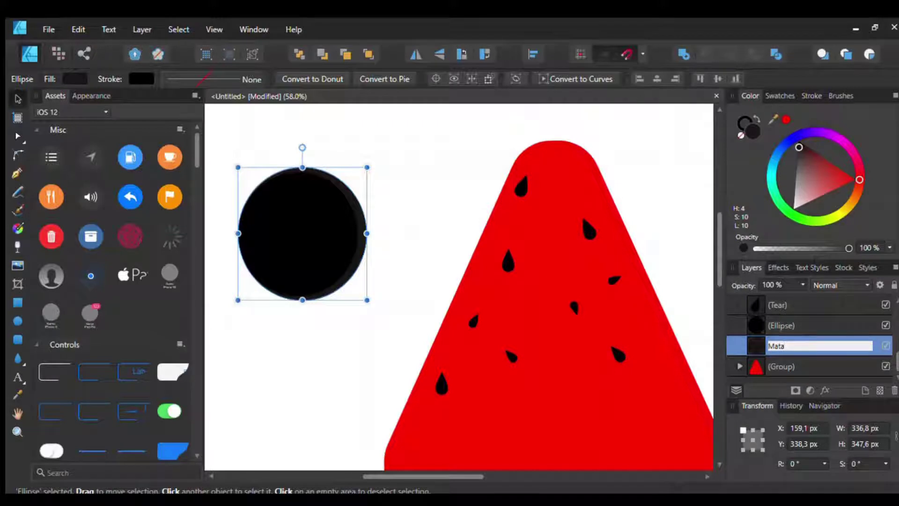
{"action": "type", "text": "Lua"}
{"action": "type", "text": "r"}
{"action": "key", "text": "Return"}
{"action": "scroll", "coordinate": [785, 347], "scroll_direction": "up", "scroll_amount": 2}
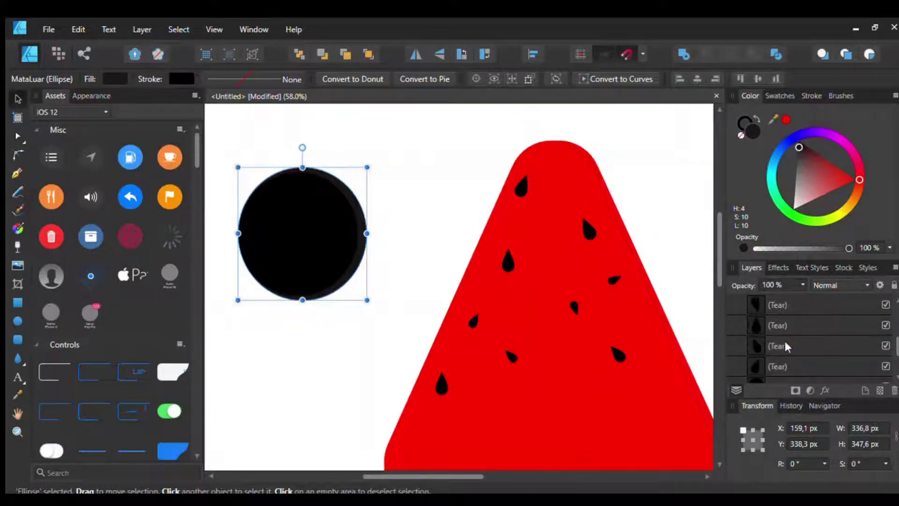
{"action": "scroll", "coordinate": [785, 347], "scroll_direction": "down", "scroll_amount": 2}
{"action": "double_click", "coordinate": [786, 325]}
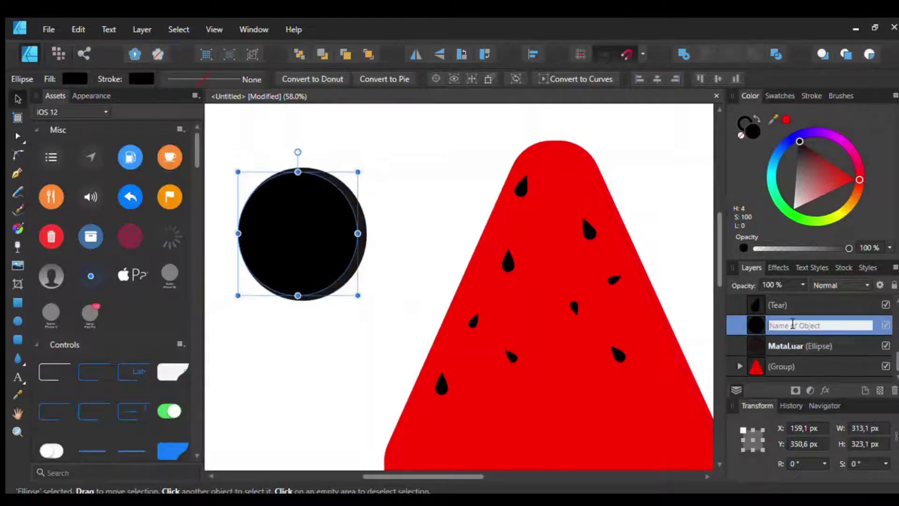
{"action": "type", "text": "Mata"}
{"action": "type", "text": "Da"}
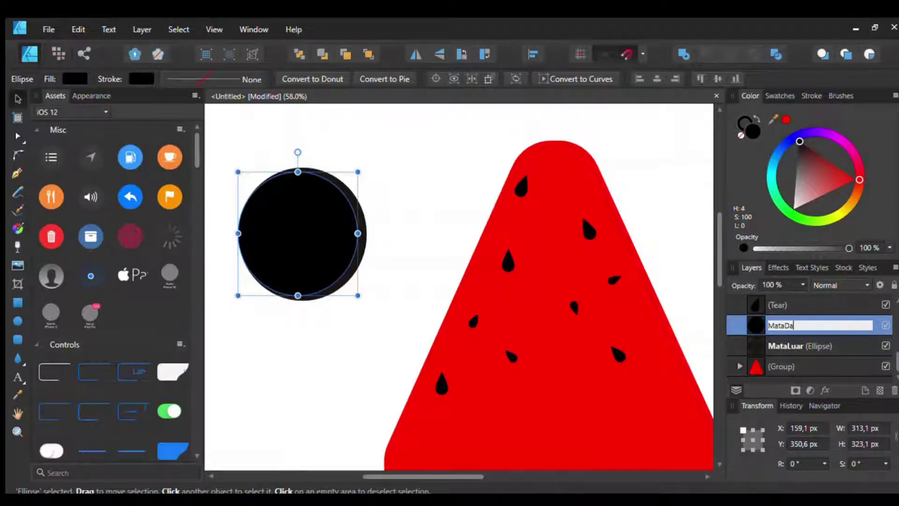
{"action": "type", "text": "lam"}
{"action": "key", "text": "Return"}
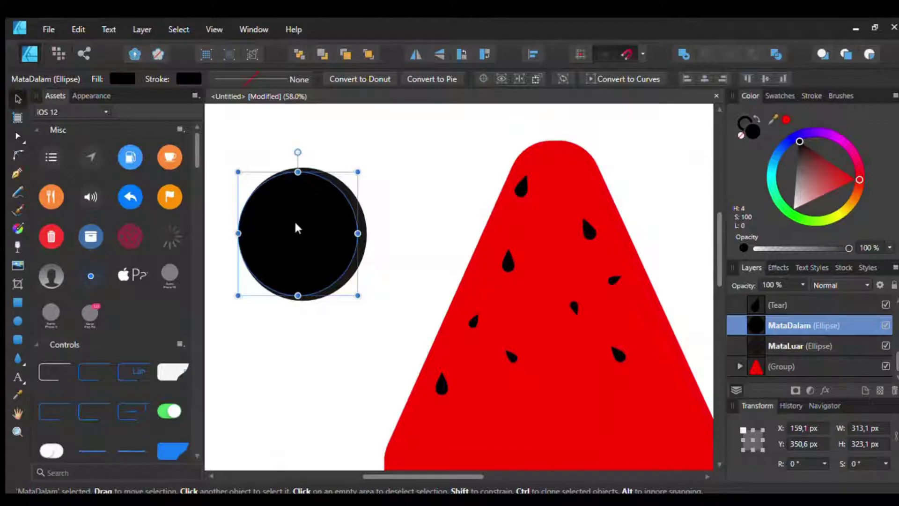
Make the MataDalam circle light grey and add a smaller white copy over it.
{"action": "left_click_drag", "start_coordinate": [302, 227], "coordinate": [362, 203]}
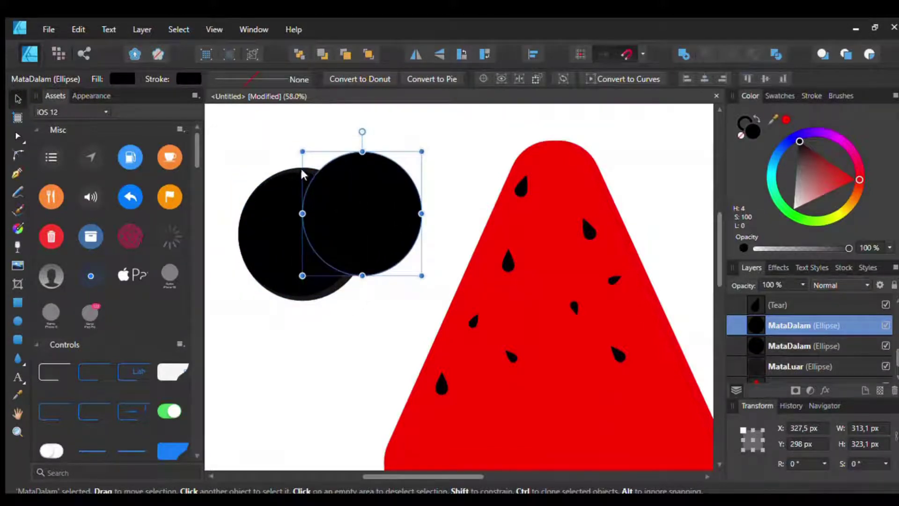
{"action": "left_click_drag", "start_coordinate": [799, 141], "coordinate": [781, 193]}
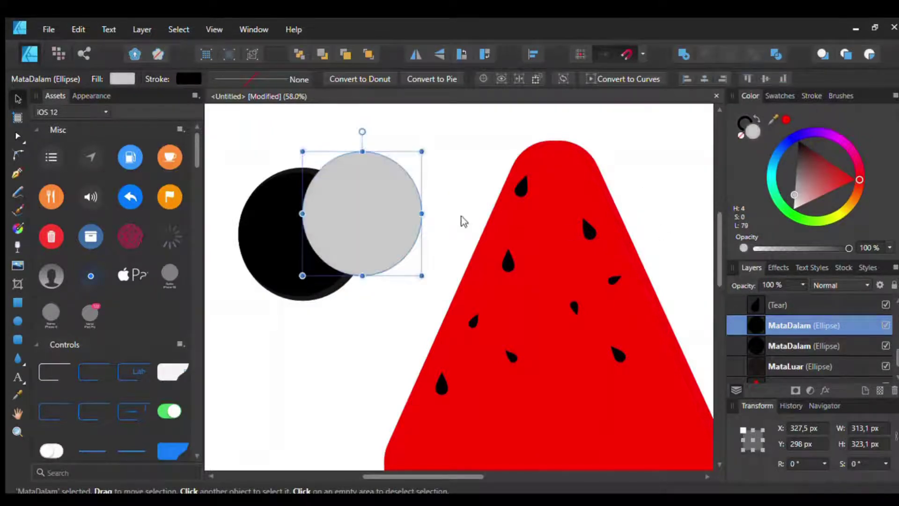
{"action": "left_click_drag", "start_coordinate": [374, 207], "coordinate": [359, 209]}
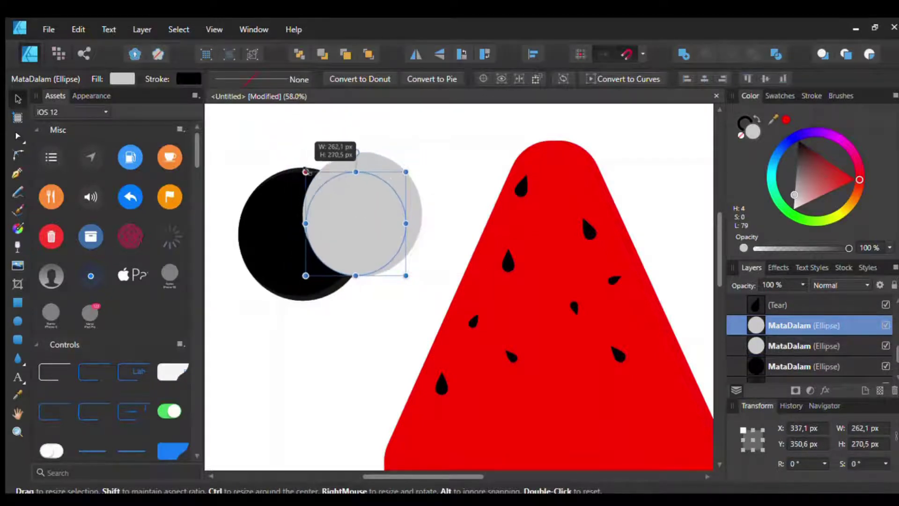
{"action": "left_click_drag", "start_coordinate": [287, 152], "coordinate": [303, 167]}
{"action": "left_click_drag", "start_coordinate": [351, 231], "coordinate": [350, 224]}
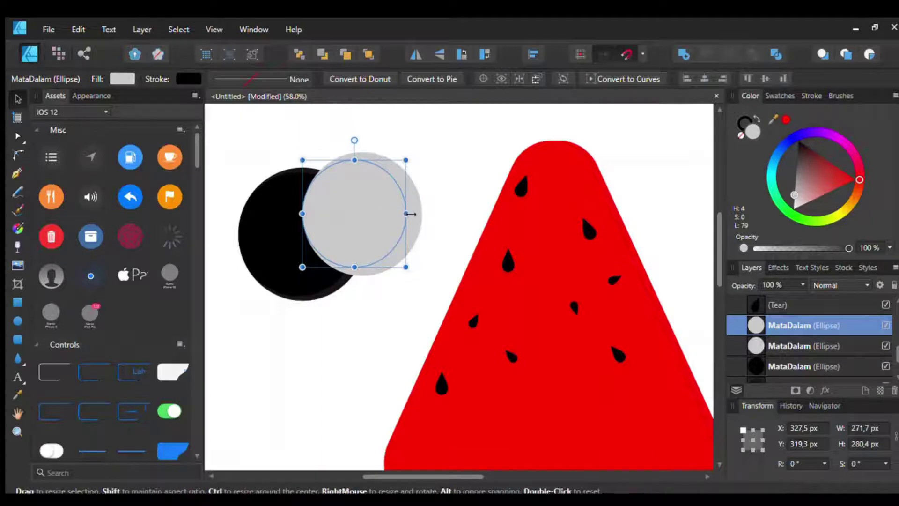
{"action": "left_click_drag", "start_coordinate": [410, 213], "coordinate": [412, 214]}
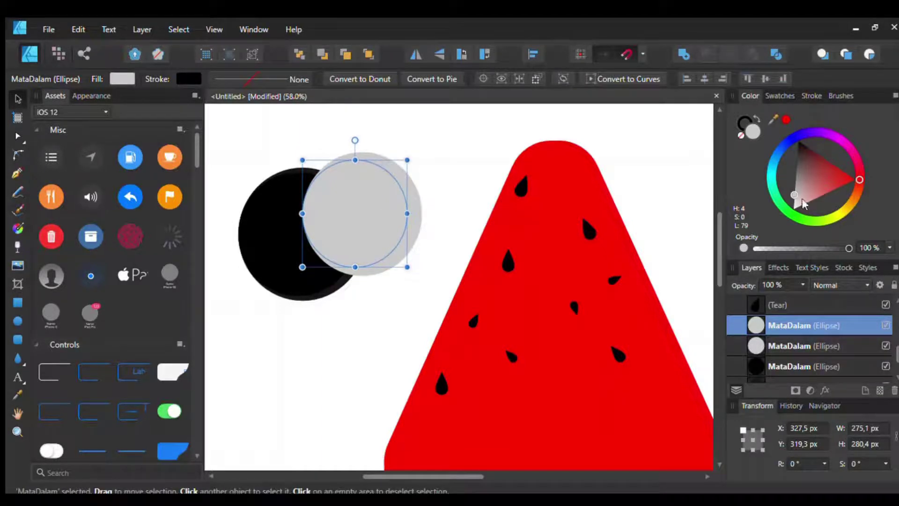
{"action": "left_click_drag", "start_coordinate": [791, 192], "coordinate": [783, 215]}
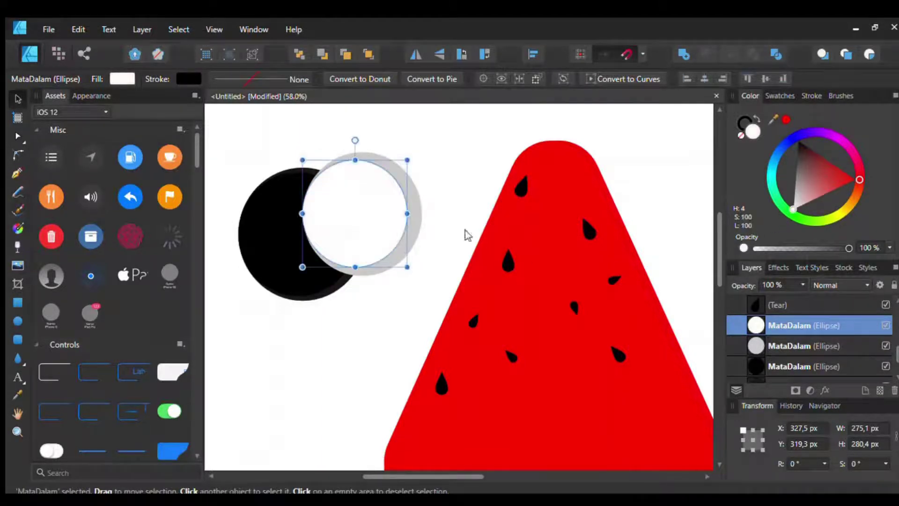
Group the white and grey circles and name their layers MataDalam1 and MataDalam2.
{"action": "left_click", "coordinate": [399, 171], "text": "shift"}
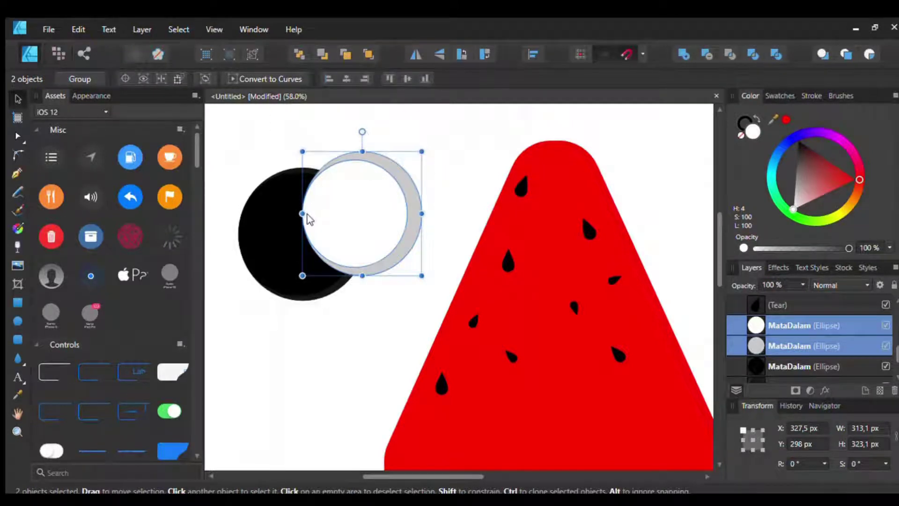
{"action": "key", "text": "ctrl+g"}
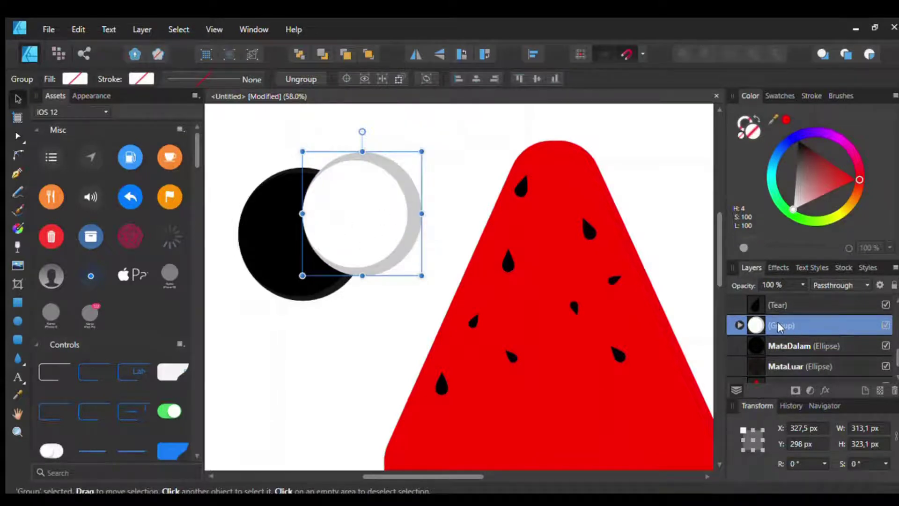
{"action": "left_click", "coordinate": [739, 325]}
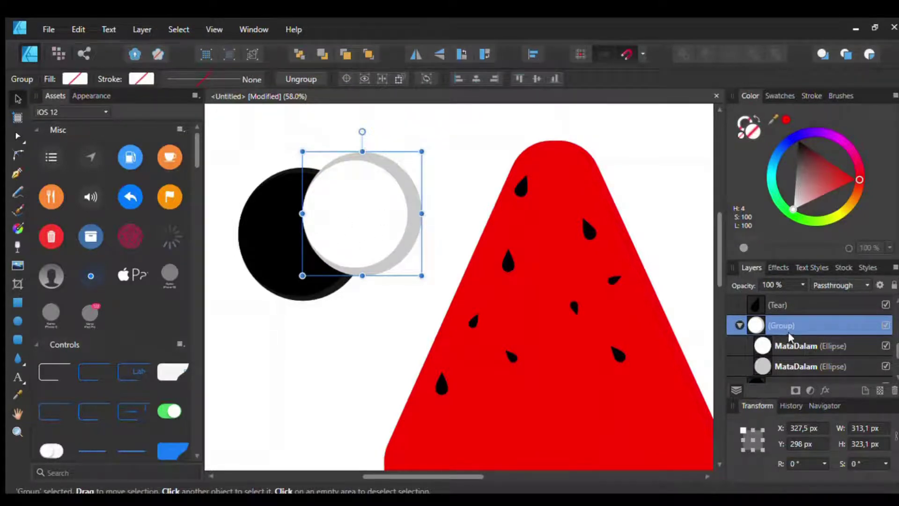
{"action": "left_click", "coordinate": [797, 339]}
{"action": "double_click", "coordinate": [811, 344]}
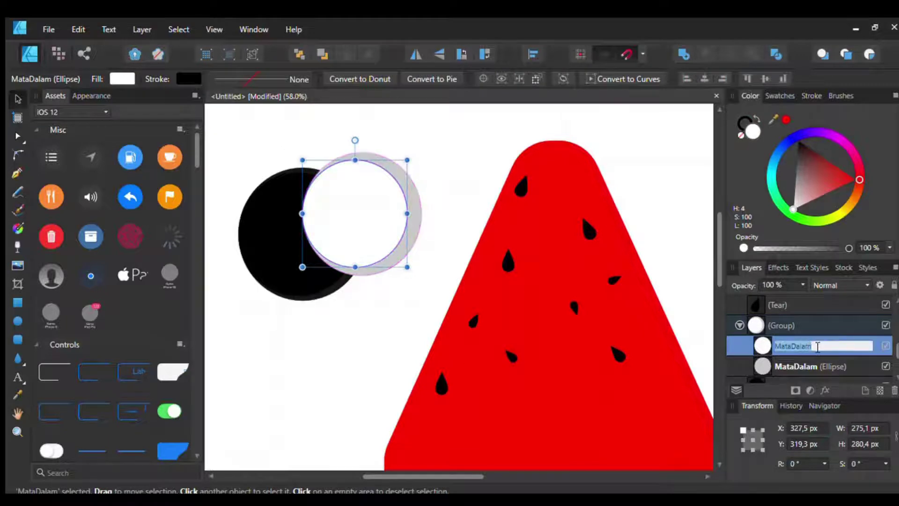
{"action": "left_click", "coordinate": [817, 347]}
{"action": "type", "text": "1"}
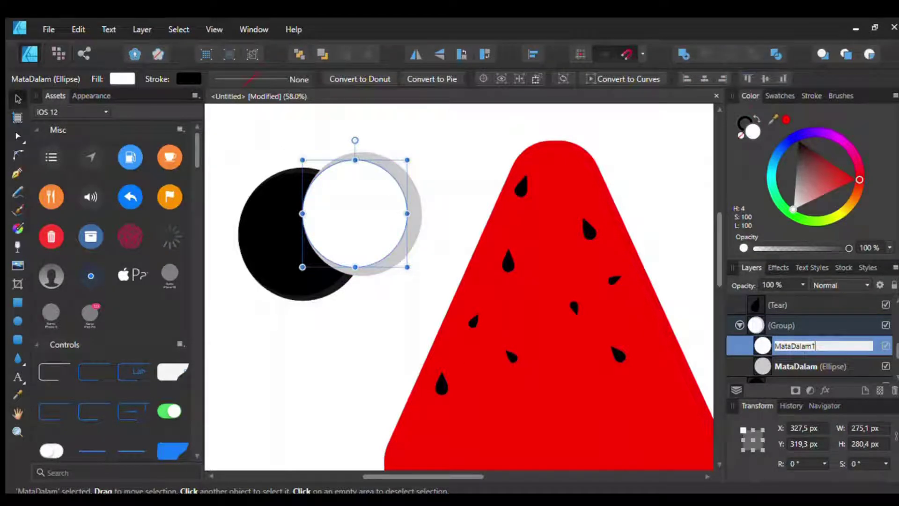
{"action": "key", "text": "Return"}
{"action": "double_click", "coordinate": [802, 365]}
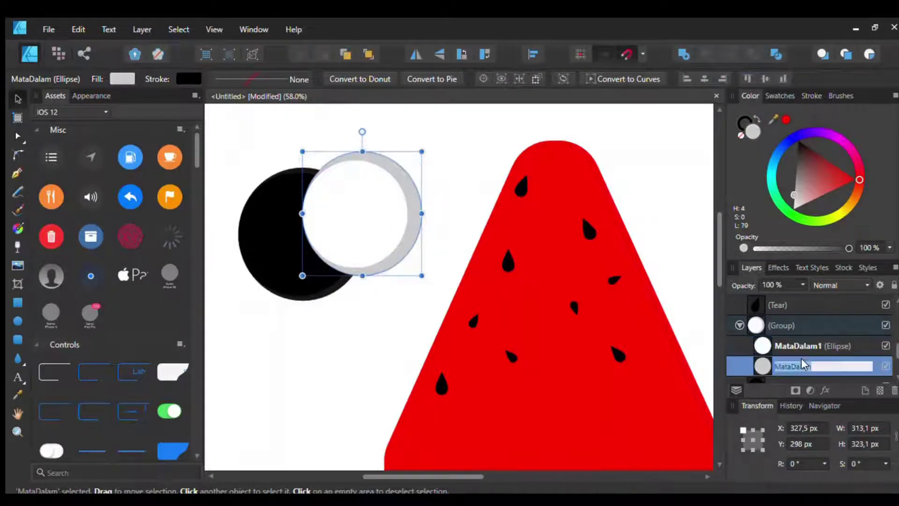
{"action": "left_click", "coordinate": [817, 366]}
{"action": "type", "text": "2"}
{"action": "key", "text": "Return"}
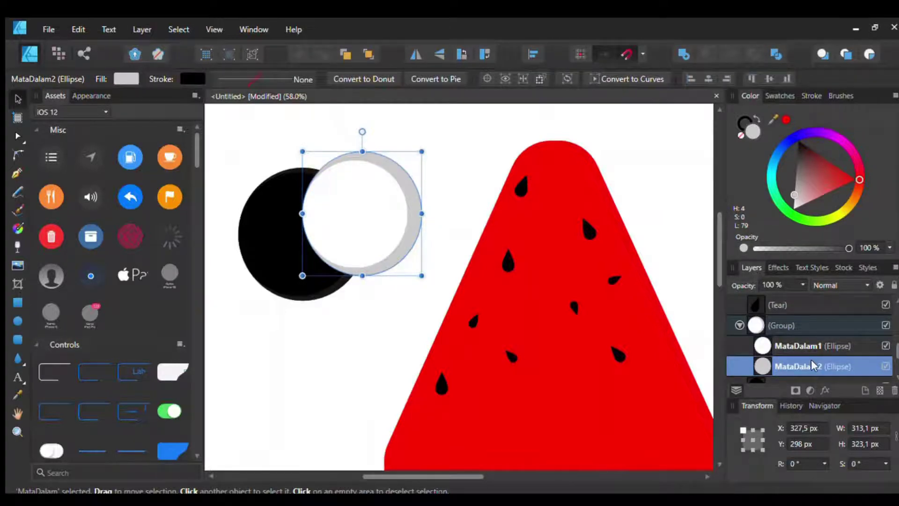
{"action": "left_click", "coordinate": [438, 177]}
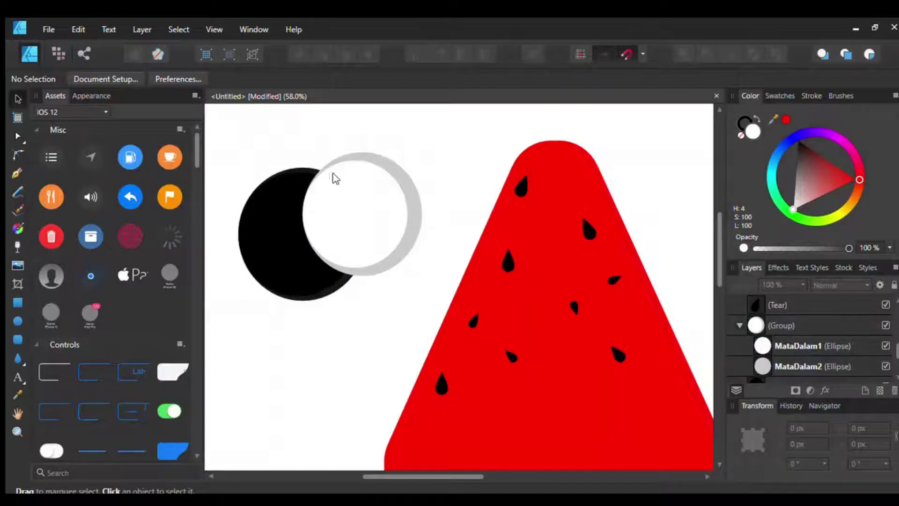
Shrink the white-and-grey highlight group and place it low inside the black eye.
{"action": "left_click", "coordinate": [335, 178]}
{"action": "left_click_drag", "start_coordinate": [304, 152], "coordinate": [390, 246]}
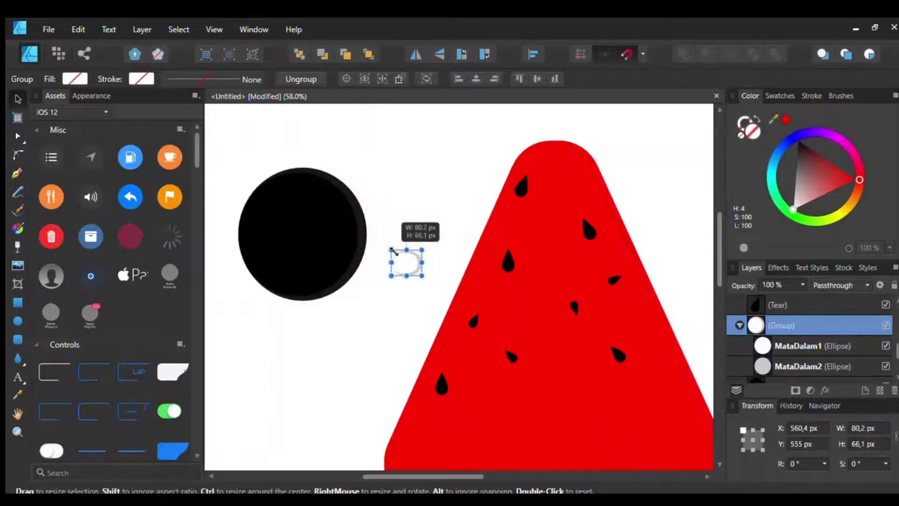
{"action": "left_click_drag", "start_coordinate": [403, 260], "coordinate": [326, 193]}
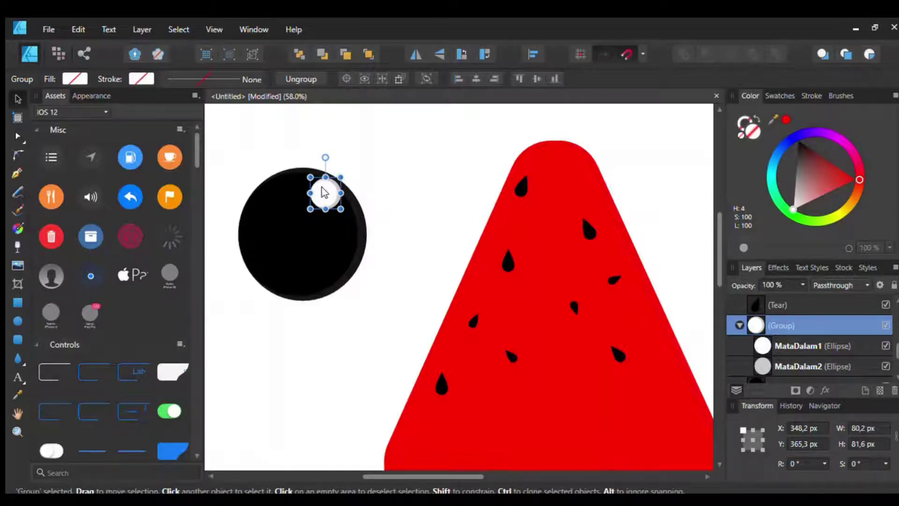
{"action": "left_click_drag", "start_coordinate": [324, 192], "coordinate": [292, 219]}
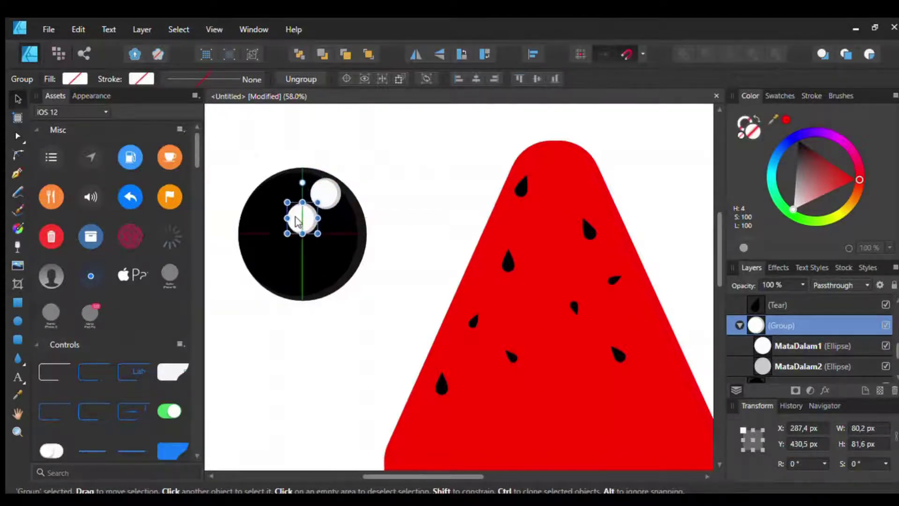
{"action": "left_click_drag", "start_coordinate": [287, 203], "coordinate": [299, 218]}
{"action": "left_click", "coordinate": [393, 209]}
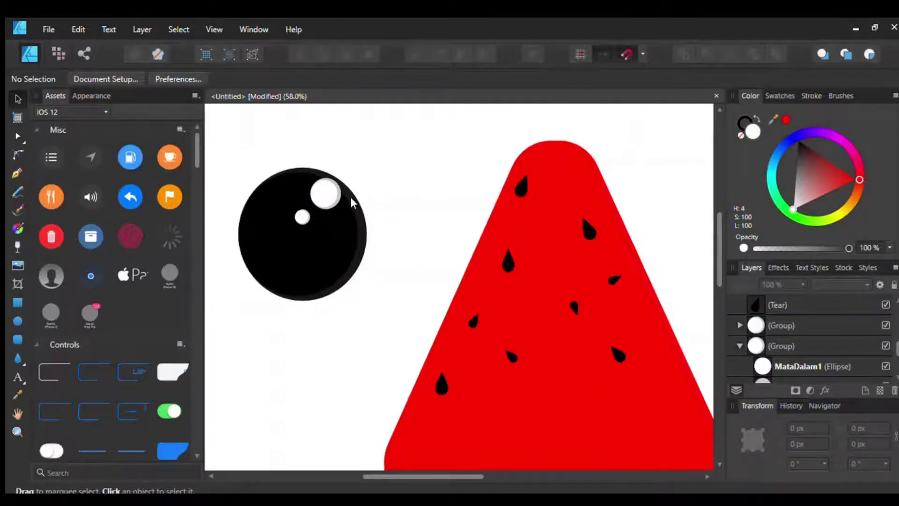
Marquee-select the four eye circles, shift them down to Y 428.8 px, and group them.
{"action": "scroll", "coordinate": [350, 197], "scroll_direction": "down", "scroll_amount": 2}
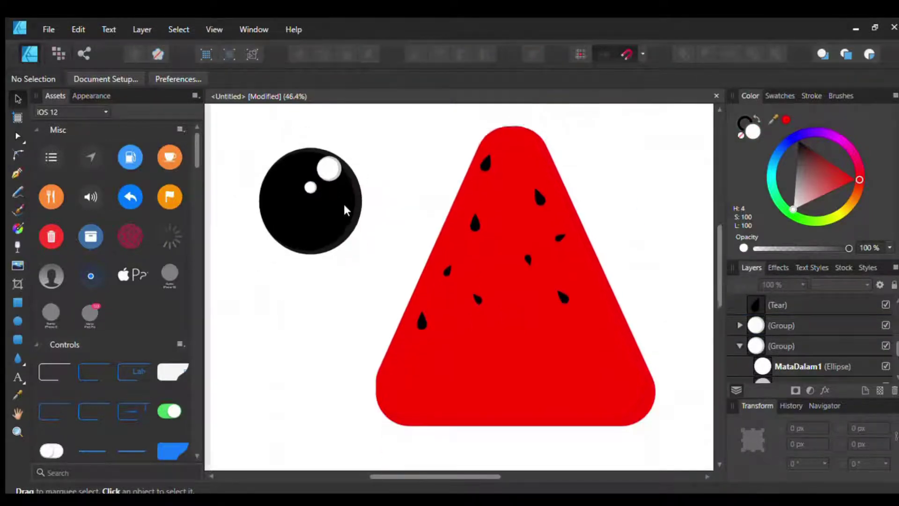
{"action": "left_click", "coordinate": [346, 201]}
{"action": "left_click", "coordinate": [377, 197]}
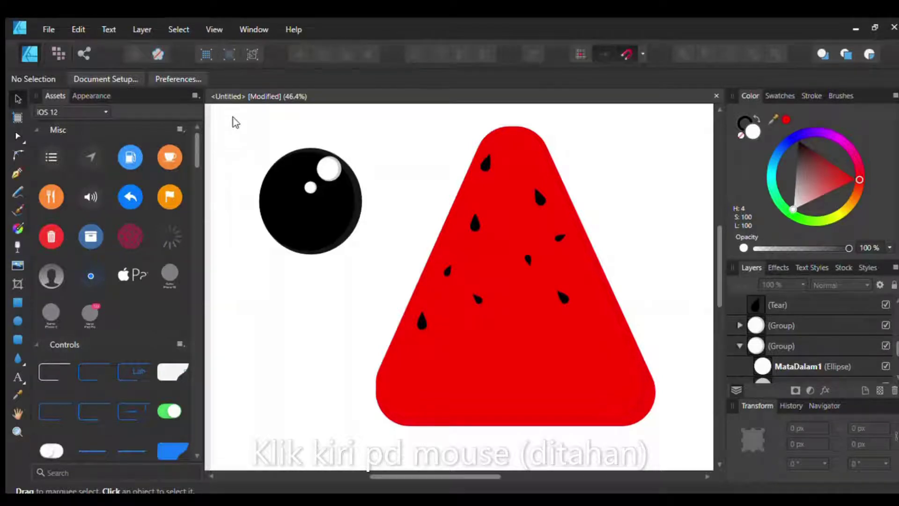
{"action": "mouse_move", "coordinate": [237, 121]}
{"action": "left_mouse_down"}
{"action": "mouse_move", "coordinate": [249, 248]}
{"action": "mouse_move", "coordinate": [297, 270]}
{"action": "left_mouse_up"}
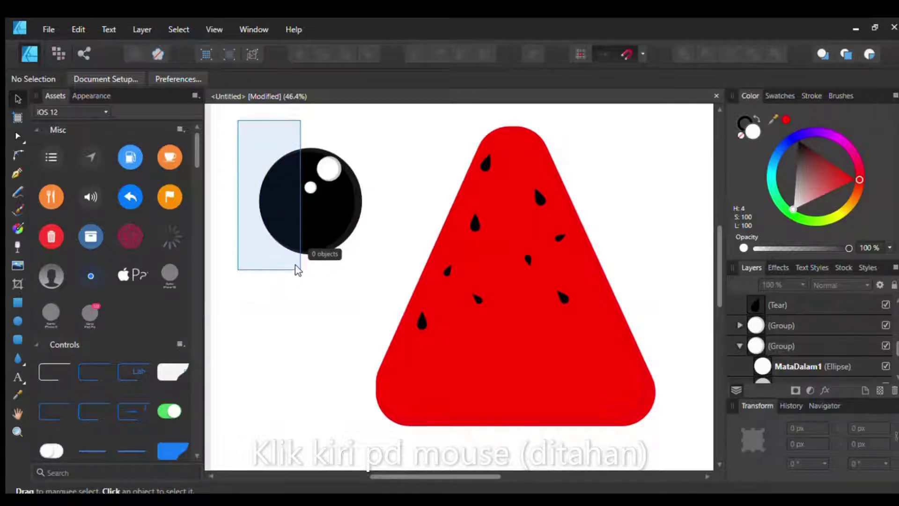
{"action": "left_click_drag", "start_coordinate": [297, 271], "coordinate": [307, 267]}
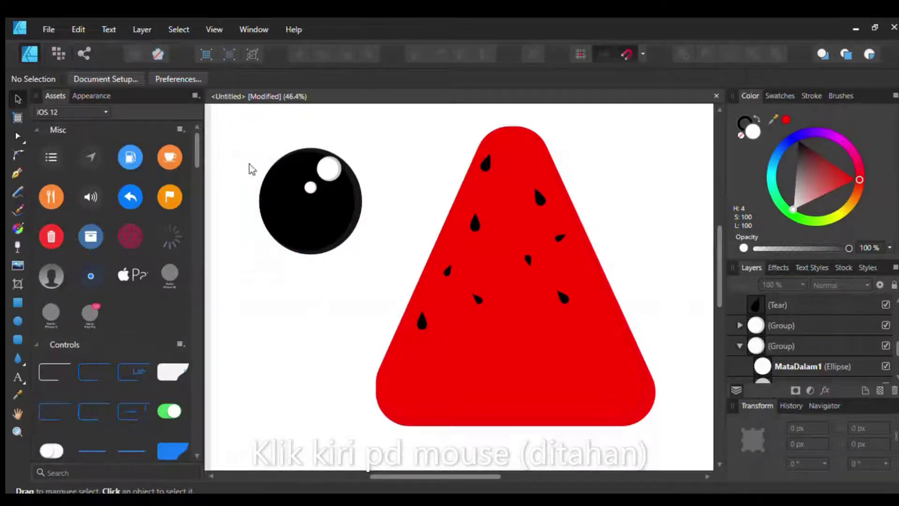
{"action": "mouse_move", "coordinate": [231, 116]}
{"action": "left_mouse_down"}
{"action": "mouse_move", "coordinate": [298, 274]}
{"action": "mouse_move", "coordinate": [378, 270]}
{"action": "left_mouse_up"}
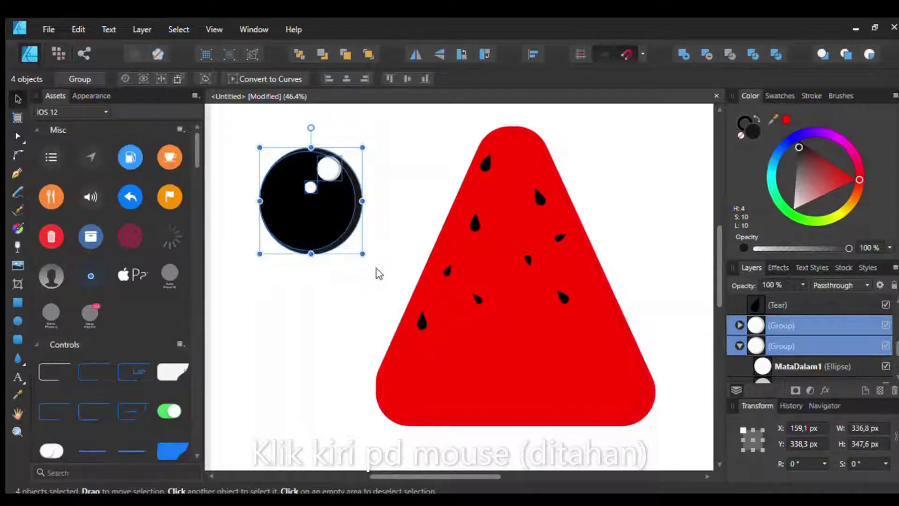
{"action": "mouse_move", "coordinate": [320, 206]}
{"action": "left_mouse_down"}
{"action": "mouse_move", "coordinate": [311, 231]}
{"action": "mouse_move", "coordinate": [329, 234]}
{"action": "left_mouse_up"}
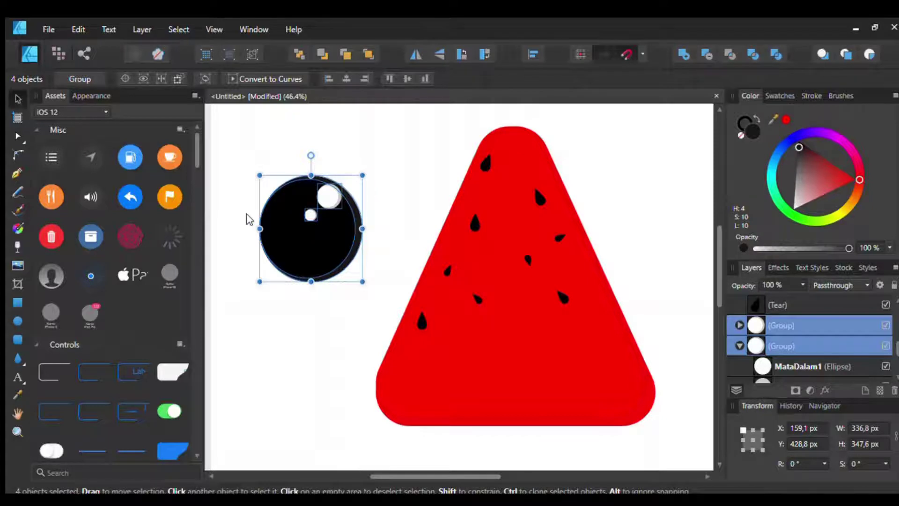
{"action": "key", "text": "ctrl+g"}
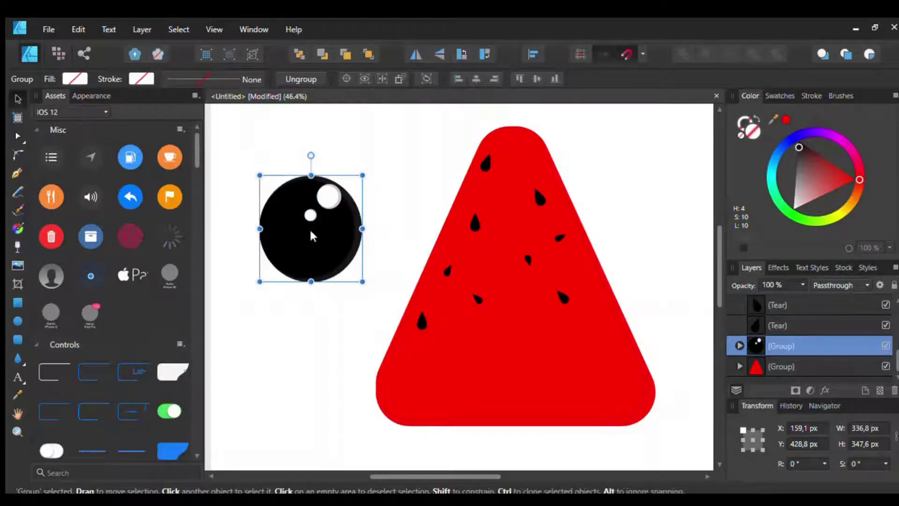
Move the eye group onto the watermelon slice and scale it down to fit.
{"action": "left_click", "coordinate": [385, 196]}
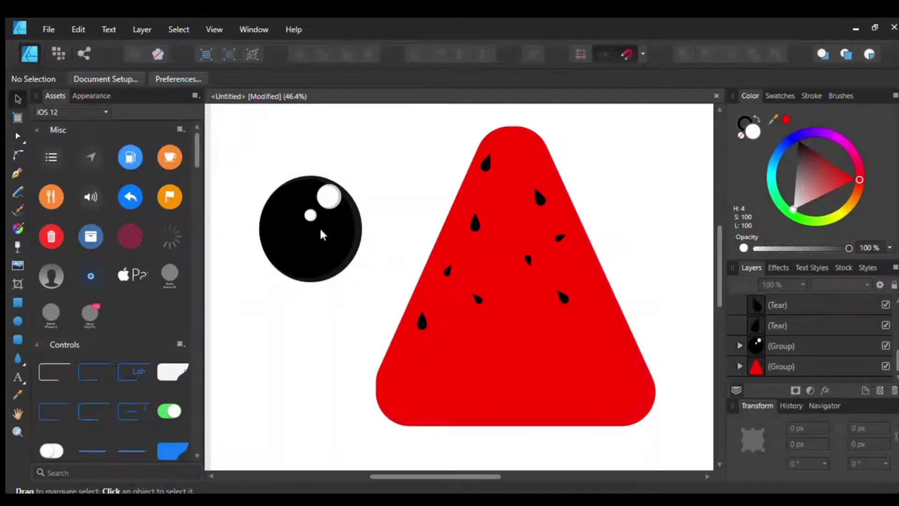
{"action": "left_click_drag", "start_coordinate": [311, 229], "coordinate": [523, 238]}
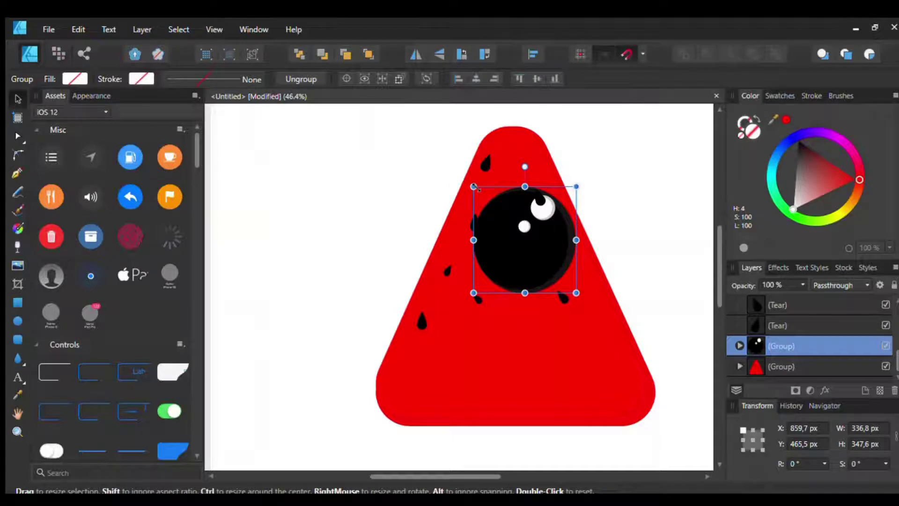
{"action": "left_click_drag", "start_coordinate": [474, 186], "coordinate": [532, 249]}
{"action": "left_click_drag", "start_coordinate": [541, 239], "coordinate": [542, 243]}
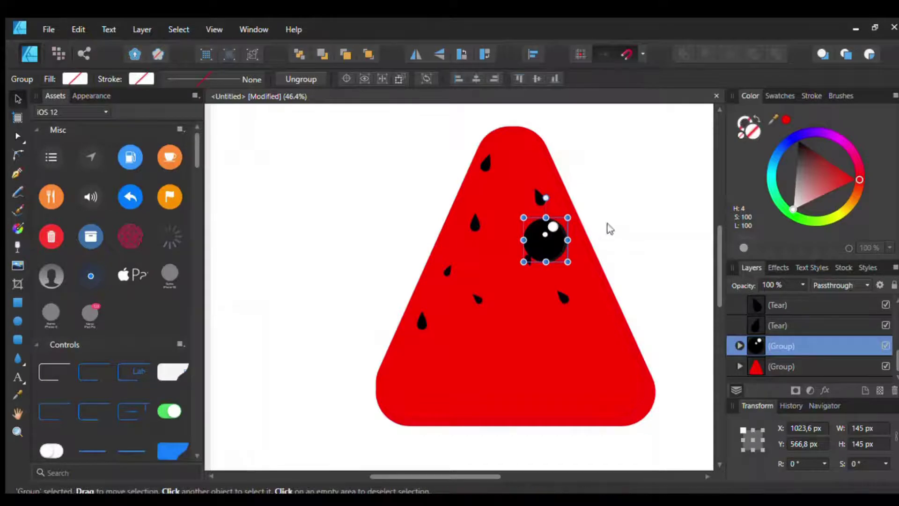
{"action": "left_click", "coordinate": [608, 227]}
{"action": "left_click", "coordinate": [543, 242]}
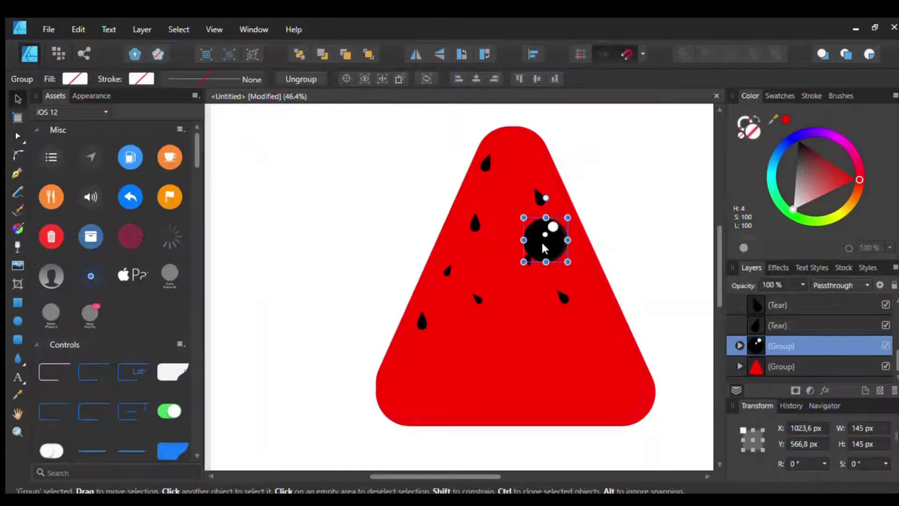
Duplicate the eye to the left and move the seed-drop up above it.
{"action": "left_click_drag", "start_coordinate": [541, 240], "coordinate": [472, 240]}
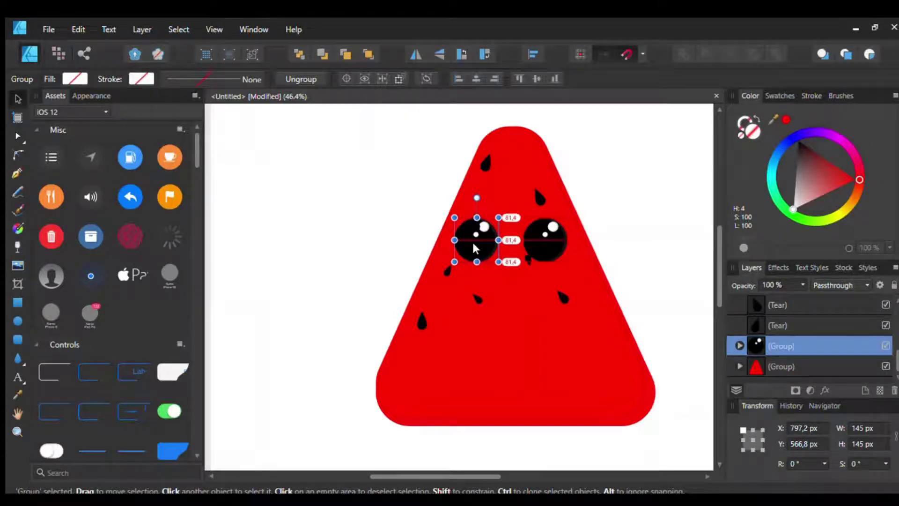
{"action": "left_click_drag", "start_coordinate": [472, 240], "coordinate": [472, 240]}
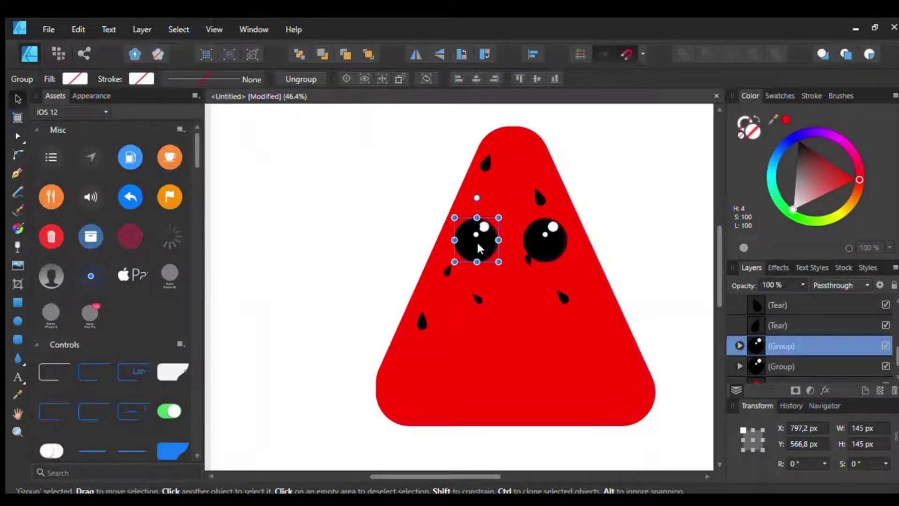
{"action": "left_click", "coordinate": [592, 225]}
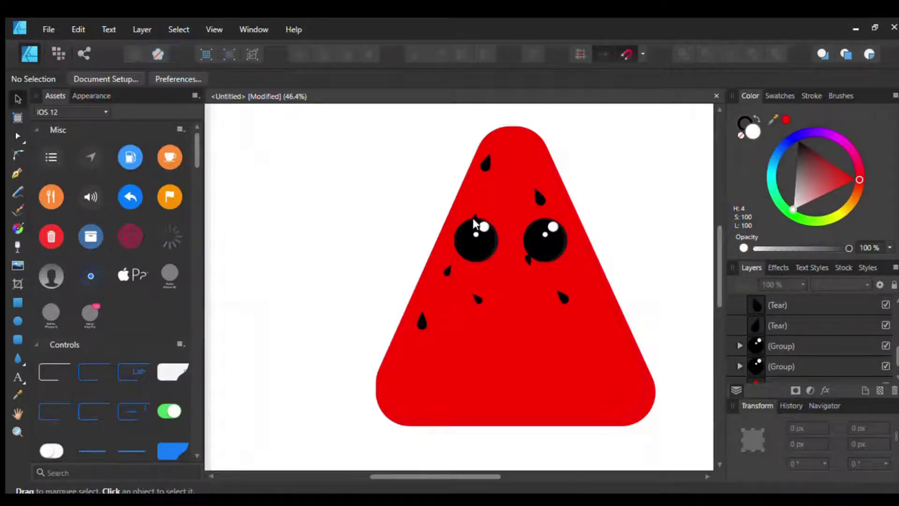
{"action": "left_click_drag", "start_coordinate": [475, 223], "coordinate": [474, 203]}
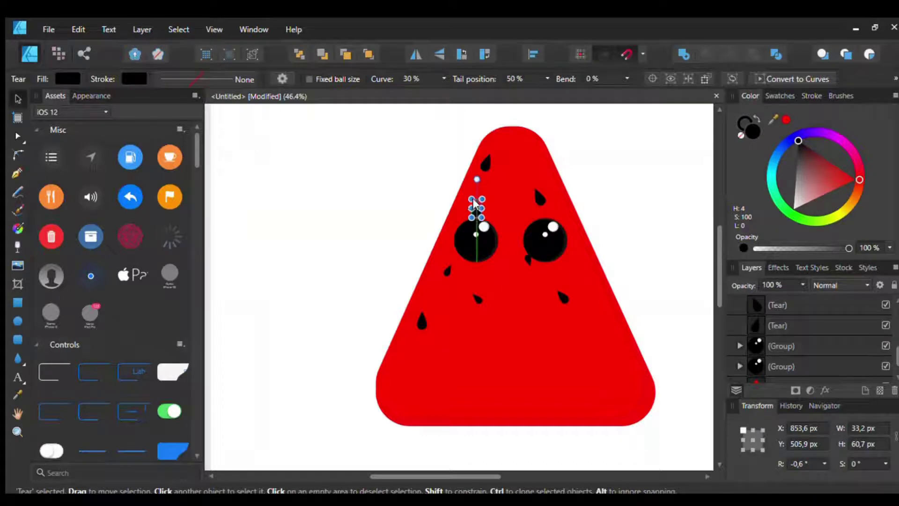
{"action": "left_click", "coordinate": [501, 202]}
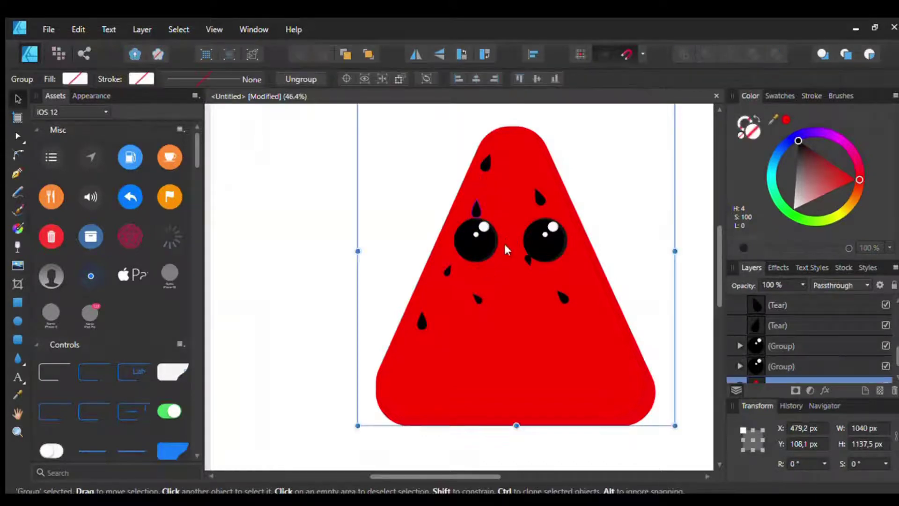
{"action": "double_click", "coordinate": [474, 297]}
{"action": "left_click", "coordinate": [602, 231]}
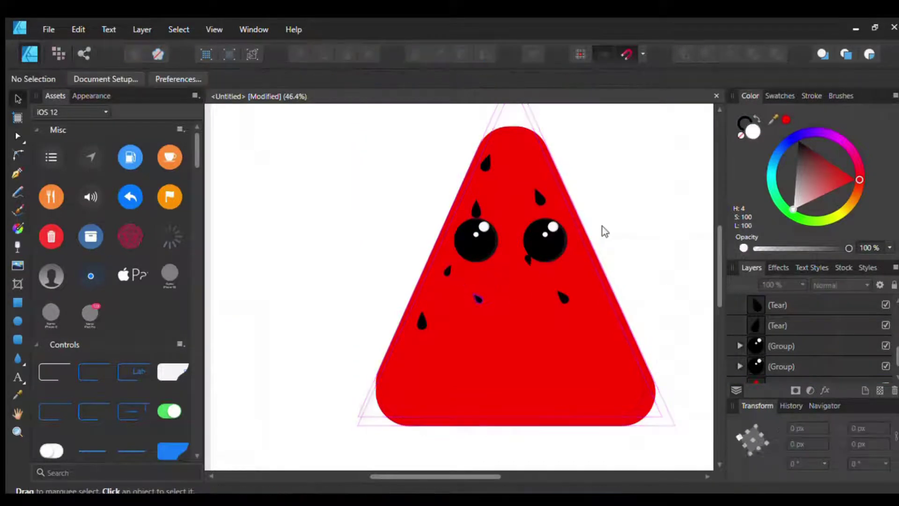
{"action": "scroll", "coordinate": [606, 248], "scroll_direction": "up", "scroll_amount": 1}
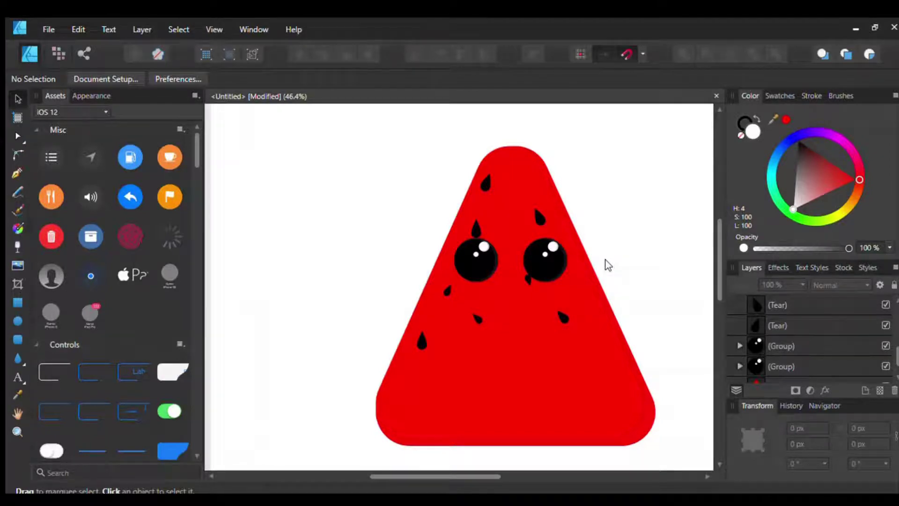
Draw a straight Pen line below and between the eyes as the mouth.
{"action": "left_click", "coordinate": [16, 173]}
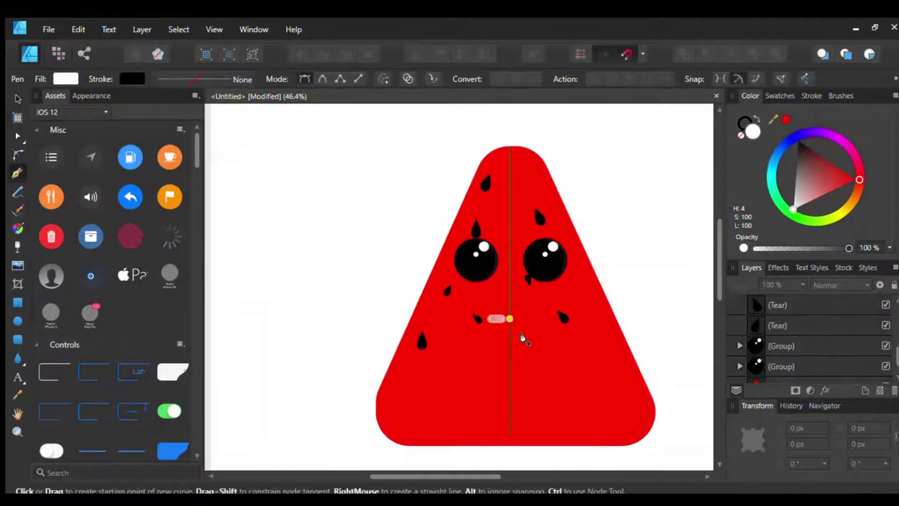
{"action": "left_click_drag", "start_coordinate": [493, 327], "coordinate": [502, 320]}
{"action": "left_click", "coordinate": [523, 301]}
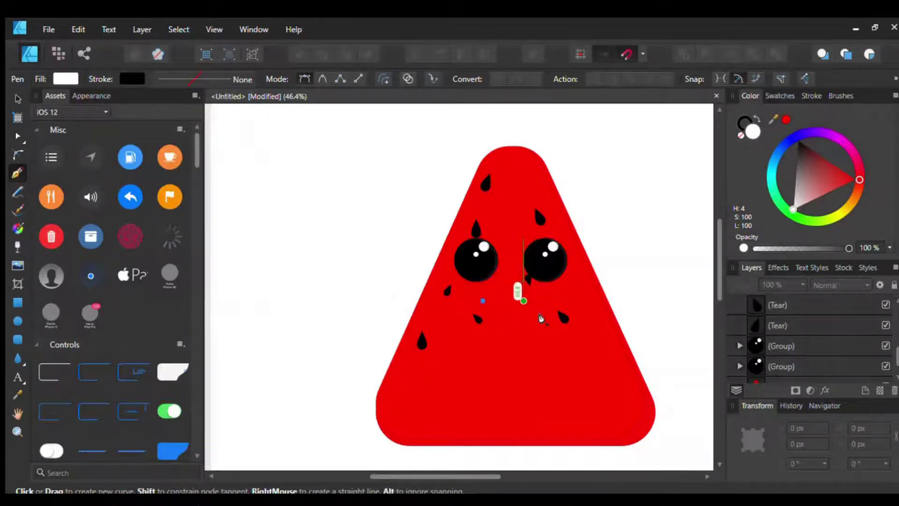
{"action": "key", "text": "ctrl+z"}
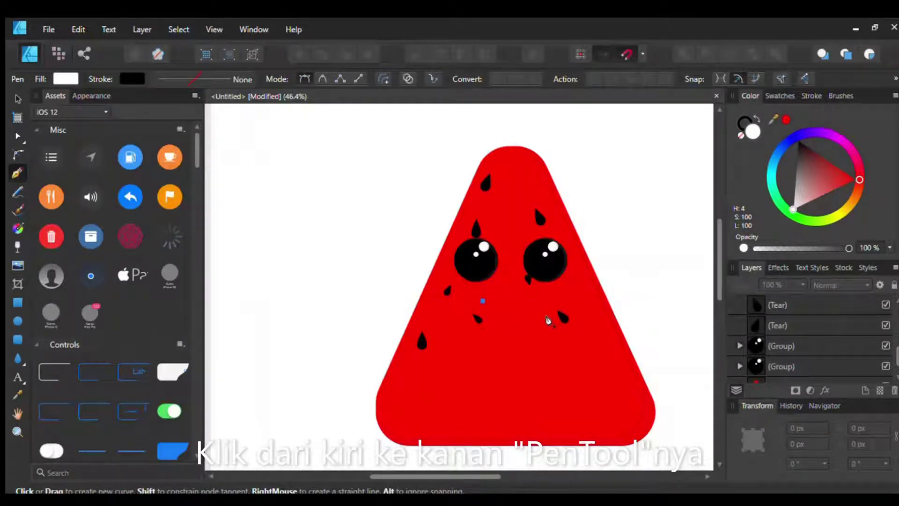
{"action": "left_click", "coordinate": [533, 301]}
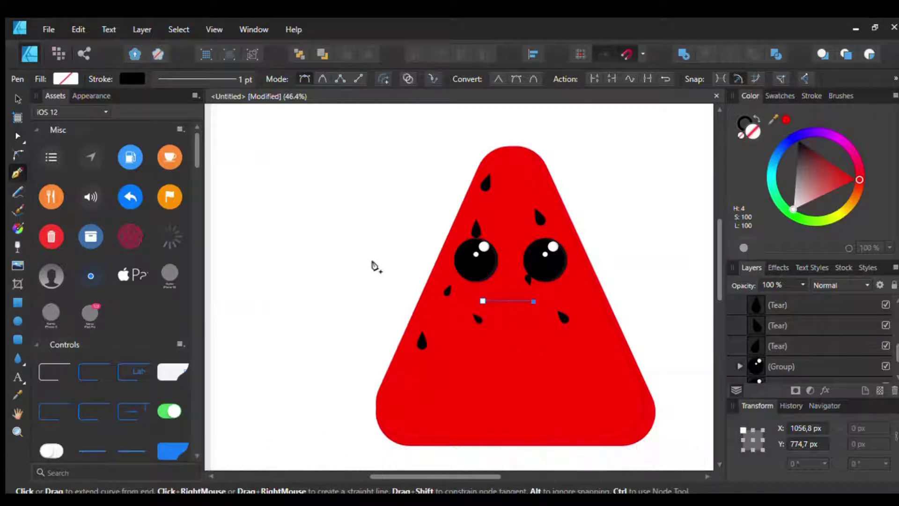
{"action": "left_click", "coordinate": [18, 99]}
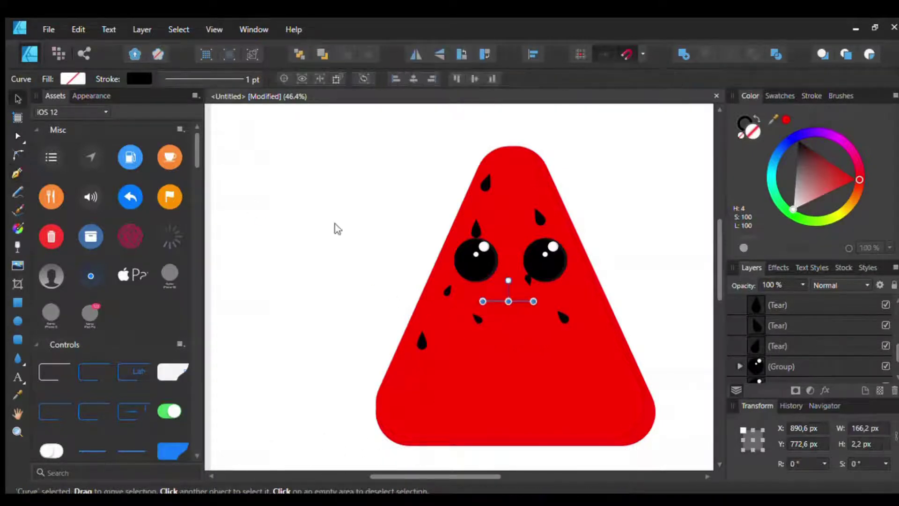
{"action": "left_click", "coordinate": [365, 228]}
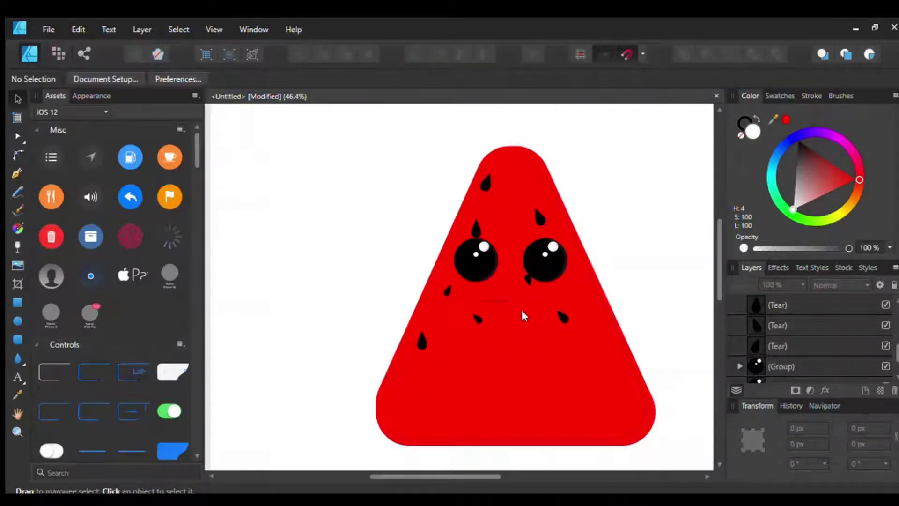
{"action": "scroll", "coordinate": [526, 314], "scroll_direction": "up", "scroll_amount": 2}
{"action": "scroll", "coordinate": [533, 332], "scroll_direction": "up", "scroll_amount": 2}
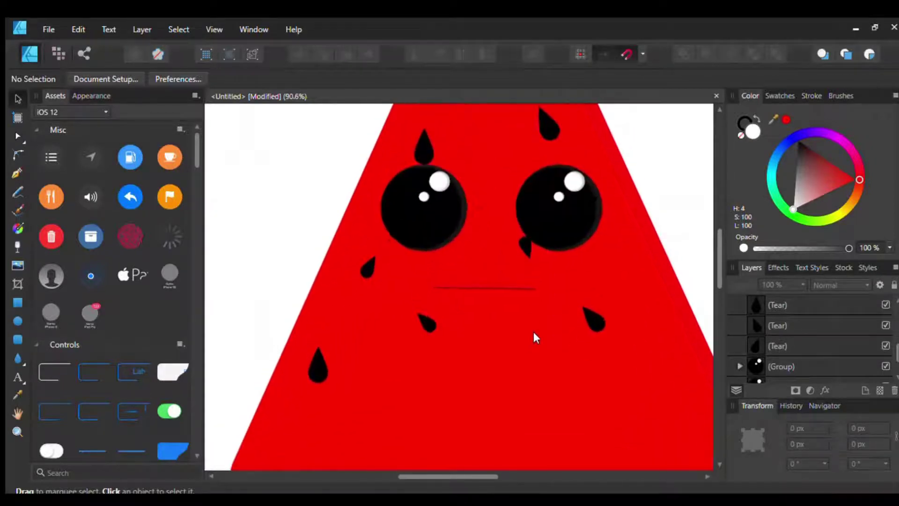
{"action": "left_click_drag", "start_coordinate": [492, 475], "coordinate": [517, 476]}
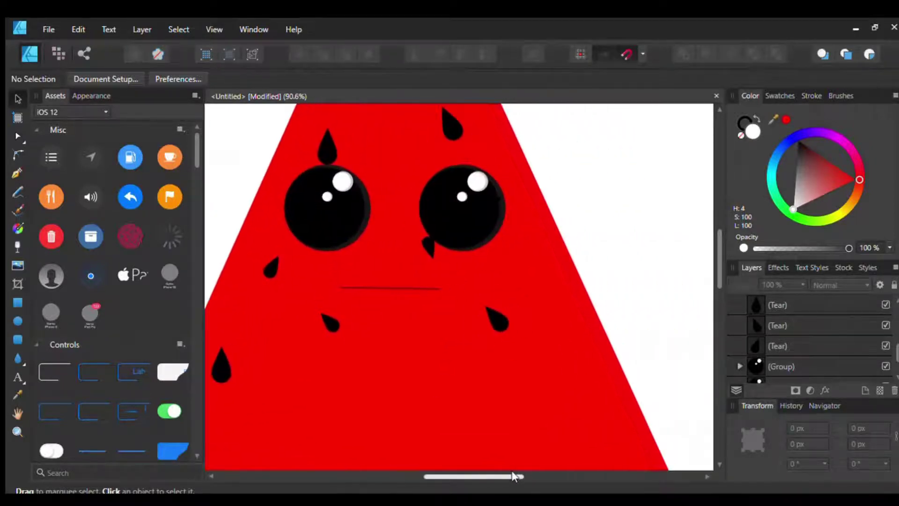
{"action": "left_click", "coordinate": [409, 288]}
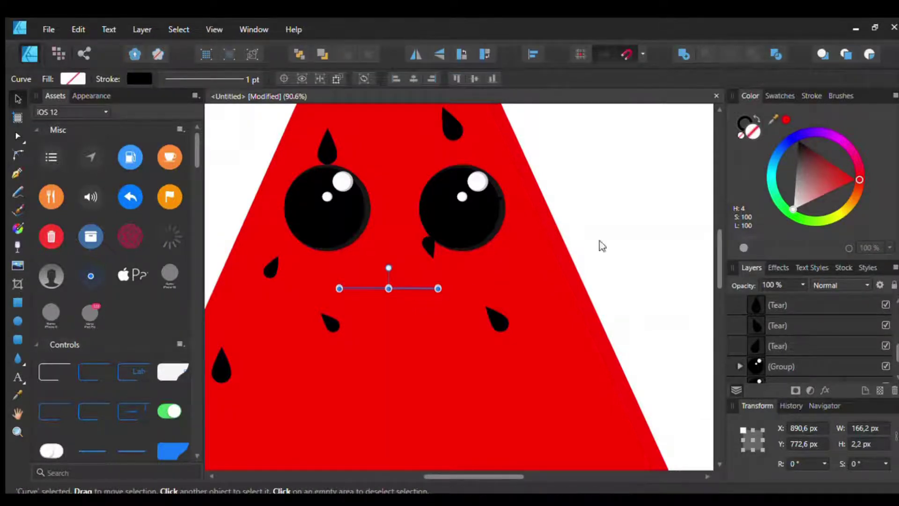
Thicken the mouth line's stroke width so it reads as a bold black line.
{"action": "left_click", "coordinate": [807, 95]}
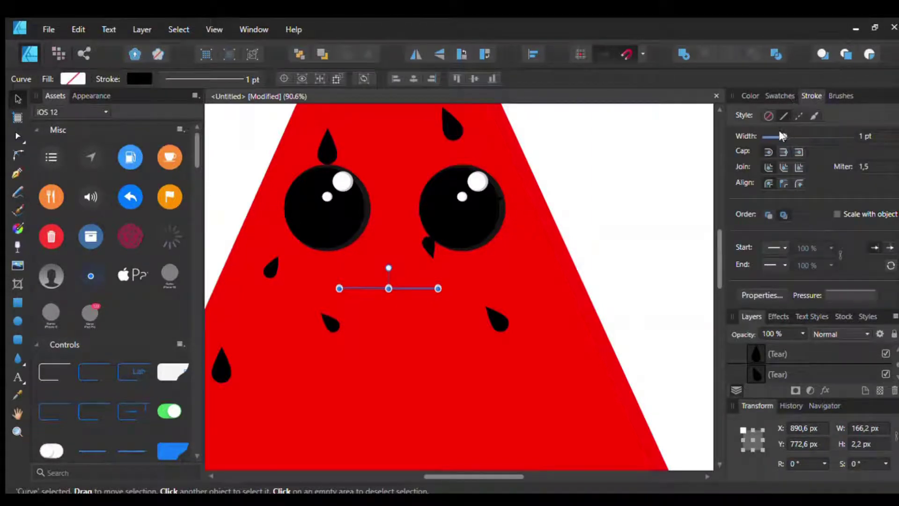
{"action": "left_click_drag", "start_coordinate": [781, 136], "coordinate": [803, 133]}
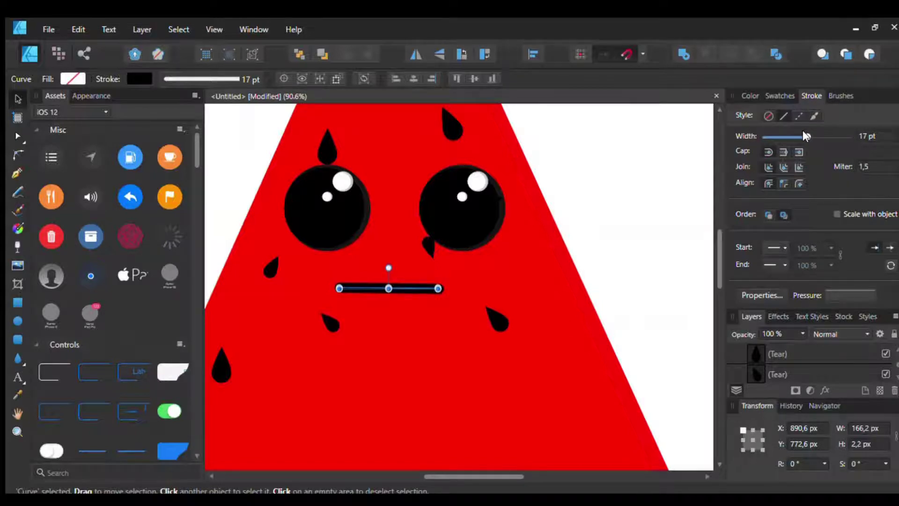
{"action": "left_click", "coordinate": [608, 235]}
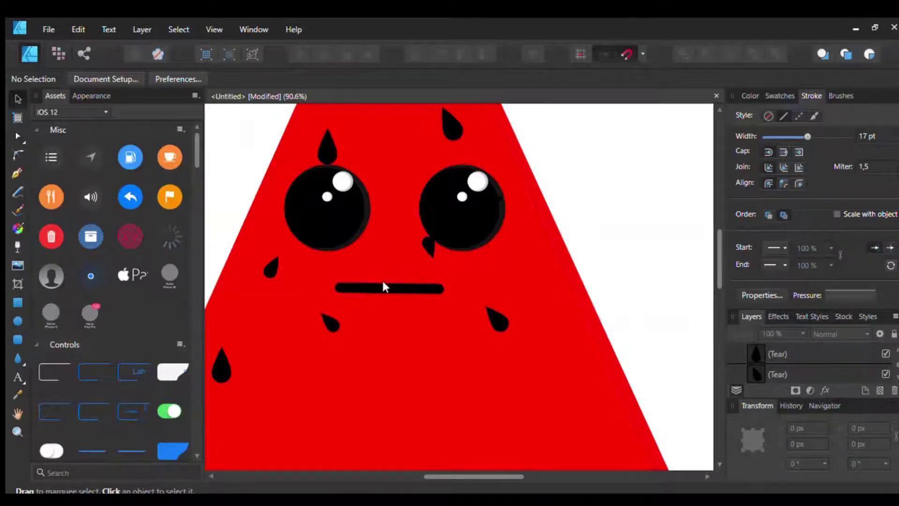
Drag the mouth line's middle into a downturned frown and nudge it lower.
{"action": "left_click", "coordinate": [17, 137]}
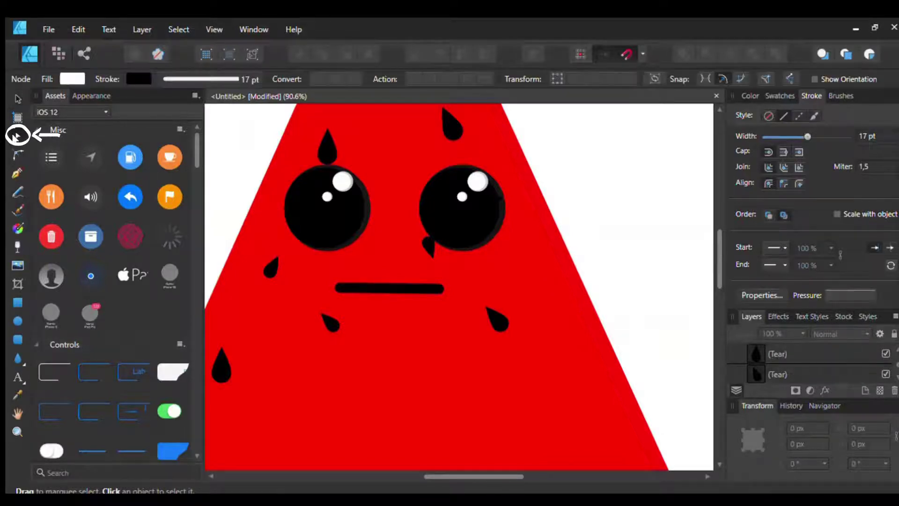
{"action": "left_click", "coordinate": [397, 301]}
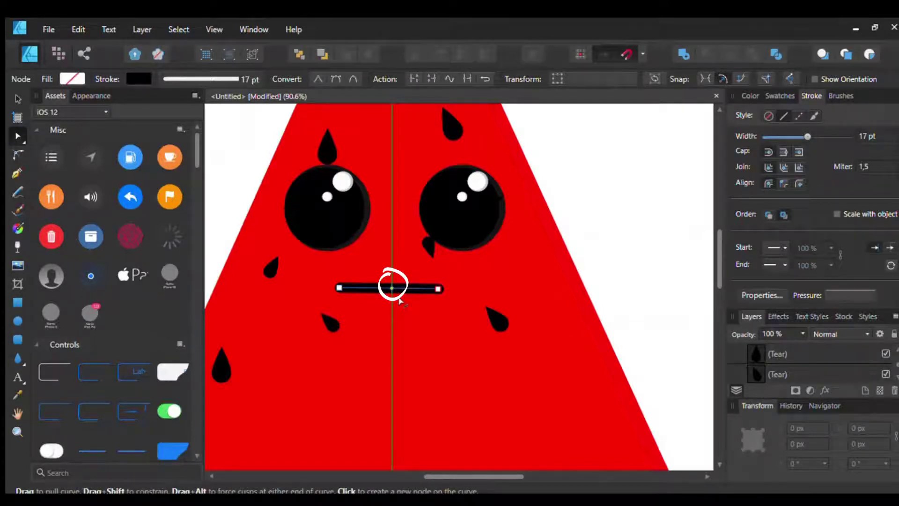
{"action": "left_click_drag", "start_coordinate": [399, 300], "coordinate": [400, 286]}
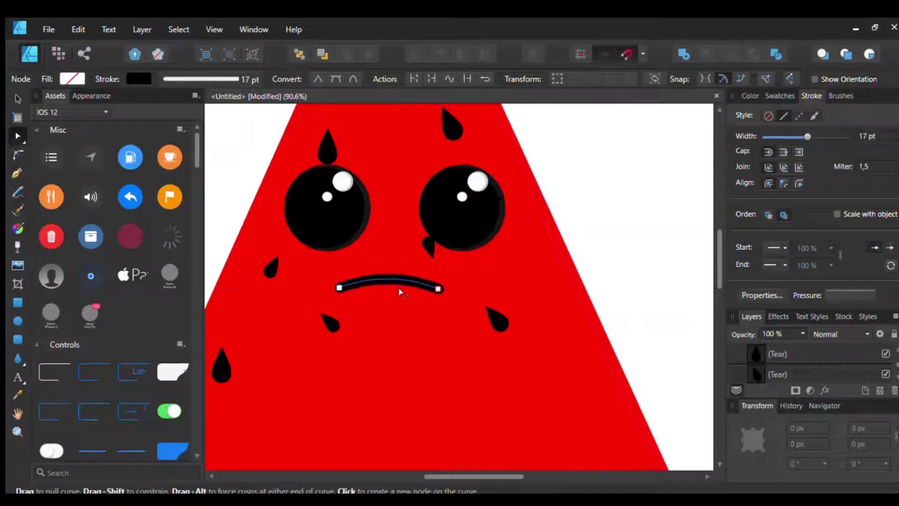
{"action": "left_click", "coordinate": [17, 99]}
{"action": "left_click_drag", "start_coordinate": [393, 273], "coordinate": [401, 287]}
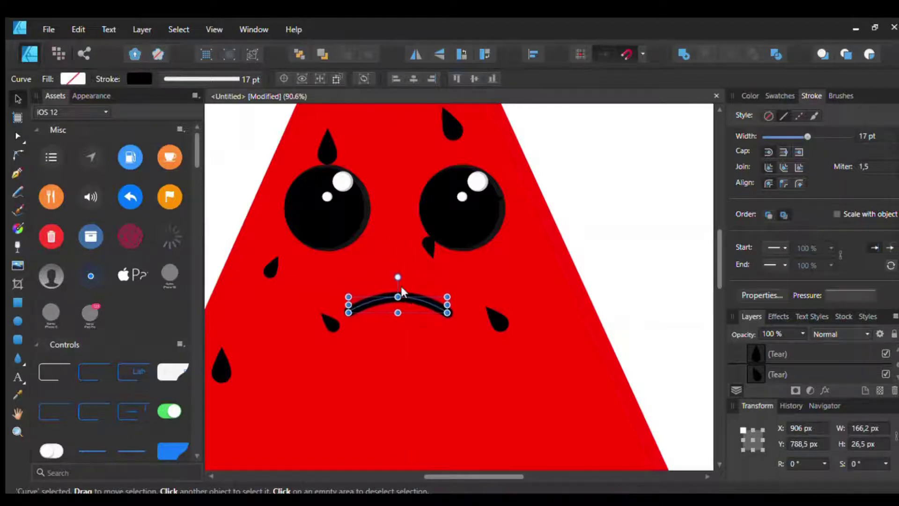
{"action": "left_click", "coordinate": [547, 244]}
{"action": "scroll", "coordinate": [551, 241], "scroll_direction": "down", "scroll_amount": 3}
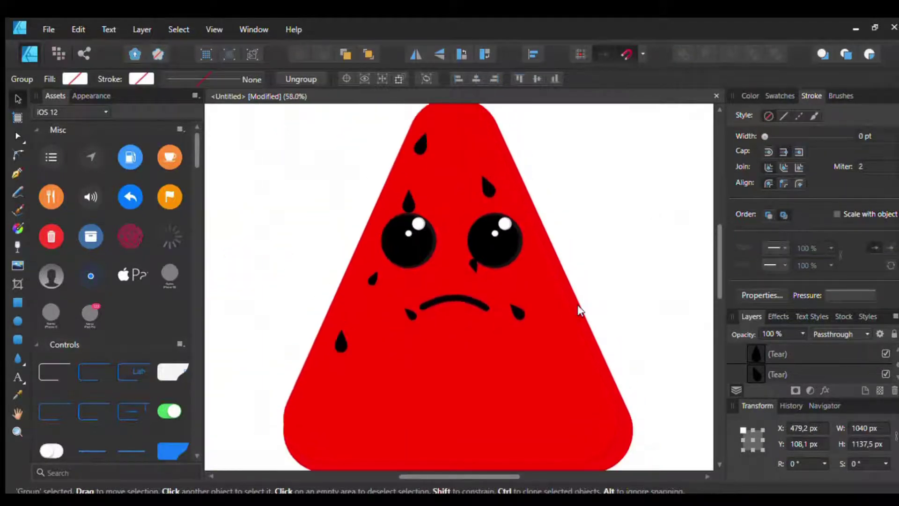
{"action": "scroll", "coordinate": [581, 263], "scroll_direction": "down", "scroll_amount": 1}
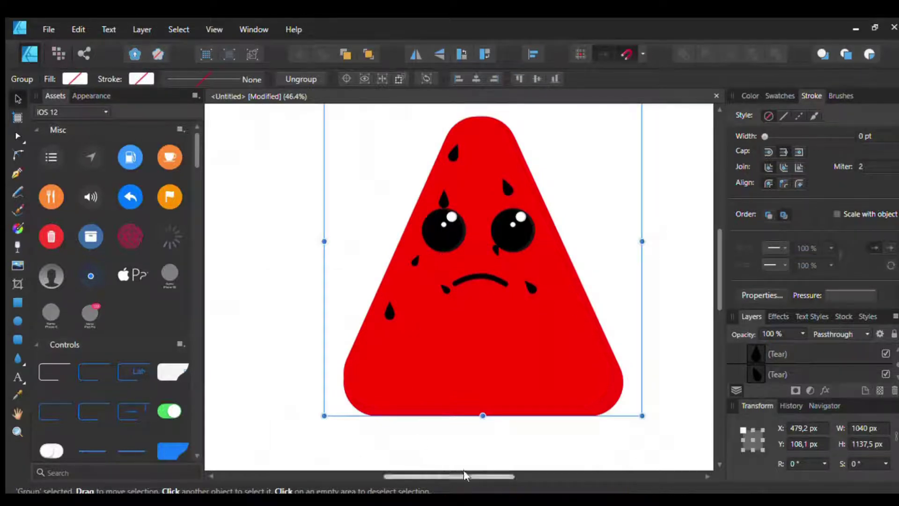
{"action": "scroll", "coordinate": [512, 294], "scroll_direction": "right", "scroll_amount": 2}
Draw a 270° pie shape left of the slice with a 0 pt stroke and solid black fill.
{"action": "scroll", "coordinate": [512, 294], "scroll_direction": "down", "scroll_amount": 2}
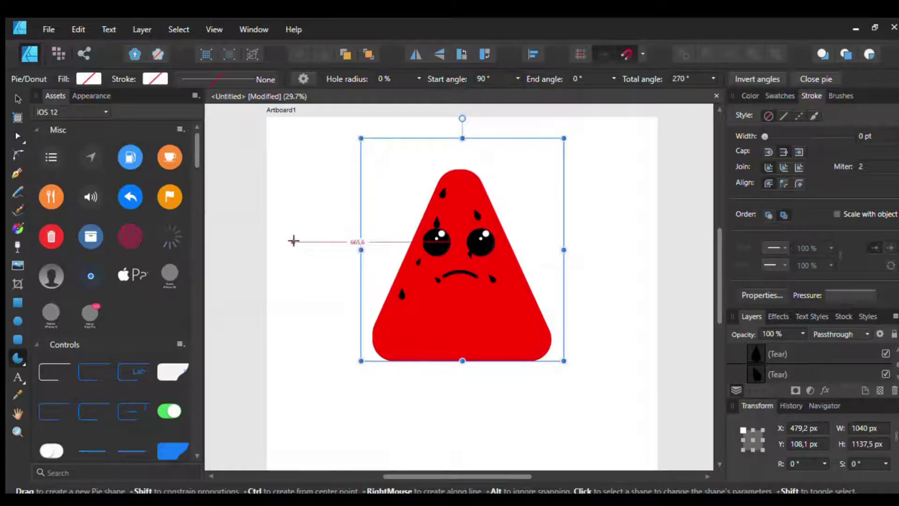
{"action": "left_click_drag", "start_coordinate": [294, 228], "coordinate": [423, 390]}
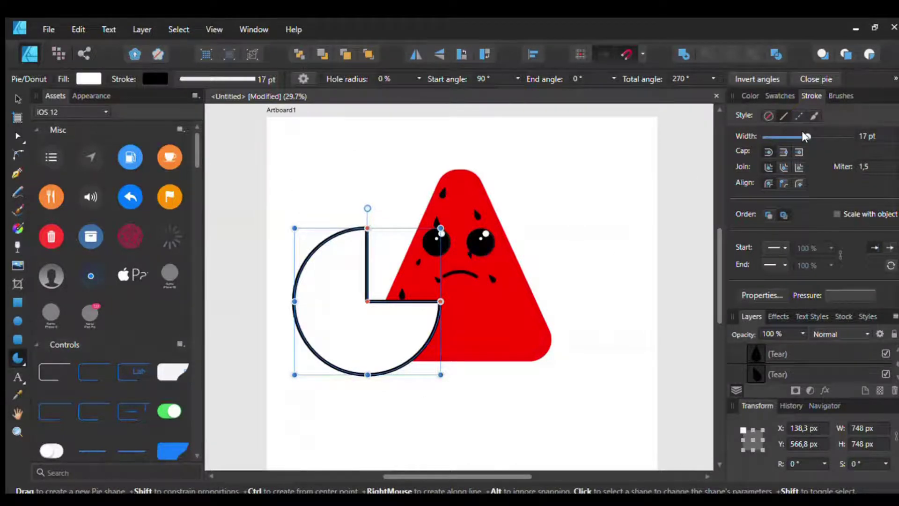
{"action": "left_click_drag", "start_coordinate": [806, 136], "coordinate": [745, 136]}
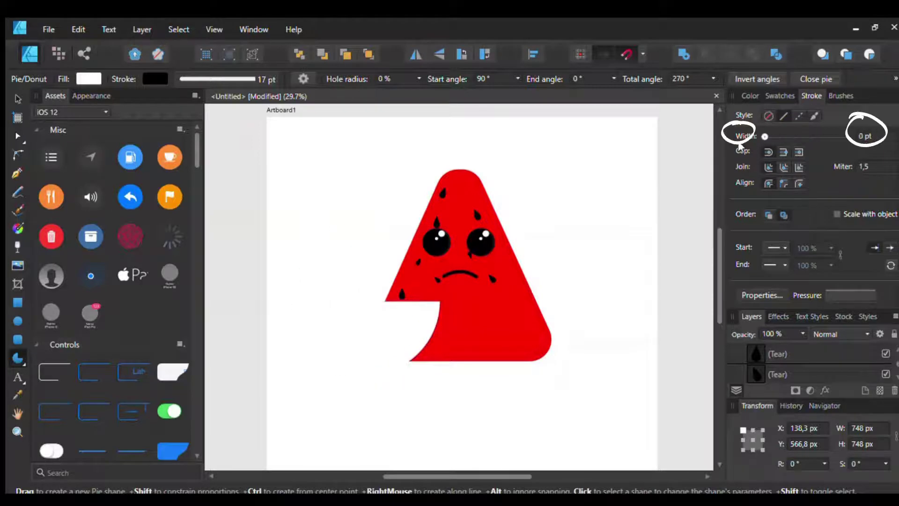
{"action": "left_click", "coordinate": [749, 95]}
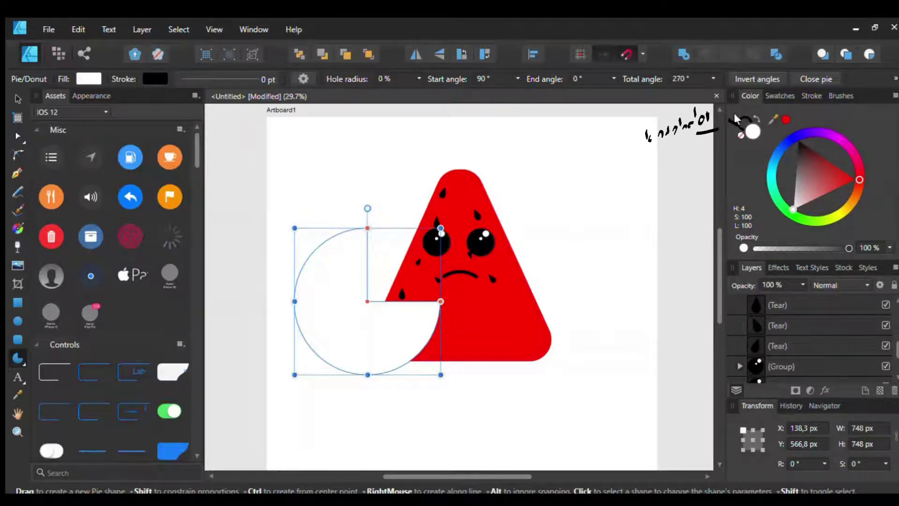
{"action": "left_click", "coordinate": [733, 111]}
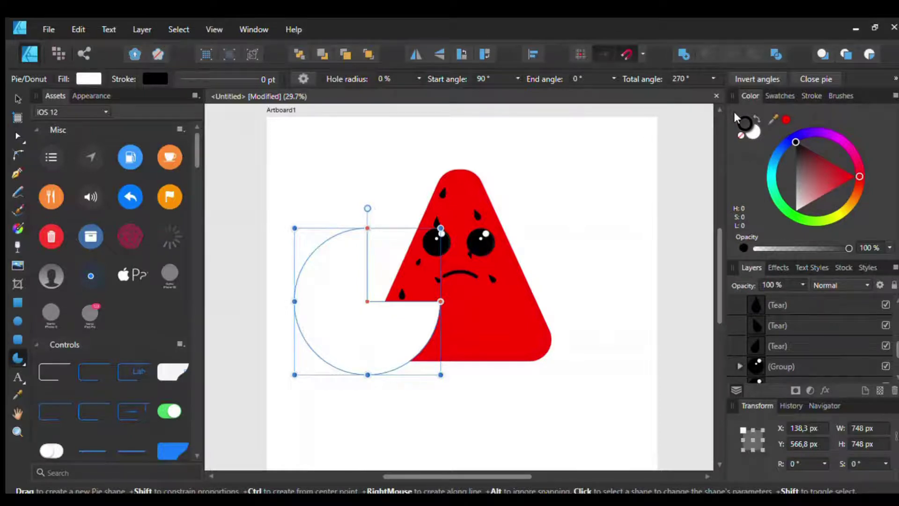
{"action": "left_click", "coordinate": [752, 131]}
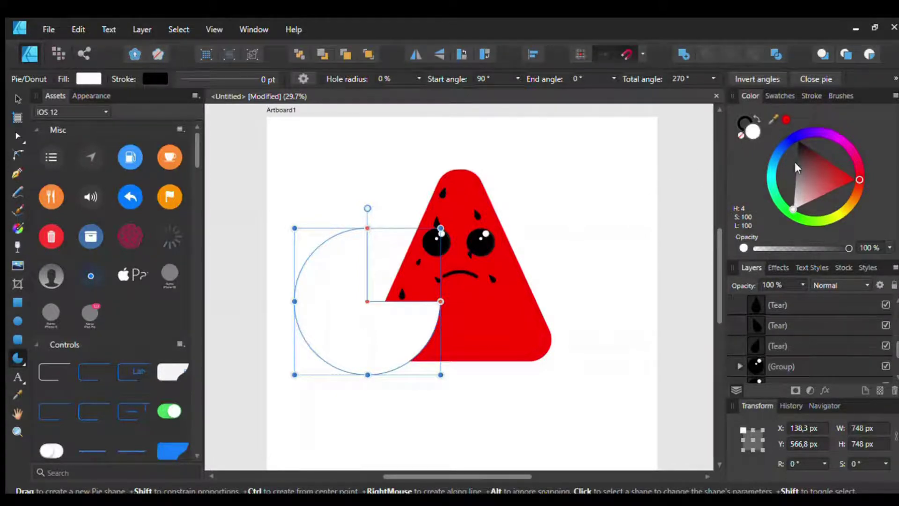
{"action": "left_click_drag", "start_coordinate": [795, 162], "coordinate": [796, 132]}
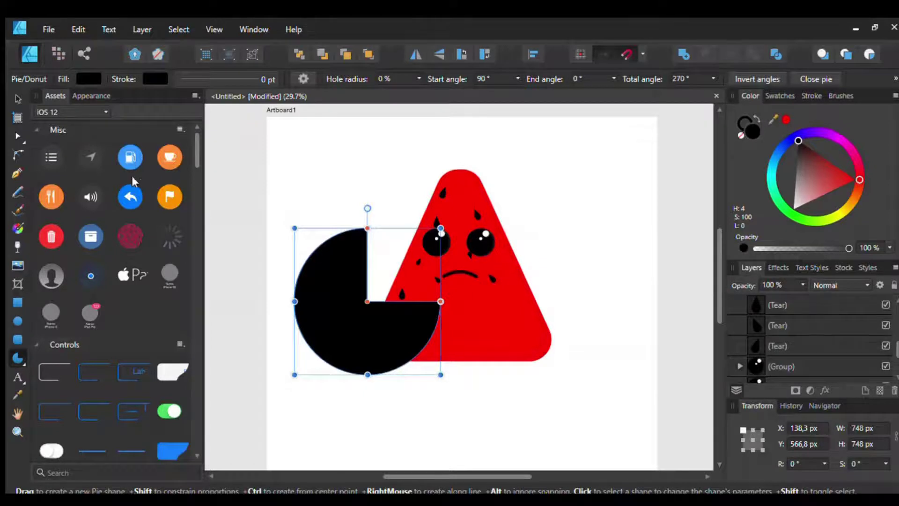
{"action": "left_click", "coordinate": [15, 99]}
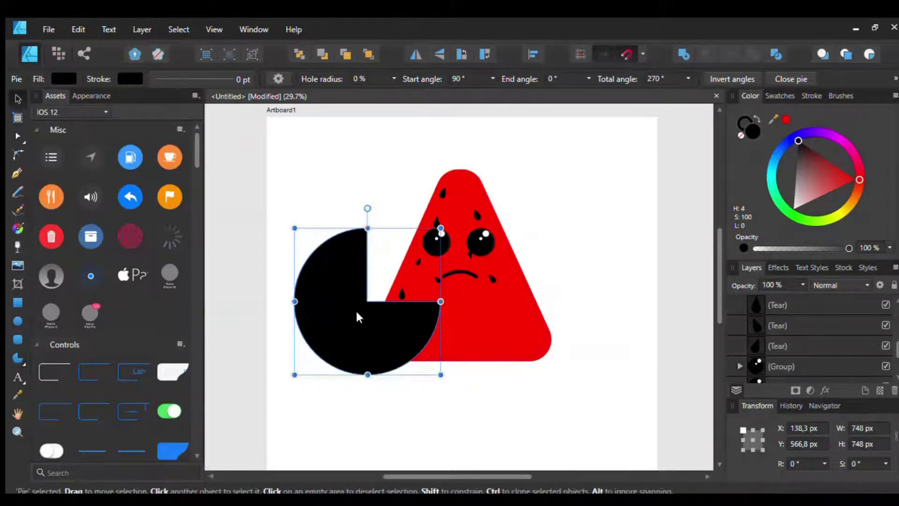
Move the black pie onto the watermelon slice and enlarge it over the slice.
{"action": "left_click_drag", "start_coordinate": [345, 312], "coordinate": [415, 335]}
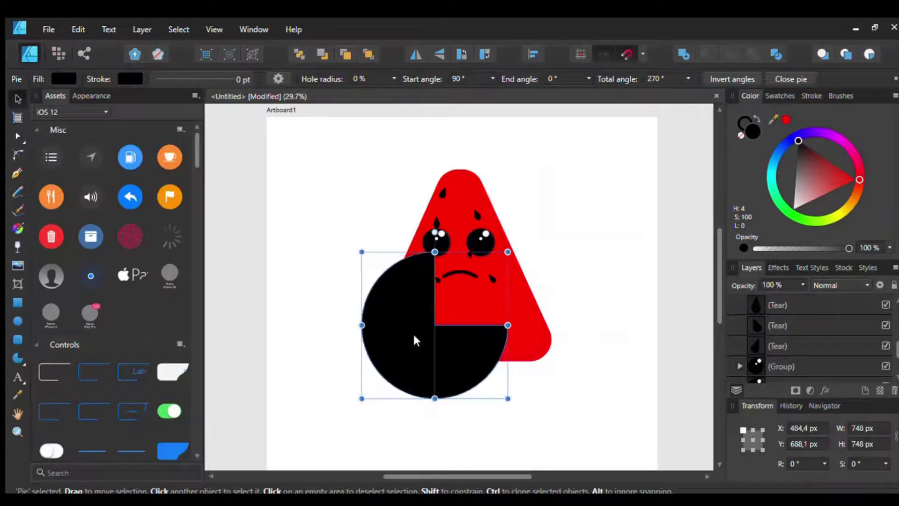
{"action": "left_click_drag", "start_coordinate": [415, 335], "coordinate": [413, 336]}
{"action": "left_click_drag", "start_coordinate": [508, 251], "coordinate": [521, 240]}
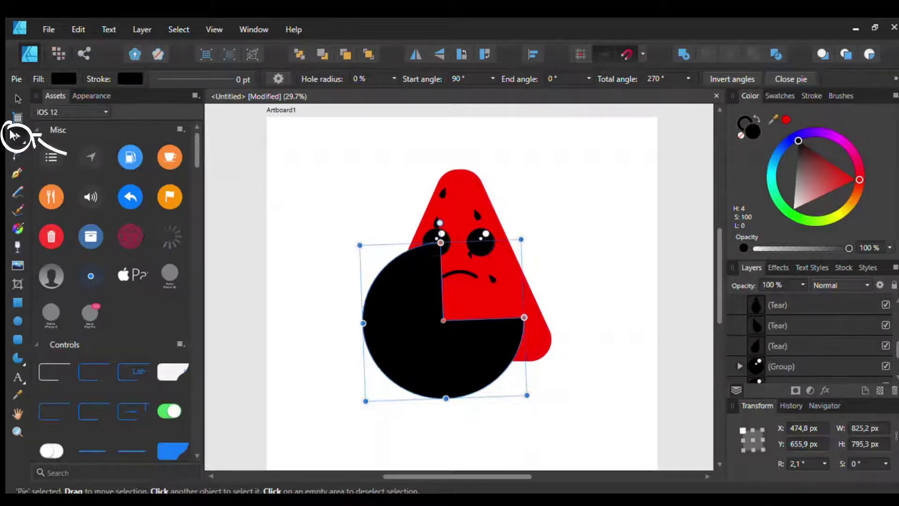
{"action": "scroll", "coordinate": [460, 274], "scroll_direction": "up", "scroll_amount": 1}
{"action": "scroll", "coordinate": [460, 271], "scroll_direction": "up", "scroll_amount": 3}
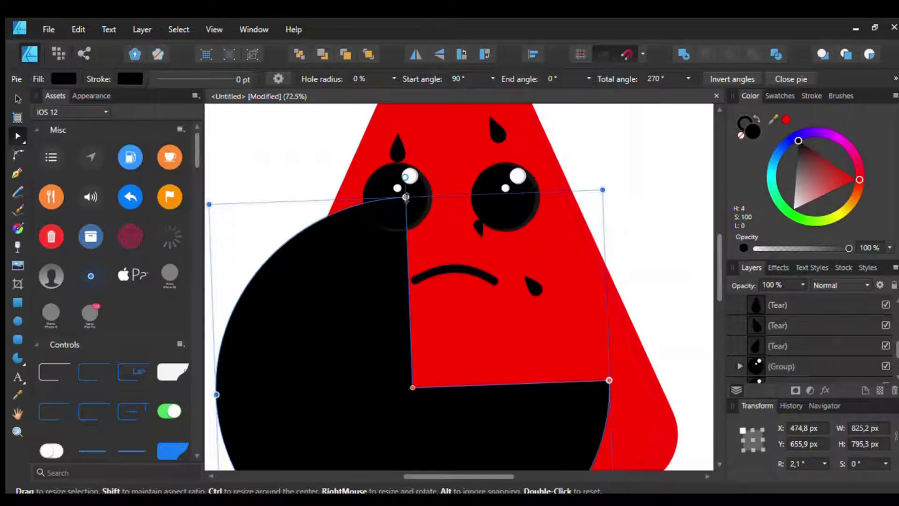
Sweep the pie into a 180° half circle, rotate it level and place it at the slice's bottom.
{"action": "left_click", "coordinate": [407, 197]}
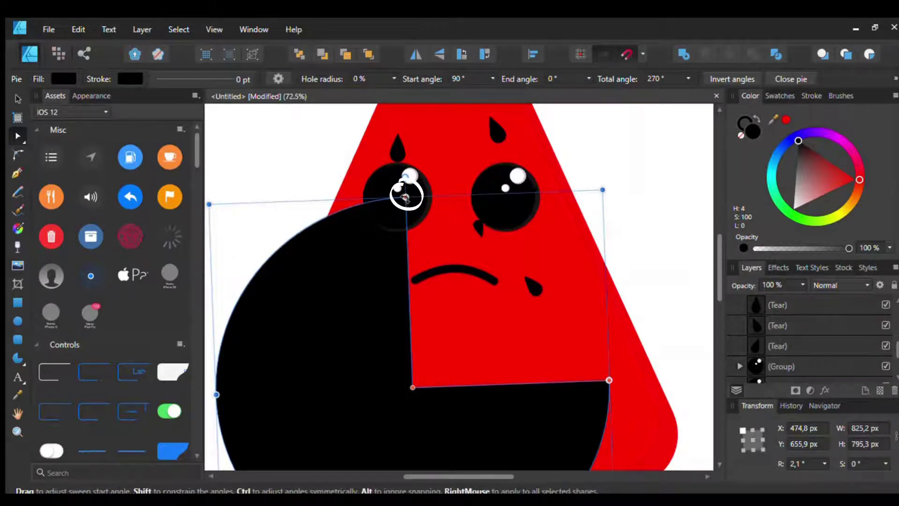
{"action": "scroll", "coordinate": [407, 197], "scroll_direction": "down", "scroll_amount": 3}
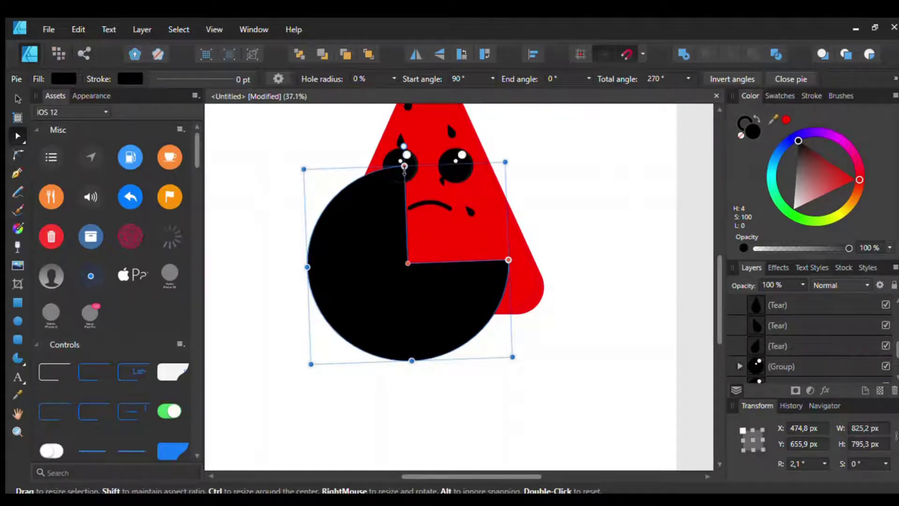
{"action": "mouse_move", "coordinate": [404, 167]}
{"action": "left_mouse_down"}
{"action": "mouse_move", "coordinate": [372, 175]}
{"action": "mouse_move", "coordinate": [327, 262]}
{"action": "left_mouse_up"}
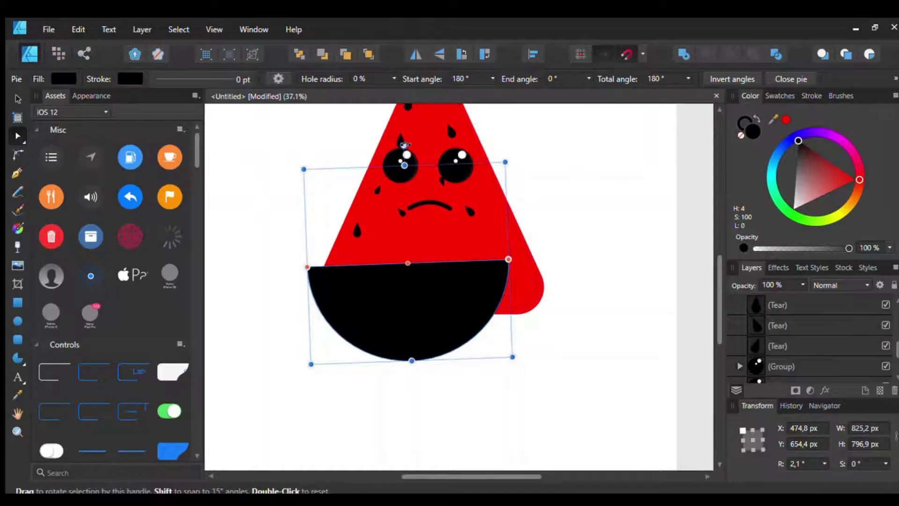
{"action": "left_click_drag", "start_coordinate": [405, 144], "coordinate": [407, 146]}
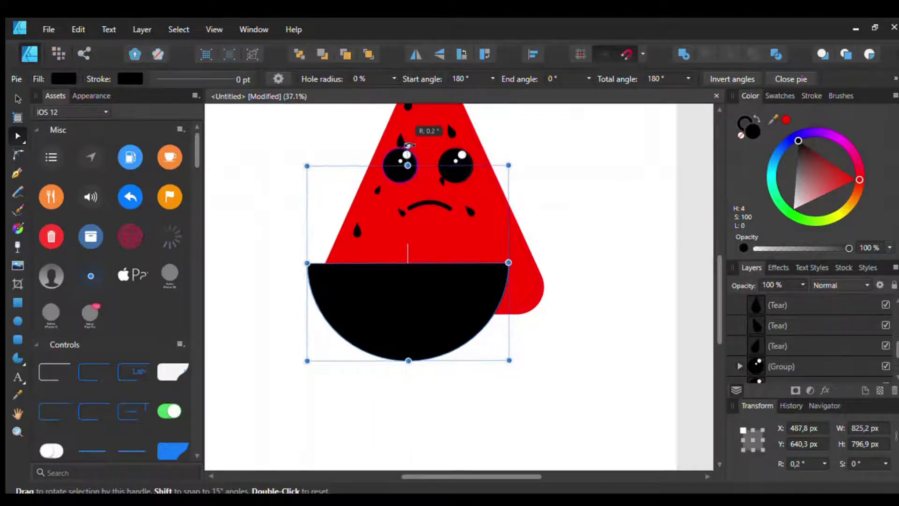
{"action": "left_click_drag", "start_coordinate": [407, 145], "coordinate": [411, 145]}
{"action": "left_click_drag", "start_coordinate": [456, 275], "coordinate": [457, 276]}
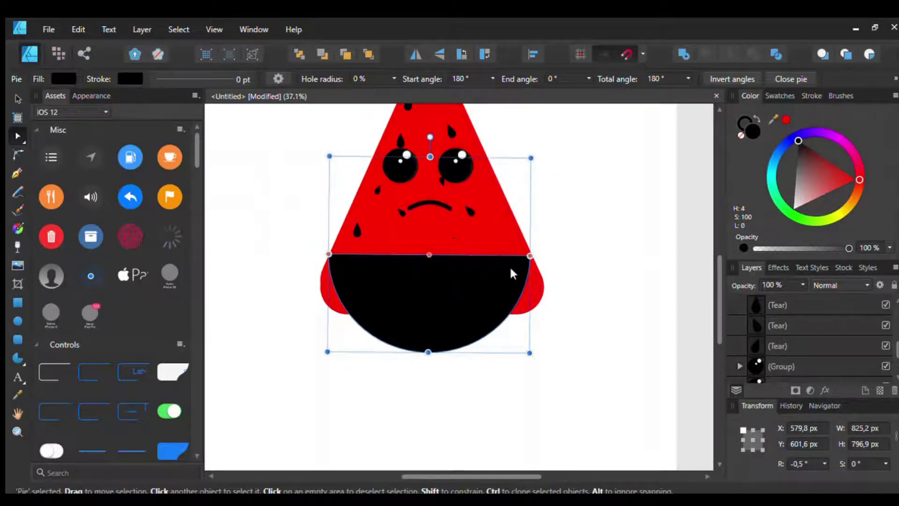
Widen the black rind on both the right and left sides, then deselect to check it.
{"action": "left_click", "coordinate": [16, 99]}
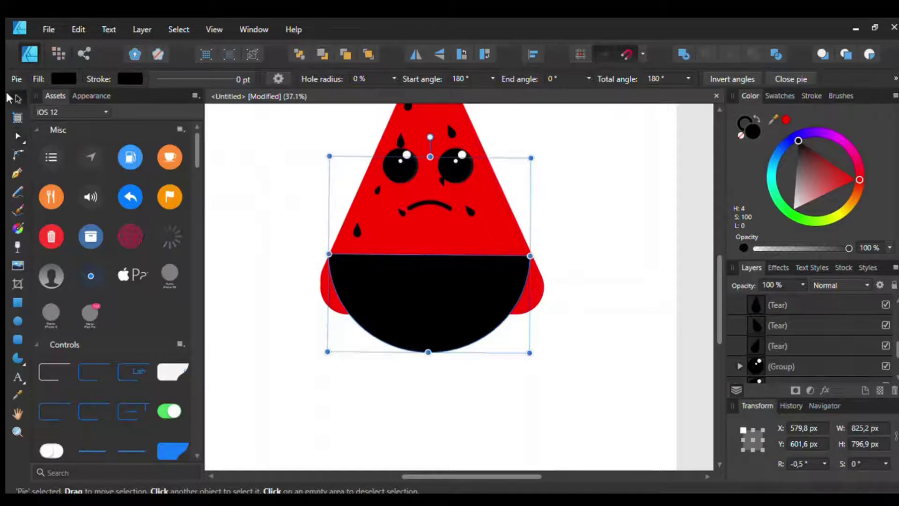
{"action": "left_click_drag", "start_coordinate": [530, 256], "coordinate": [555, 256]}
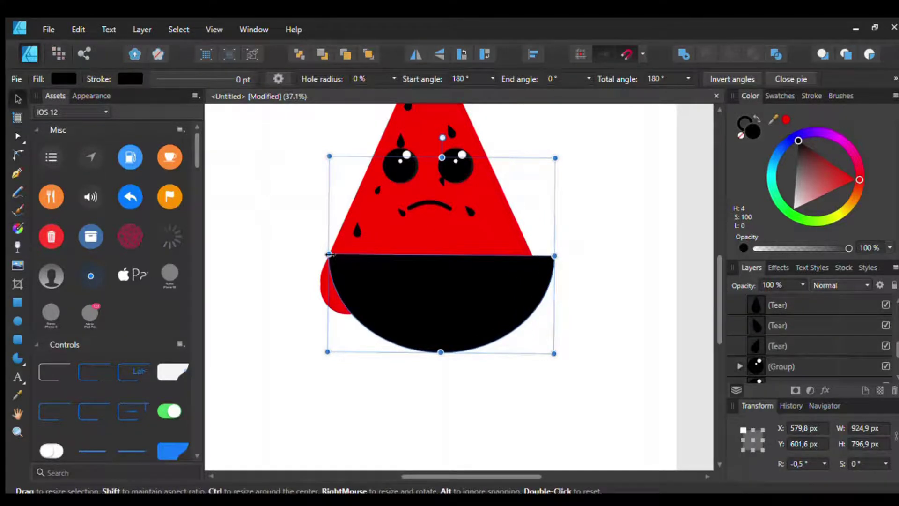
{"action": "left_click_drag", "start_coordinate": [330, 255], "coordinate": [303, 255]}
{"action": "left_click", "coordinate": [634, 287]}
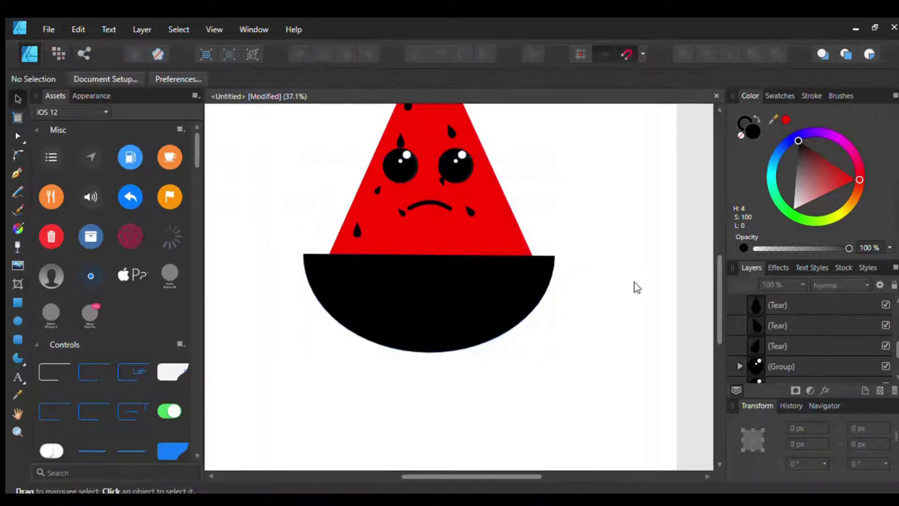
{"action": "scroll", "coordinate": [635, 287], "scroll_direction": "up", "scroll_amount": 2}
{"action": "scroll", "coordinate": [634, 287], "scroll_direction": "up", "scroll_amount": 1}
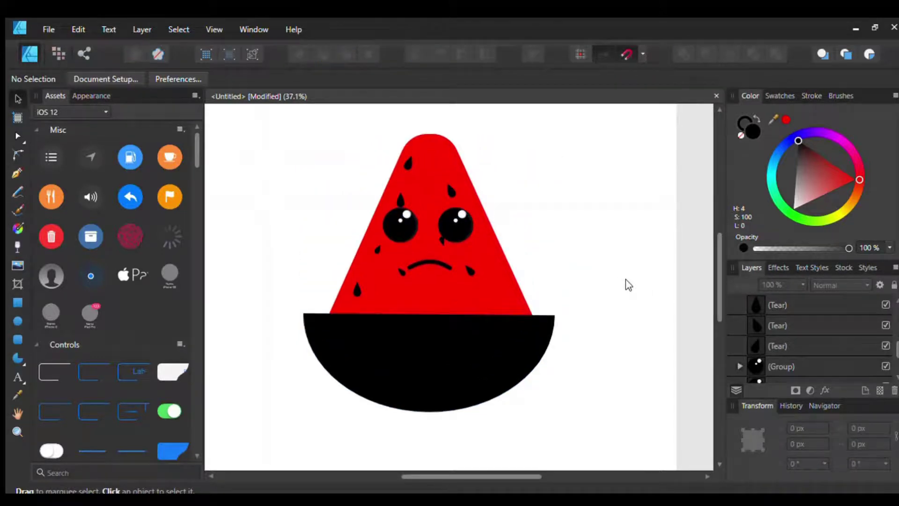
{"action": "scroll", "coordinate": [626, 281], "scroll_direction": "down", "scroll_amount": 1}
{"action": "scroll", "coordinate": [578, 273], "scroll_direction": "down", "scroll_amount": 1}
{"action": "scroll", "coordinate": [580, 291], "scroll_direction": "down", "scroll_amount": 3}
{"action": "scroll", "coordinate": [541, 305], "scroll_direction": "up", "scroll_amount": 2}
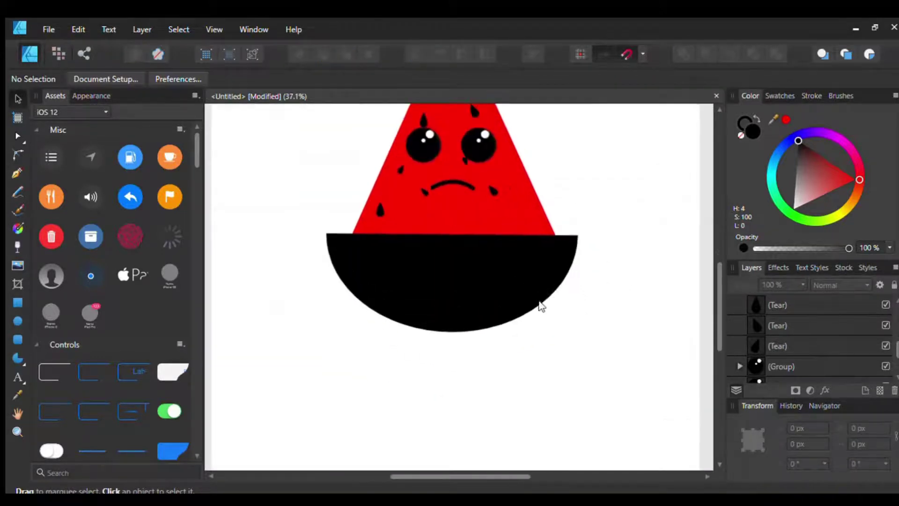
Narrow the half-circle slightly from both sides and nudge it down into place.
{"action": "left_click", "coordinate": [542, 307]}
{"action": "left_click_drag", "start_coordinate": [579, 236], "coordinate": [569, 235]}
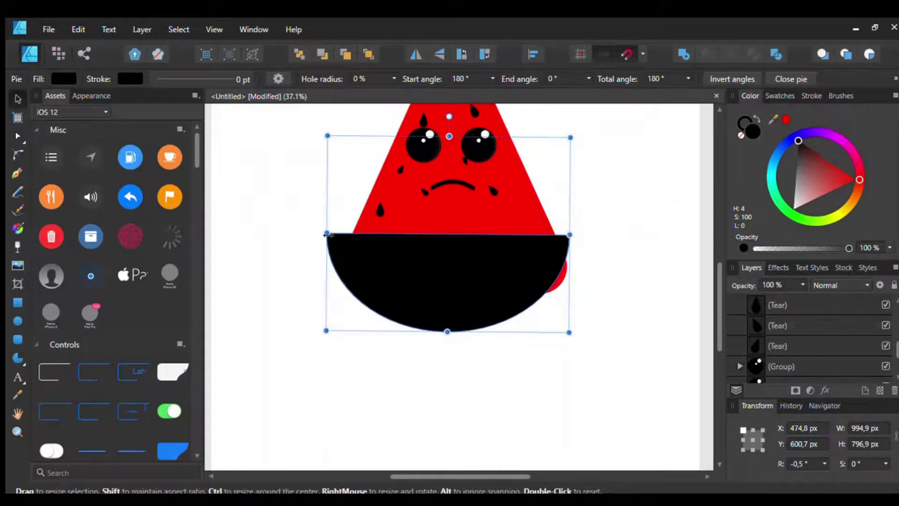
{"action": "left_click_drag", "start_coordinate": [327, 233], "coordinate": [344, 233]}
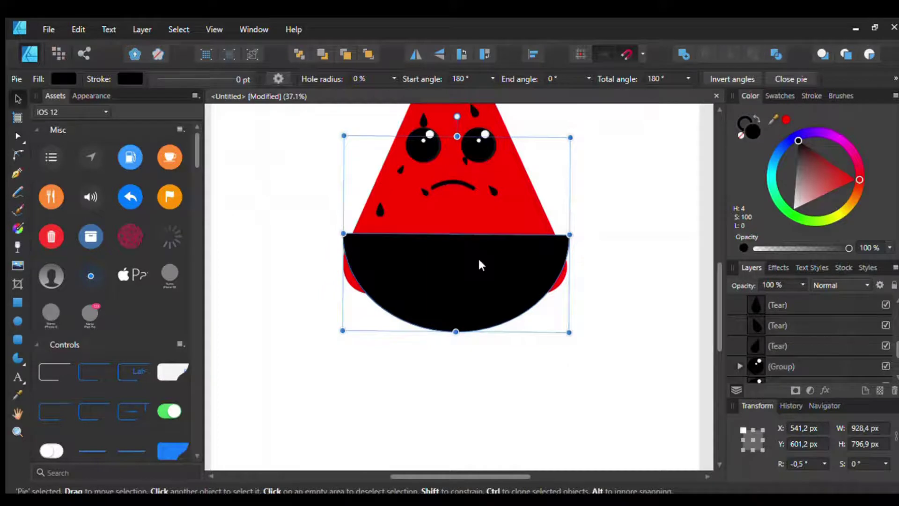
{"action": "left_click_drag", "start_coordinate": [480, 265], "coordinate": [481, 273]}
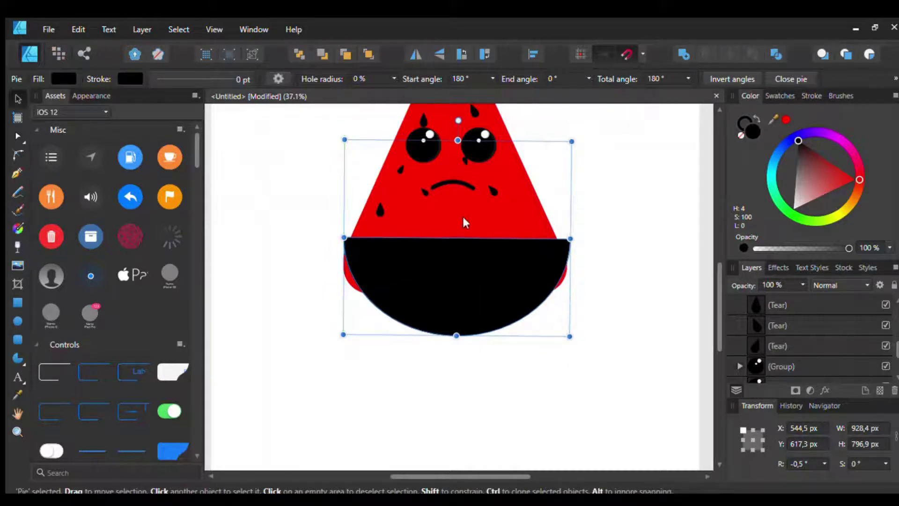
Rename the half-circle's Pie layer to Celana.
{"action": "scroll", "coordinate": [473, 253], "scroll_direction": "up", "scroll_amount": 2}
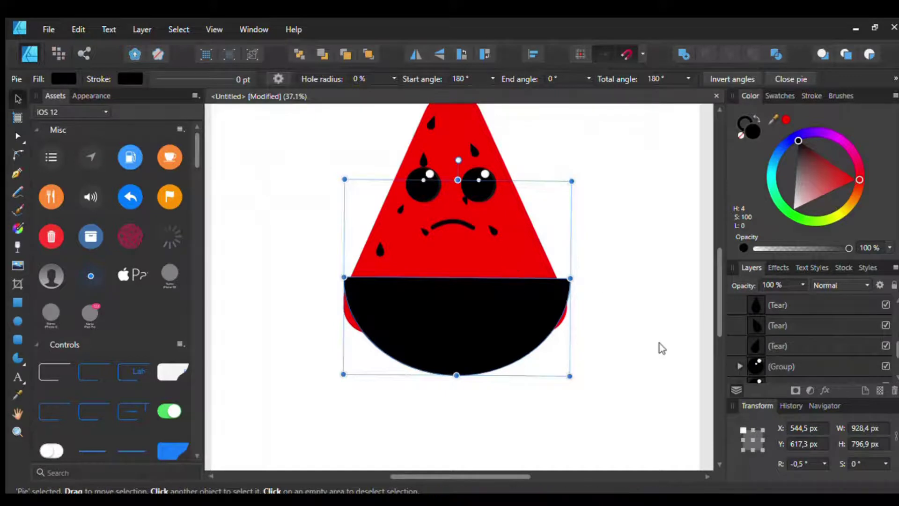
{"action": "scroll", "coordinate": [855, 340], "scroll_direction": "up", "scroll_amount": 3}
{"action": "scroll", "coordinate": [792, 323], "scroll_direction": "down", "scroll_amount": 3}
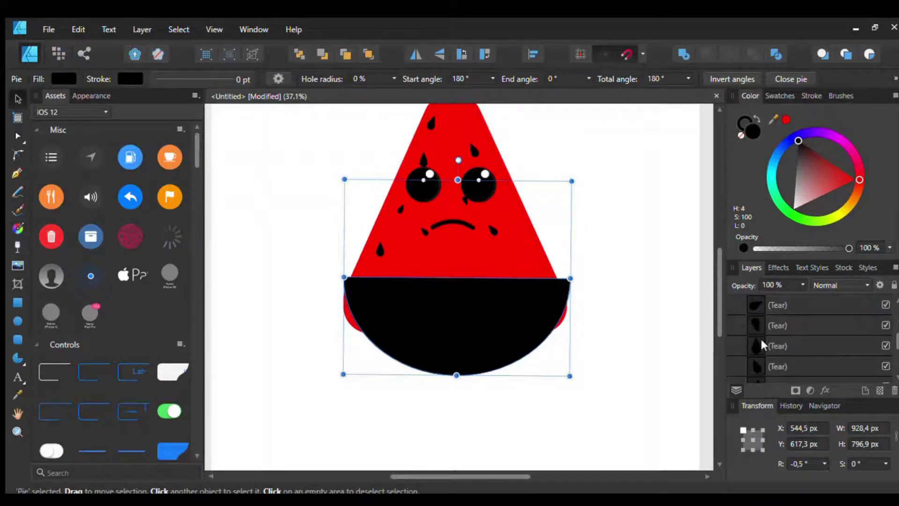
{"action": "scroll", "coordinate": [498, 291], "scroll_direction": "down", "scroll_amount": 1}
{"action": "scroll", "coordinate": [824, 328], "scroll_direction": "down", "scroll_amount": 3}
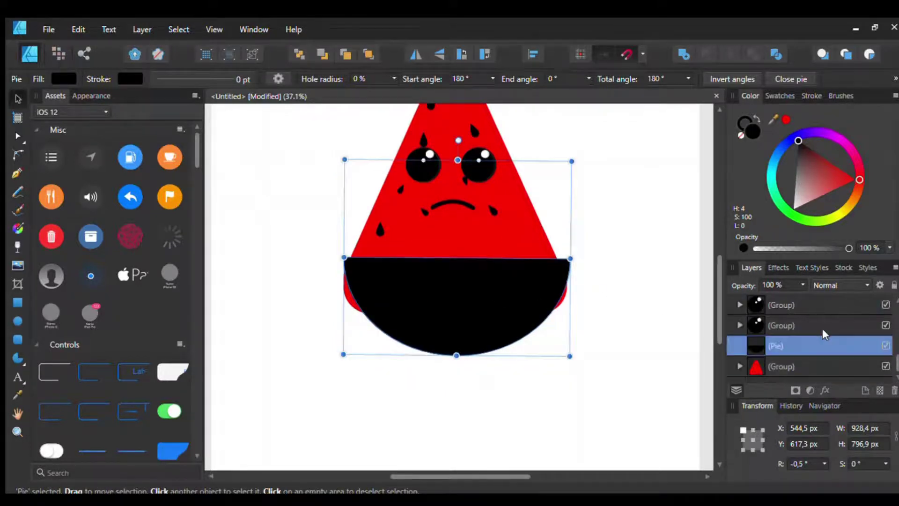
{"action": "double_click", "coordinate": [791, 346]}
{"action": "type", "text": "Celana"}
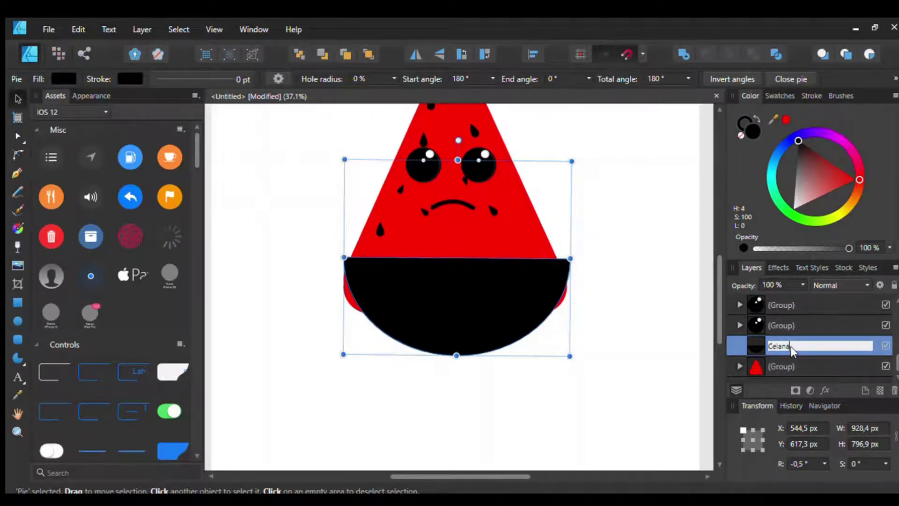
{"action": "key", "text": "Return"}
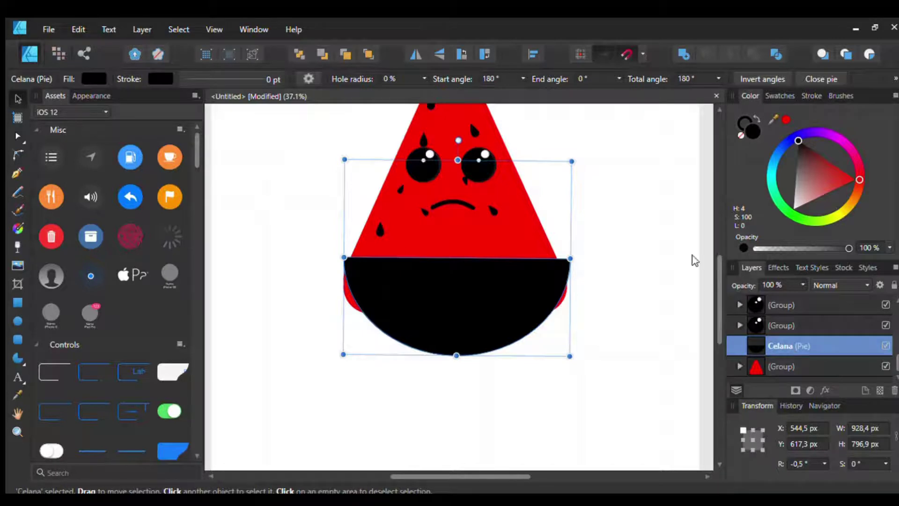
Widen the Celana rind to 1012.6 × 796.9 px across the base, levelled at 0.1°.
{"action": "left_click_drag", "start_coordinate": [458, 140], "coordinate": [460, 140]}
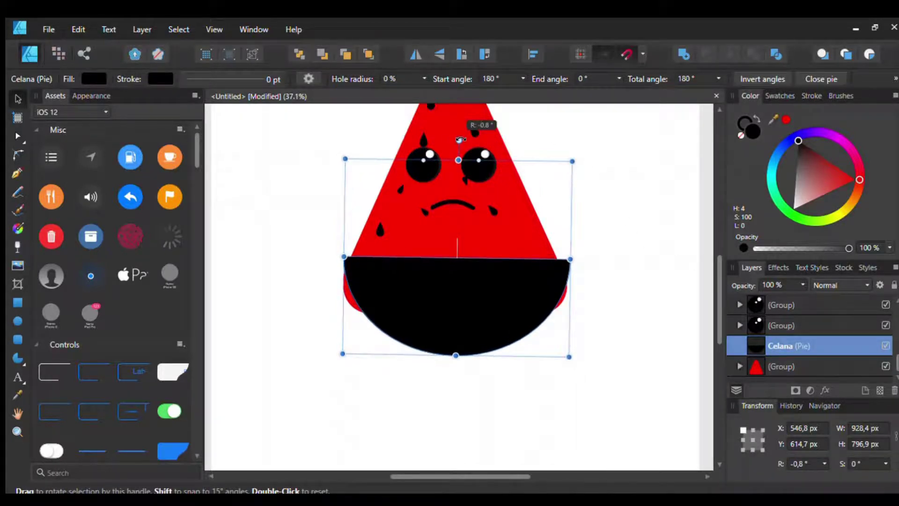
{"action": "scroll", "coordinate": [618, 221], "scroll_direction": "down", "scroll_amount": 3}
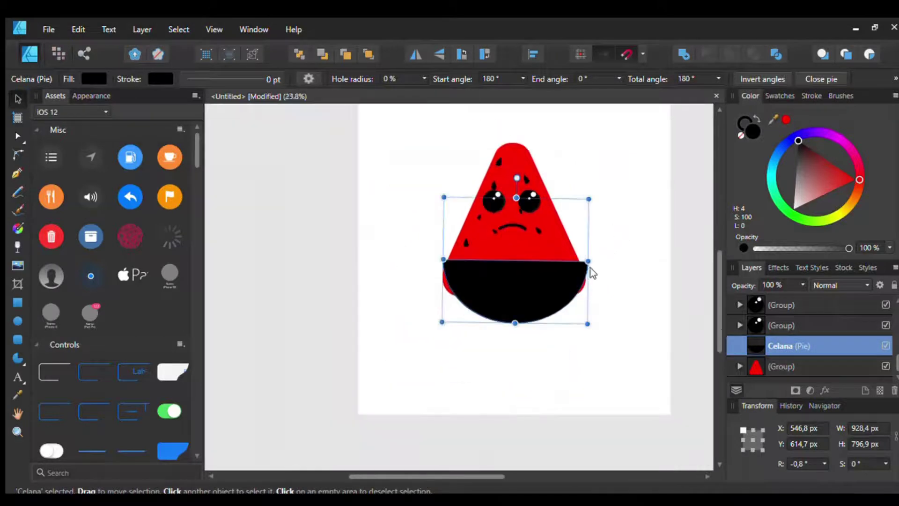
{"action": "left_click_drag", "start_coordinate": [588, 261], "coordinate": [595, 262]}
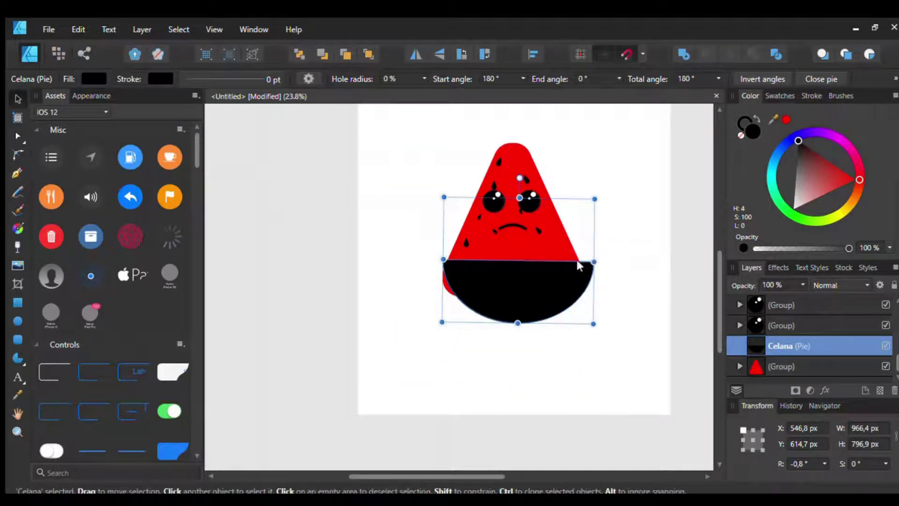
{"action": "left_click_drag", "start_coordinate": [443, 259], "coordinate": [437, 259]}
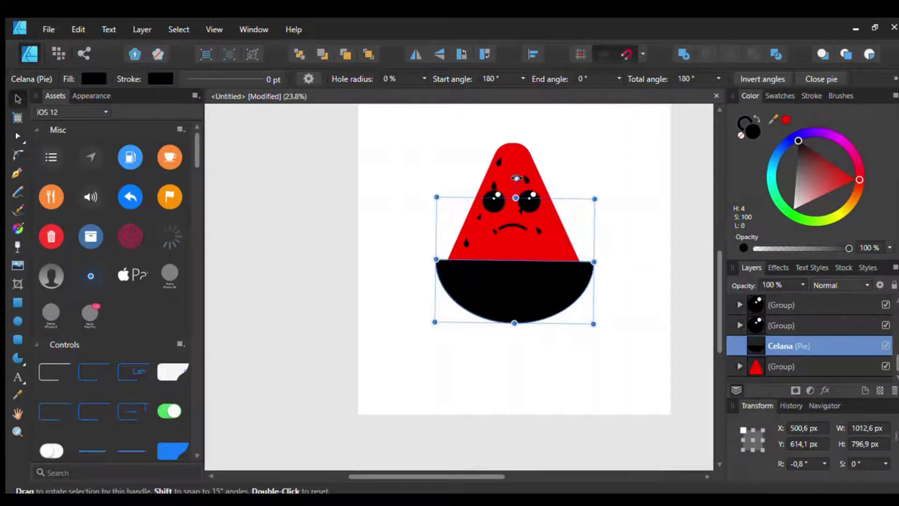
{"action": "left_click_drag", "start_coordinate": [516, 178], "coordinate": [517, 179]}
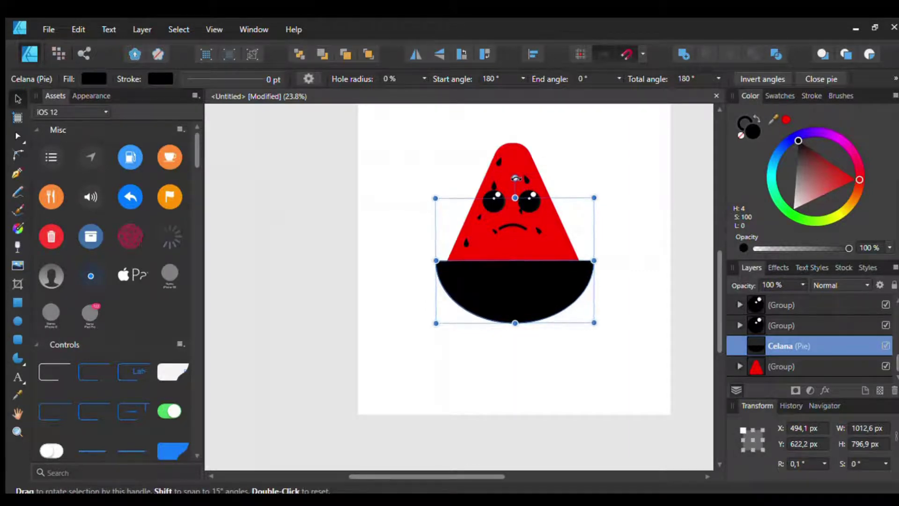
{"action": "left_click", "coordinate": [651, 264]}
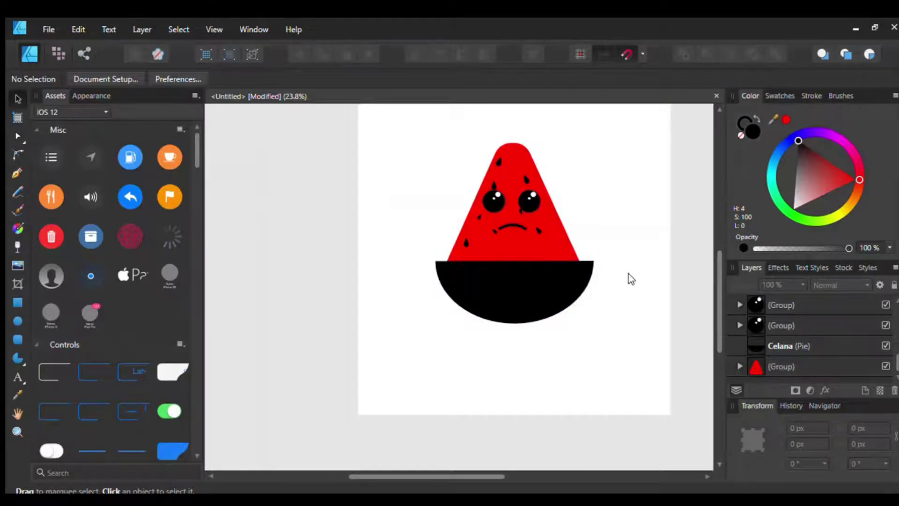
Duplicate the Celana half-circle offset slightly left and give the copy a dark grey fill.
{"action": "left_click", "coordinate": [546, 281]}
{"action": "scroll", "coordinate": [569, 316], "scroll_direction": "up", "scroll_amount": 3}
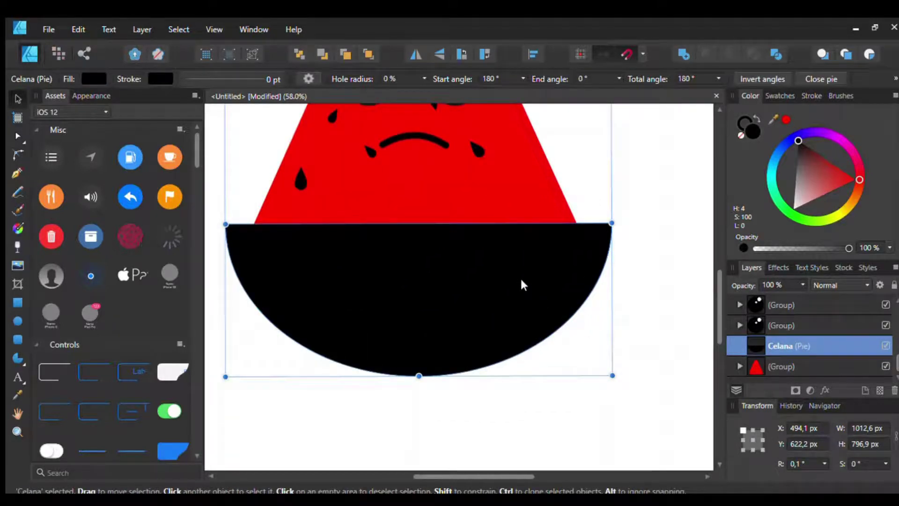
{"action": "left_click_drag", "start_coordinate": [521, 280], "coordinate": [514, 284]}
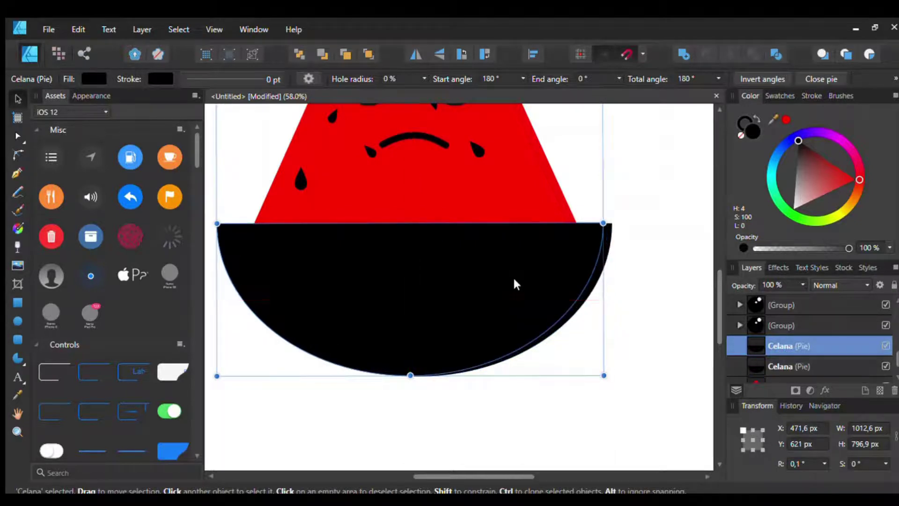
{"action": "left_click", "coordinate": [604, 241]}
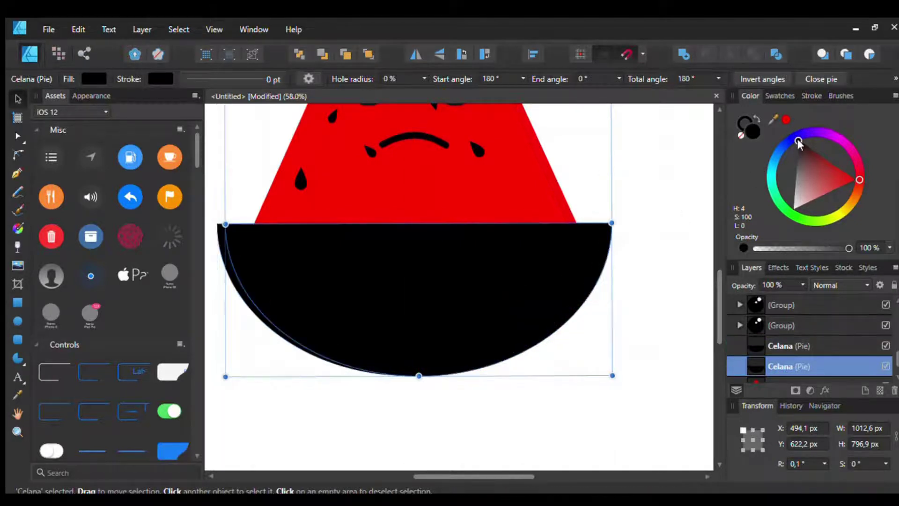
{"action": "left_click", "coordinate": [796, 142]}
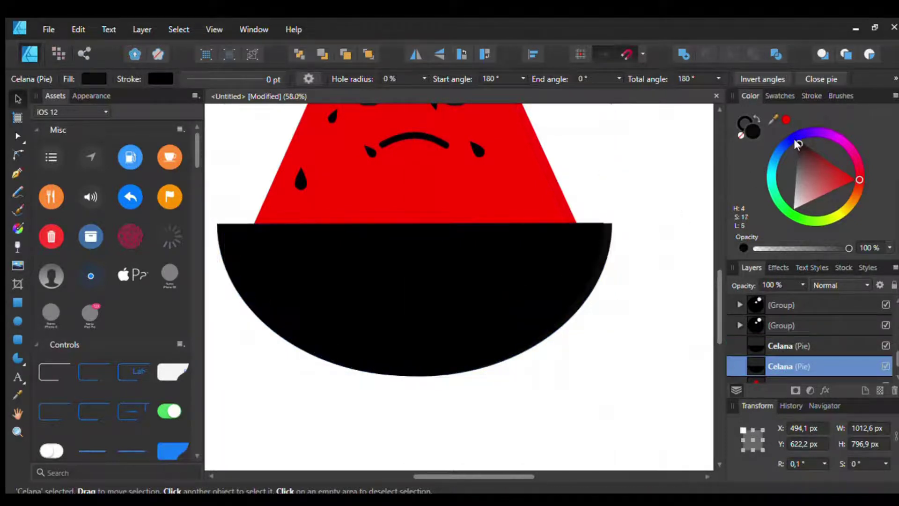
Slim the black half-circle from its left edge so the grey shows as a two-tone edge.
{"action": "left_click", "coordinate": [477, 253]}
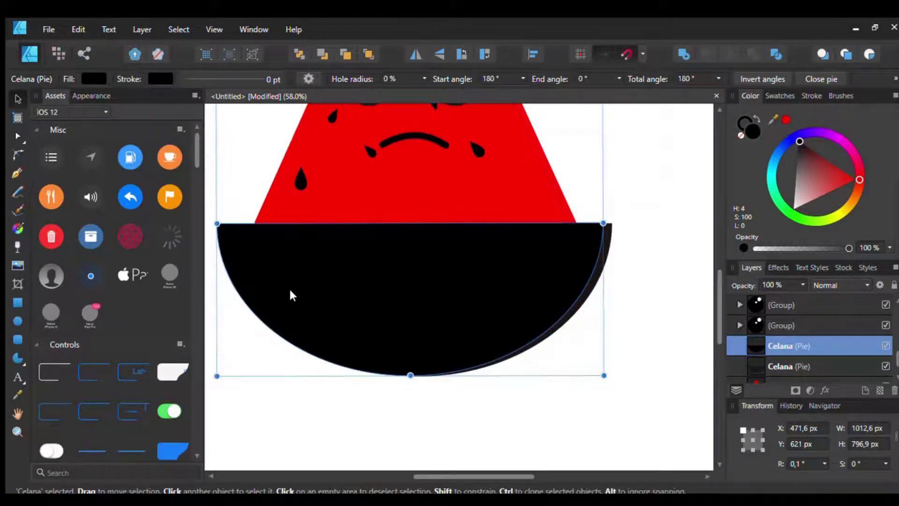
{"action": "left_click_drag", "start_coordinate": [217, 224], "coordinate": [227, 224]}
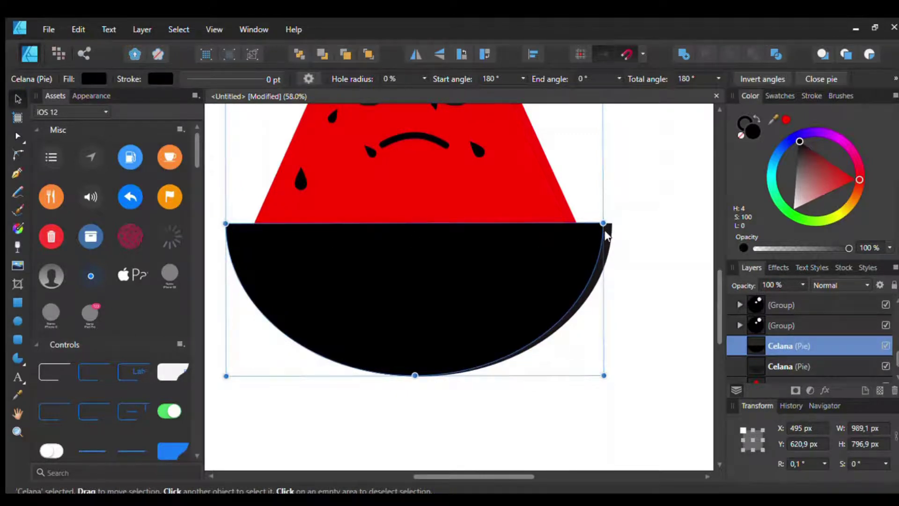
{"action": "left_click", "coordinate": [646, 256]}
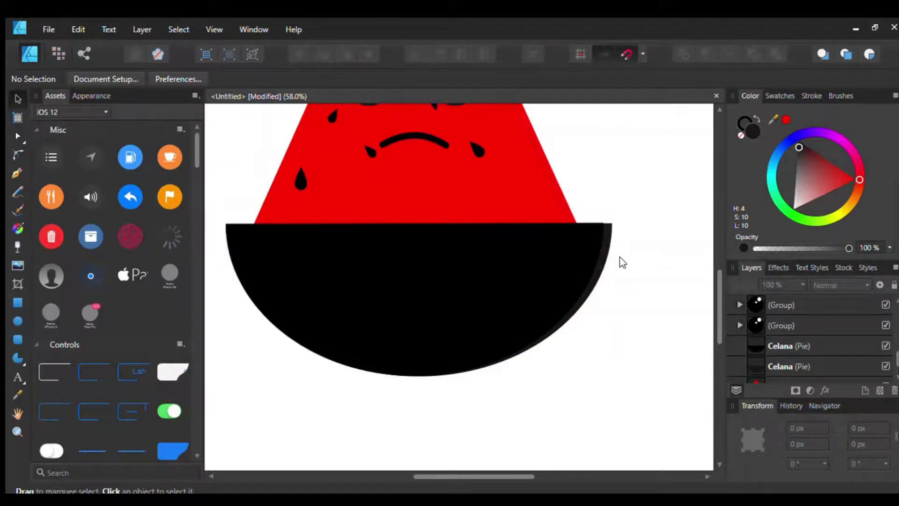
{"action": "scroll", "coordinate": [622, 261], "scroll_direction": "down", "scroll_amount": 2}
{"action": "scroll", "coordinate": [570, 275], "scroll_direction": "down", "scroll_amount": 1}
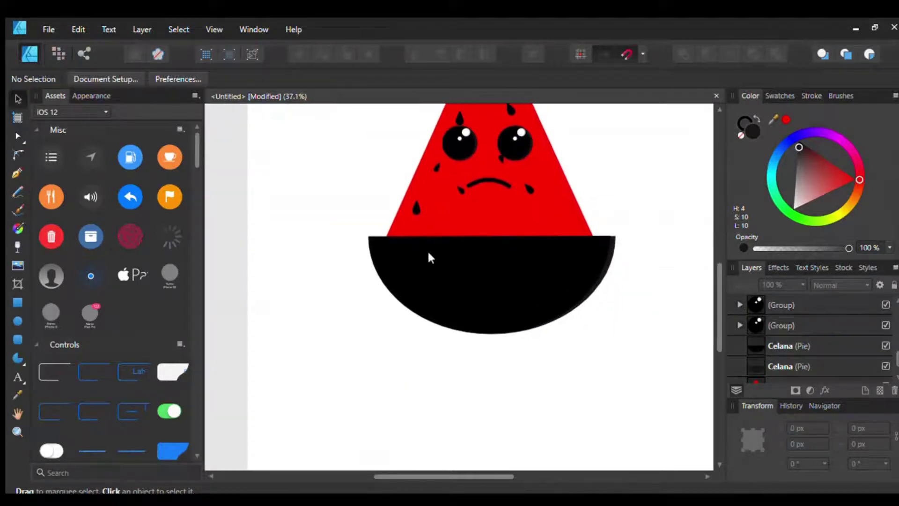
{"action": "scroll", "coordinate": [400, 287], "scroll_direction": "up", "scroll_amount": 2}
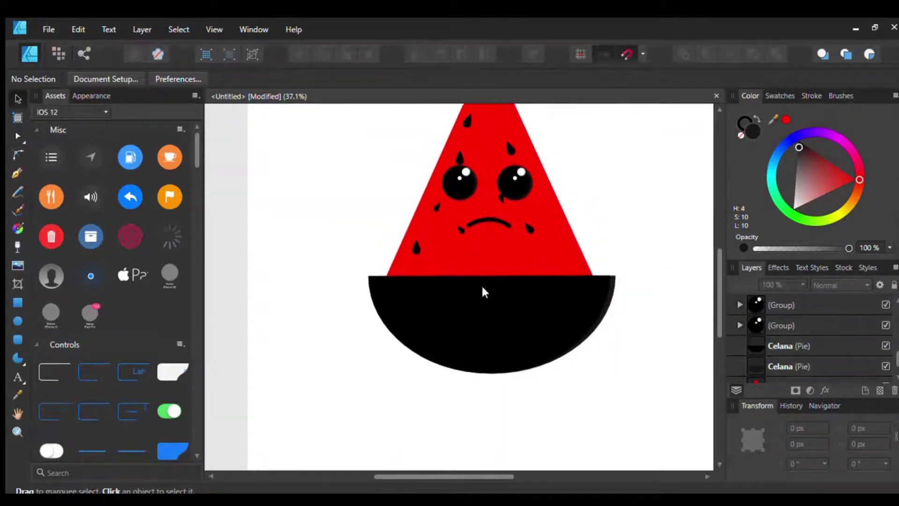
Group both Celana half-circles into one 1014.5 × 800.6 px group.
{"action": "left_click", "coordinate": [611, 286]}
{"action": "left_click", "coordinate": [604, 284], "text": "shift"}
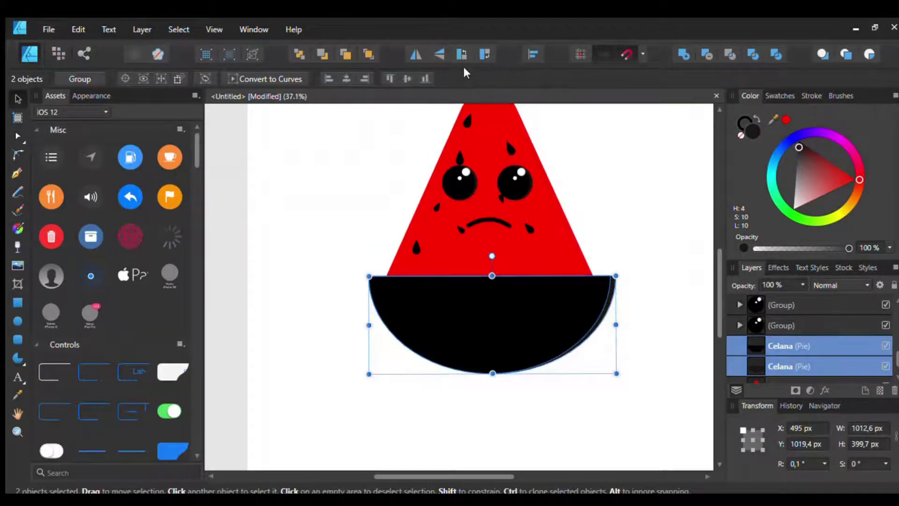
{"action": "key", "text": "ctrl+g"}
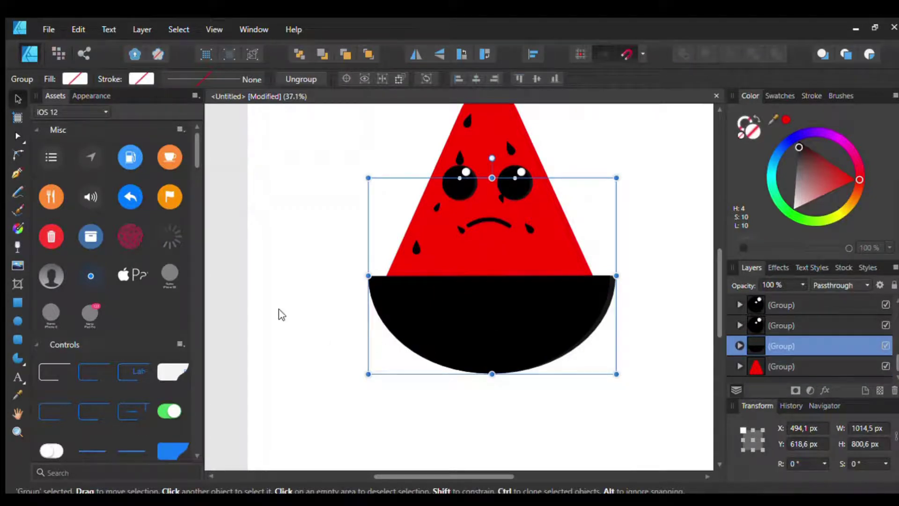
Draw an oval over the rind's lower left and fill it light grey.
{"action": "left_click", "coordinate": [265, 292]}
{"action": "scroll", "coordinate": [303, 325], "scroll_direction": "up", "scroll_amount": 2}
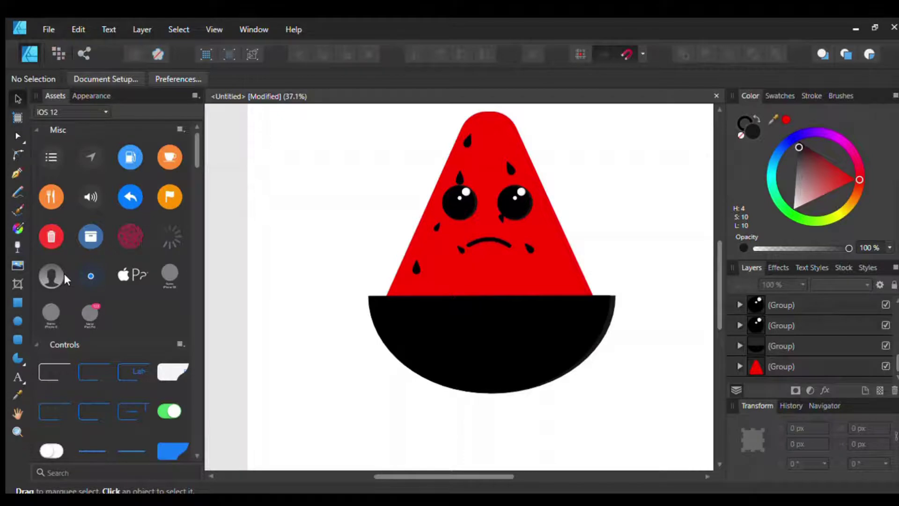
{"action": "left_click", "coordinate": [18, 322]}
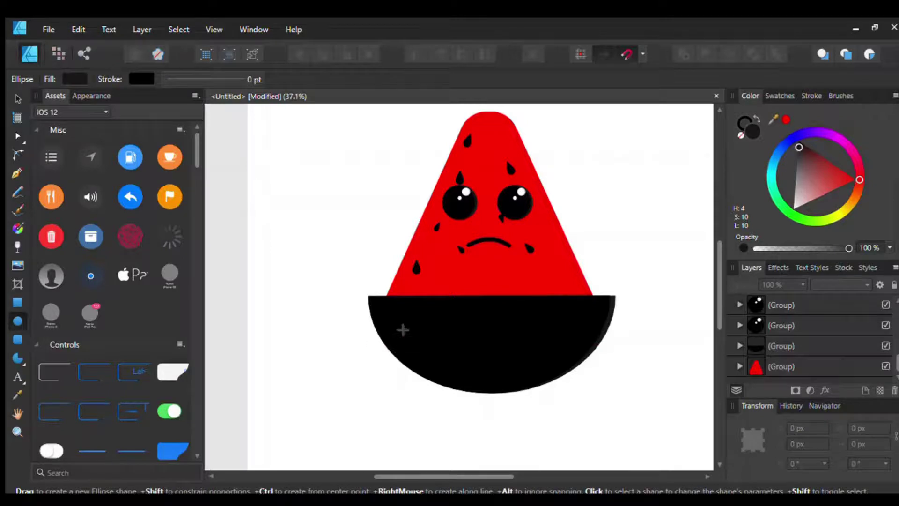
{"action": "left_click_drag", "start_coordinate": [395, 311], "coordinate": [463, 402]}
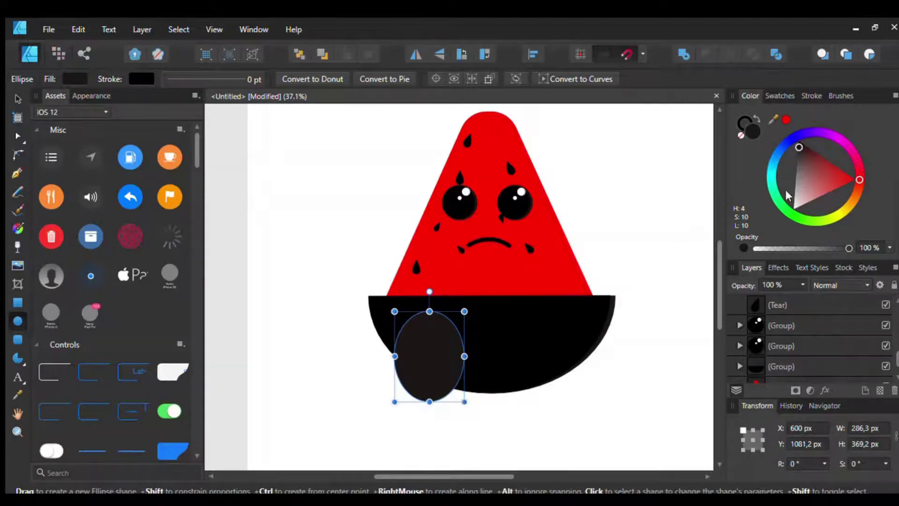
{"action": "left_click_drag", "start_coordinate": [798, 147], "coordinate": [790, 195]}
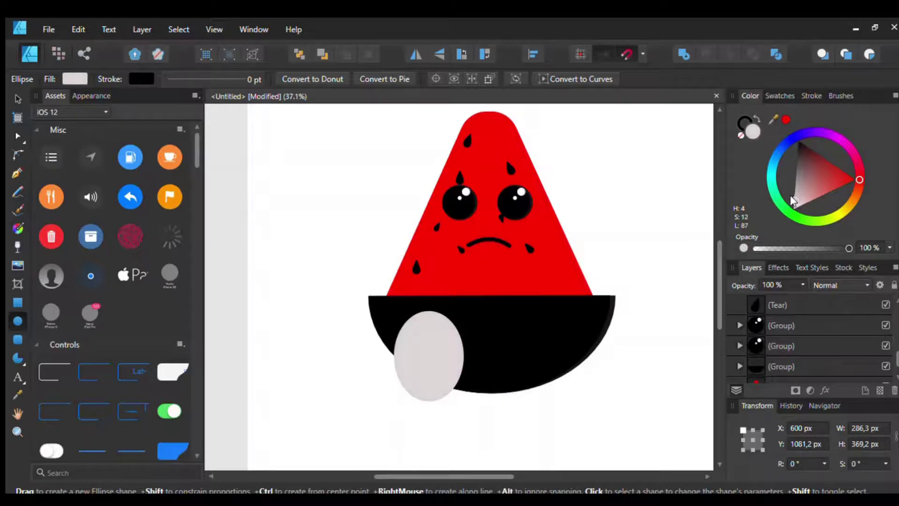
Move the front oval slightly left, shrink it to 267.4 × 344.8 px and fill it white.
{"action": "left_click", "coordinate": [18, 99]}
{"action": "scroll", "coordinate": [436, 328], "scroll_direction": "down", "scroll_amount": 2}
{"action": "scroll", "coordinate": [443, 336], "scroll_direction": "up", "scroll_amount": 3}
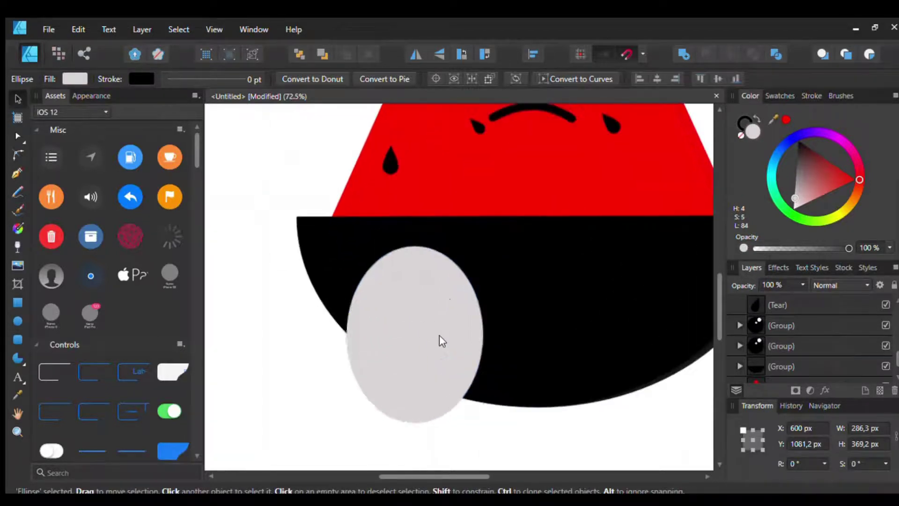
{"action": "left_click_drag", "start_coordinate": [439, 302], "coordinate": [421, 305]}
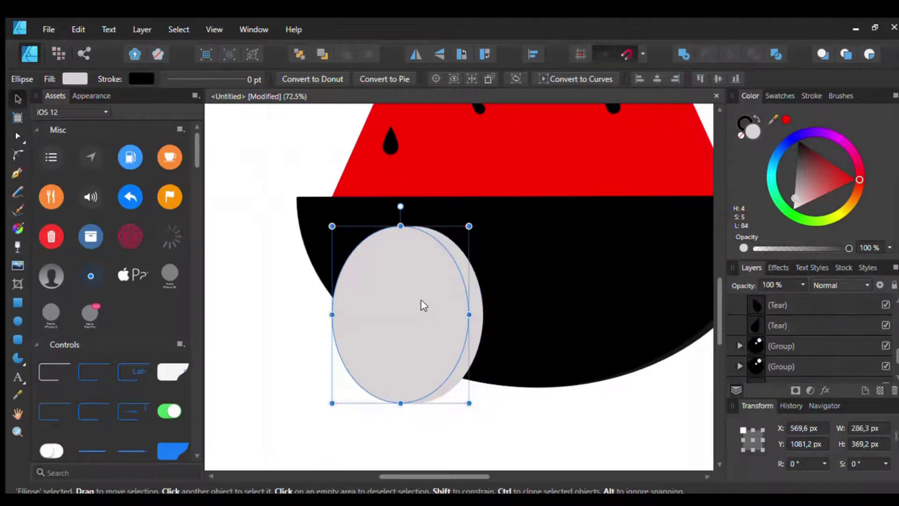
{"action": "left_click_drag", "start_coordinate": [332, 226], "coordinate": [344, 234]}
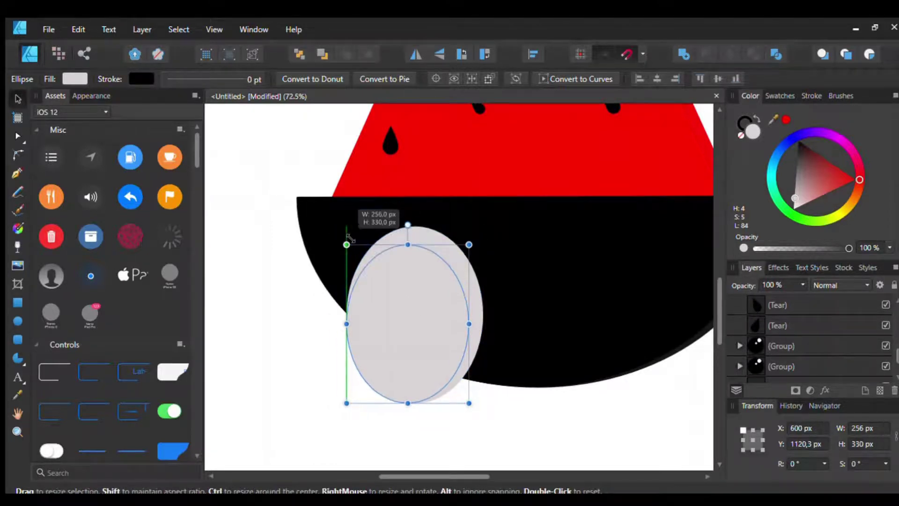
{"action": "left_click_drag", "start_coordinate": [388, 301], "coordinate": [393, 295]}
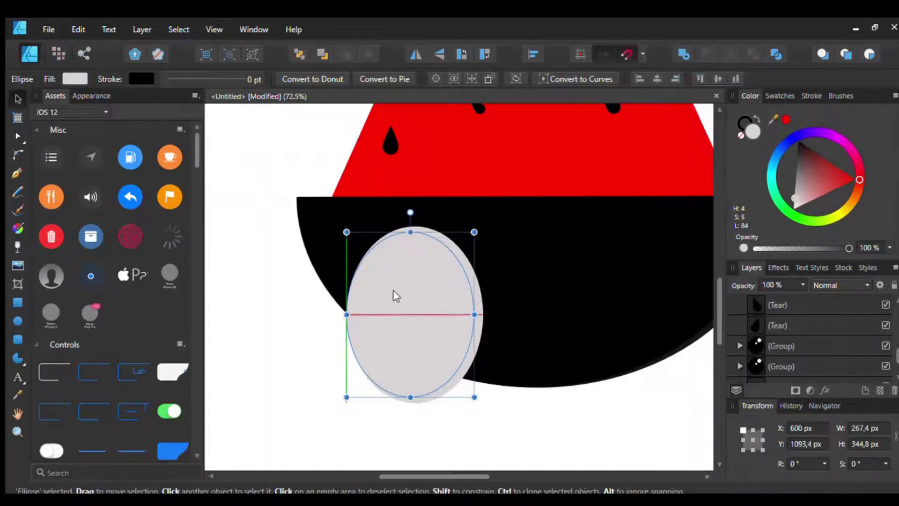
{"action": "left_click_drag", "start_coordinate": [794, 199], "coordinate": [786, 223]}
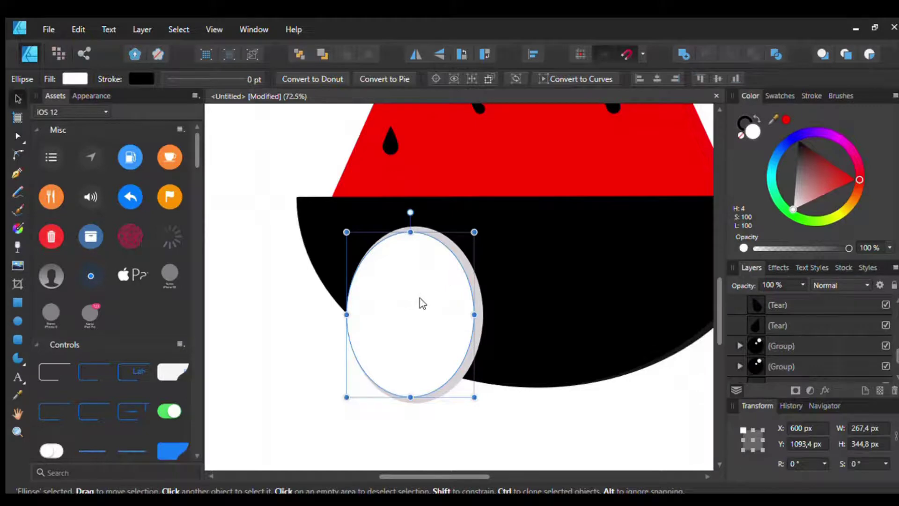
Duplicate the white oval, shrink it into the foot as a pad and colour it lime green.
{"action": "left_click_drag", "start_coordinate": [415, 299], "coordinate": [450, 317]}
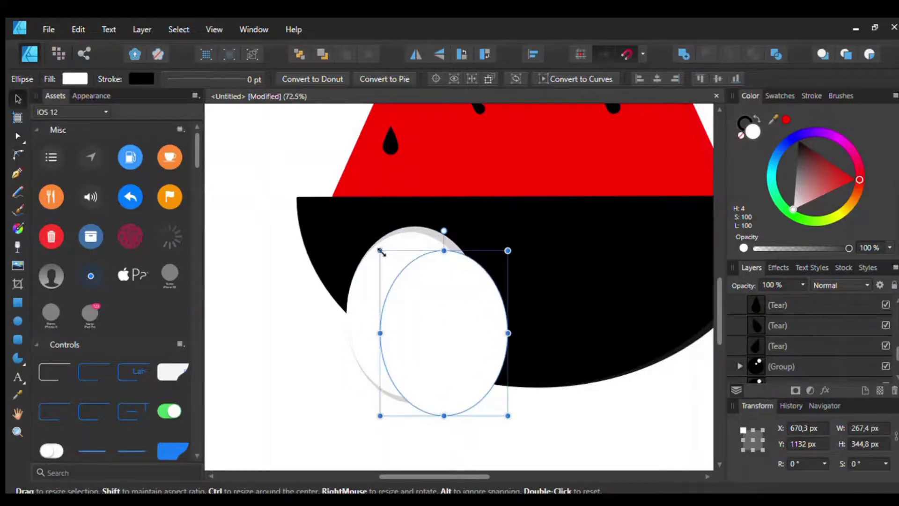
{"action": "left_click_drag", "start_coordinate": [380, 251], "coordinate": [429, 311]}
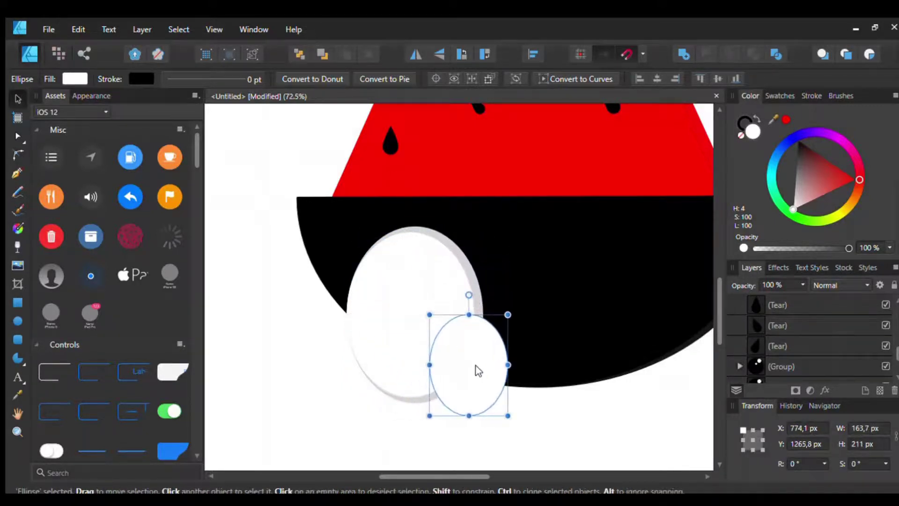
{"action": "left_click_drag", "start_coordinate": [476, 370], "coordinate": [426, 321]}
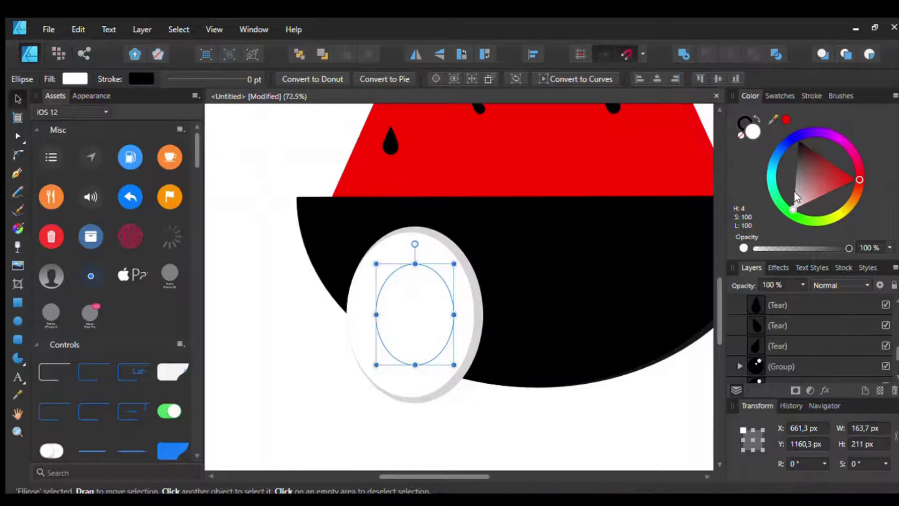
{"action": "left_click", "coordinate": [834, 211]}
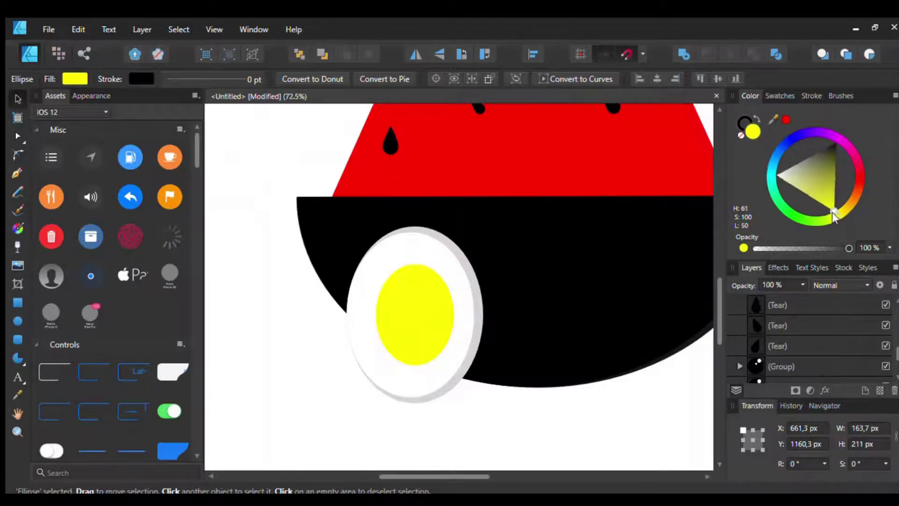
{"action": "left_click_drag", "start_coordinate": [830, 212], "coordinate": [820, 218]}
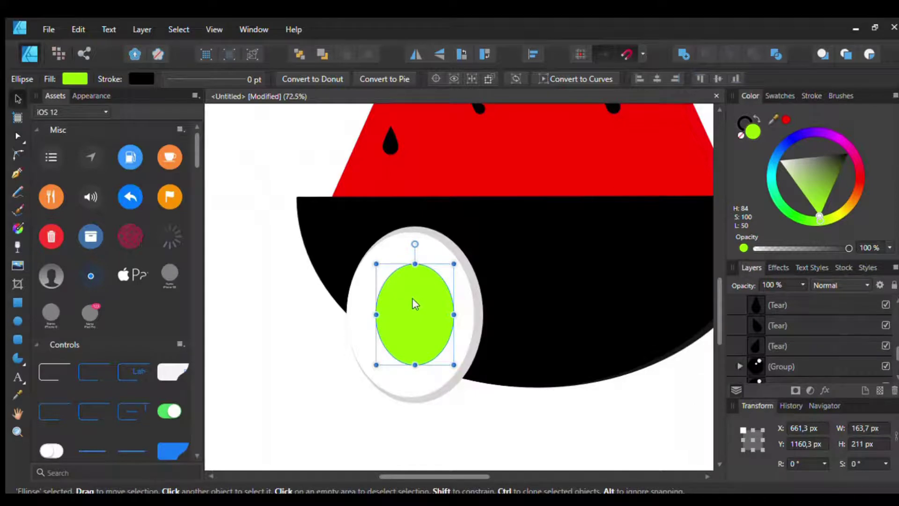
Add a slightly smaller yellow copy over the green pad and group the two pad ovals.
{"action": "left_click_drag", "start_coordinate": [412, 304], "coordinate": [406, 305]}
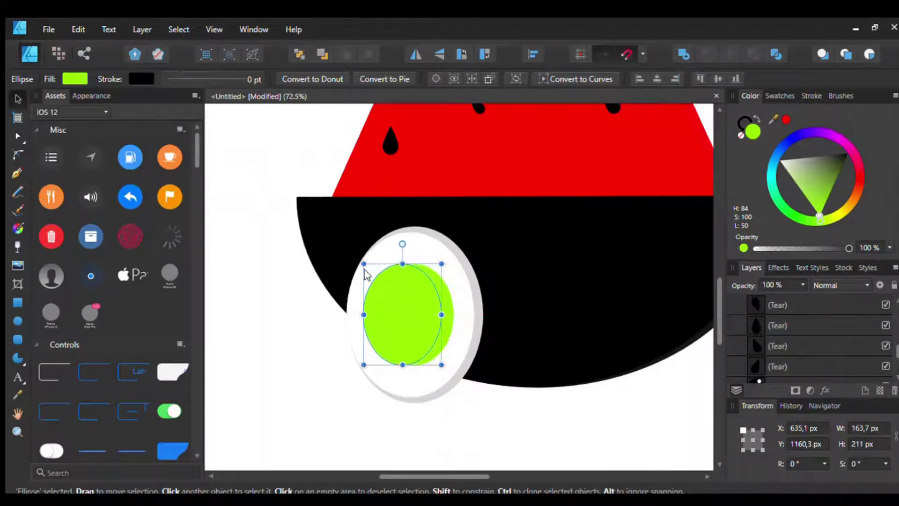
{"action": "left_click_drag", "start_coordinate": [365, 263], "coordinate": [376, 269]}
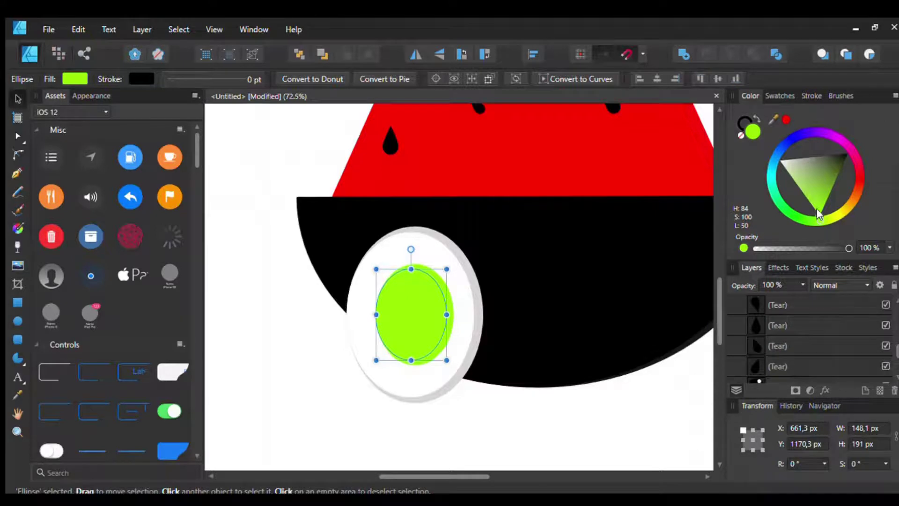
{"action": "left_click_drag", "start_coordinate": [816, 210], "coordinate": [833, 213]}
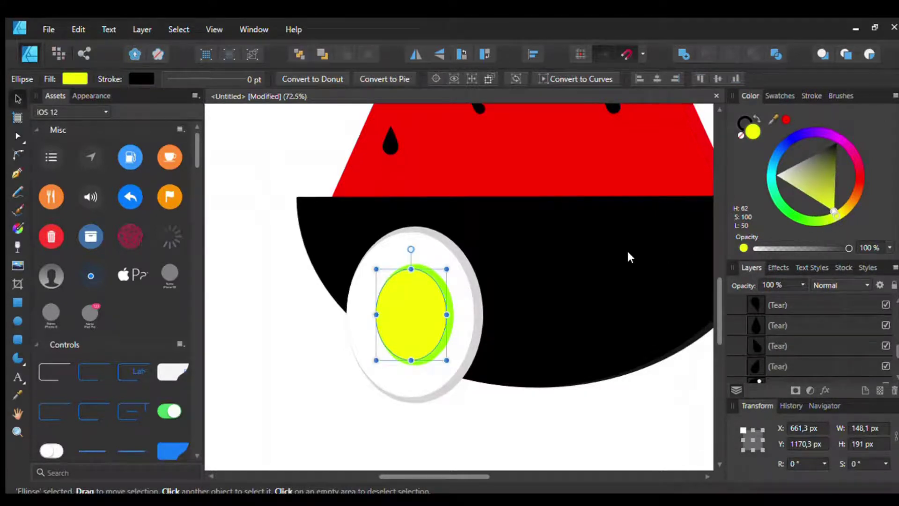
{"action": "key", "text": "ctrl+d"}
{"action": "left_click", "coordinate": [427, 277]}
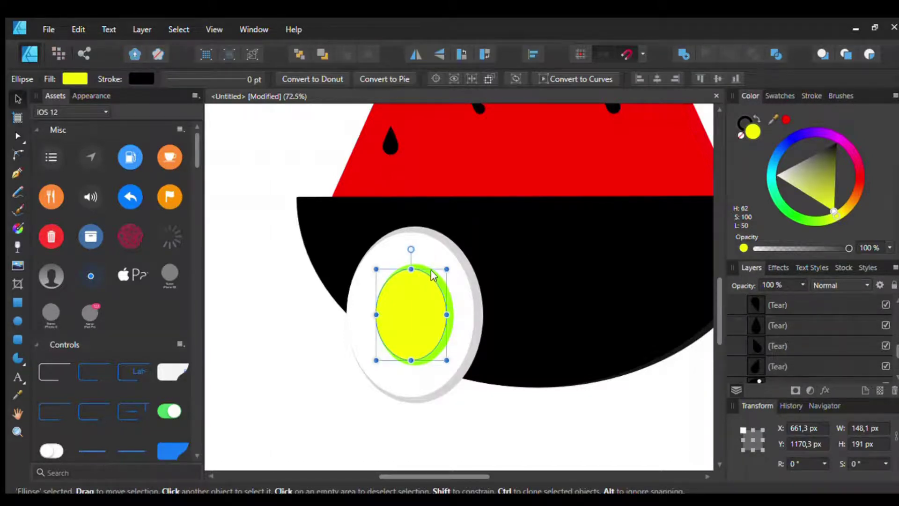
{"action": "left_click", "coordinate": [431, 274], "text": "shift"}
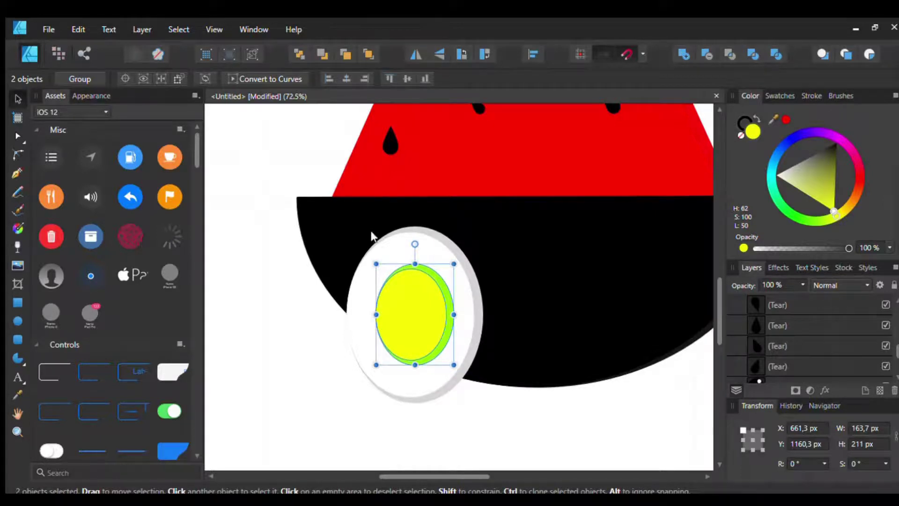
{"action": "key", "text": "ctrl+g"}
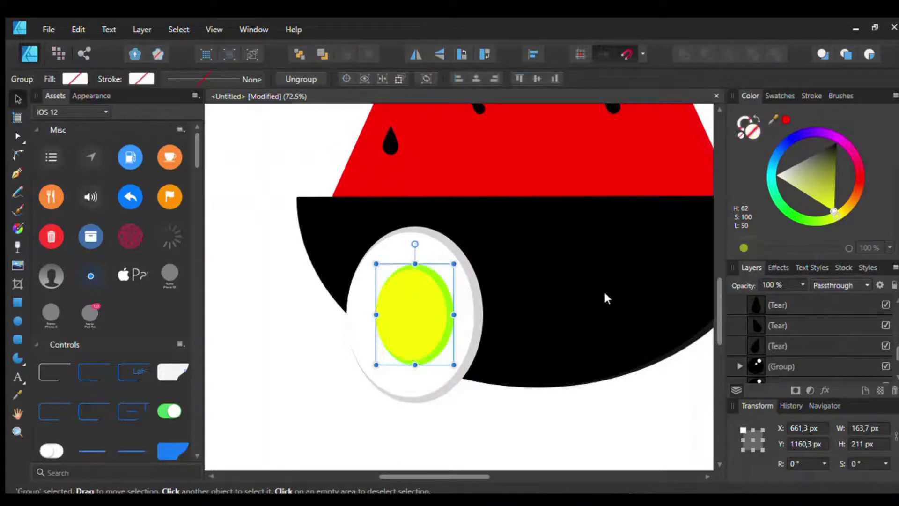
Expand the pad group in the Layers panel and select the yellow oval's layer for renaming.
{"action": "scroll", "coordinate": [803, 328], "scroll_direction": "down", "scroll_amount": 2}
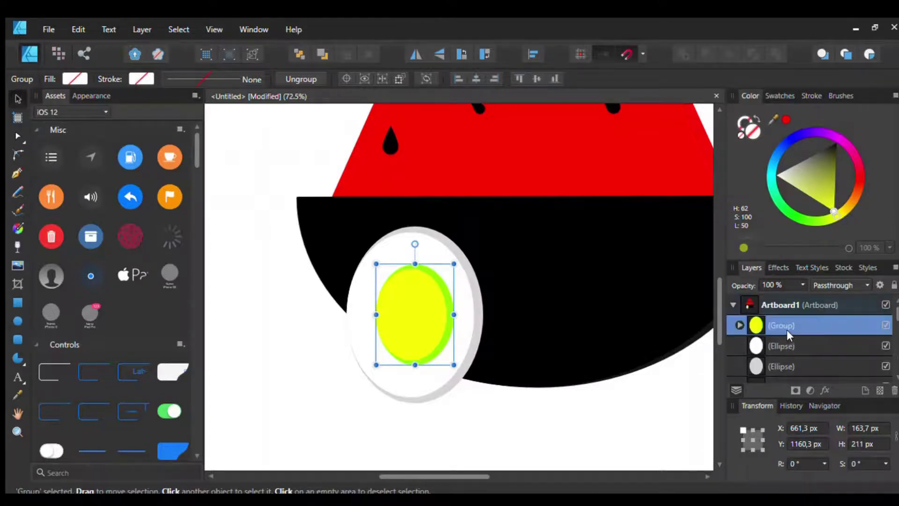
{"action": "left_click", "coordinate": [739, 325]}
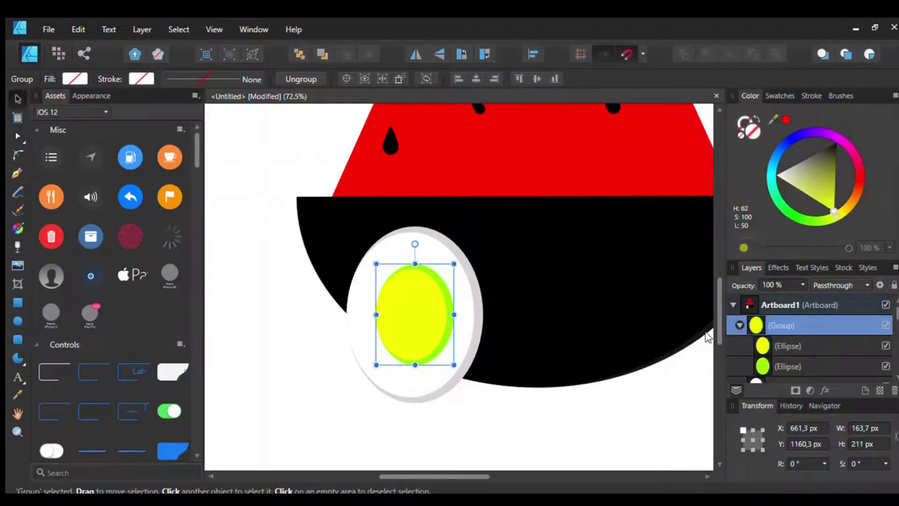
{"action": "double_click", "coordinate": [416, 303]}
{"action": "double_click", "coordinate": [789, 346]}
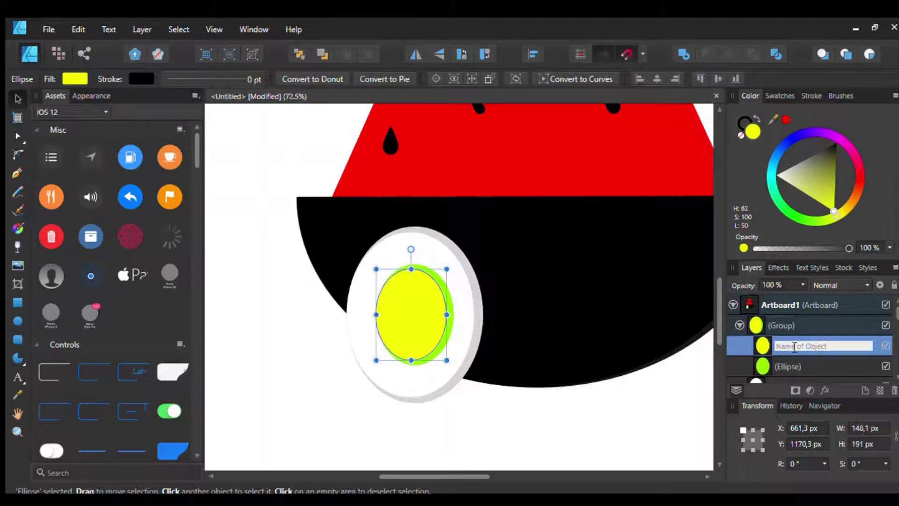
Name the yellow and green pad layers Telapak kaki1 and Telapak kaki2.
{"action": "type", "text": "ealpa"}
{"action": "key", "text": "BackSpace"}
{"action": "key", "text": "BackSpace"}
{"action": "key", "text": "BackSpace"}
{"action": "key", "text": "BackSpace"}
{"action": "type", "text": "la"}
{"action": "type", "text": "pak kaki1"}
{"action": "key", "text": "ctrl+a"}
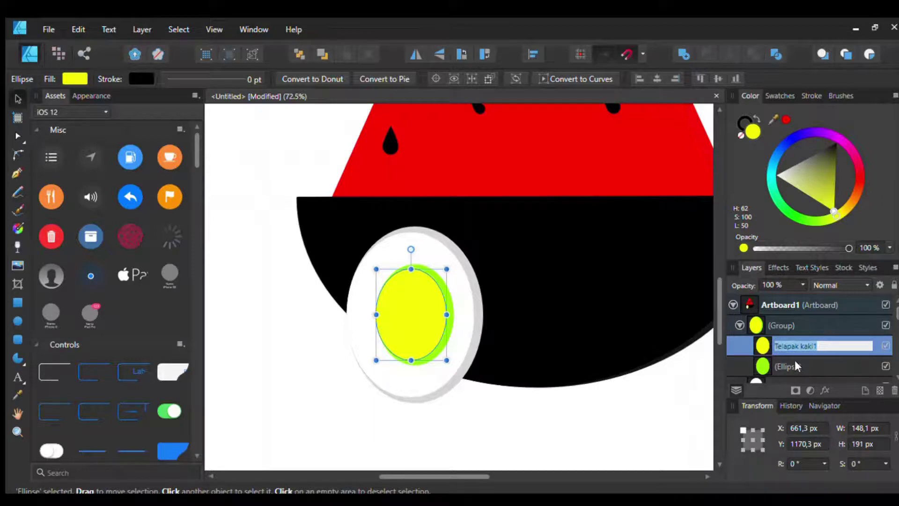
{"action": "key", "text": "Return"}
{"action": "double_click", "coordinate": [787, 365]}
{"action": "type", "text": "Telapak kaki1"}
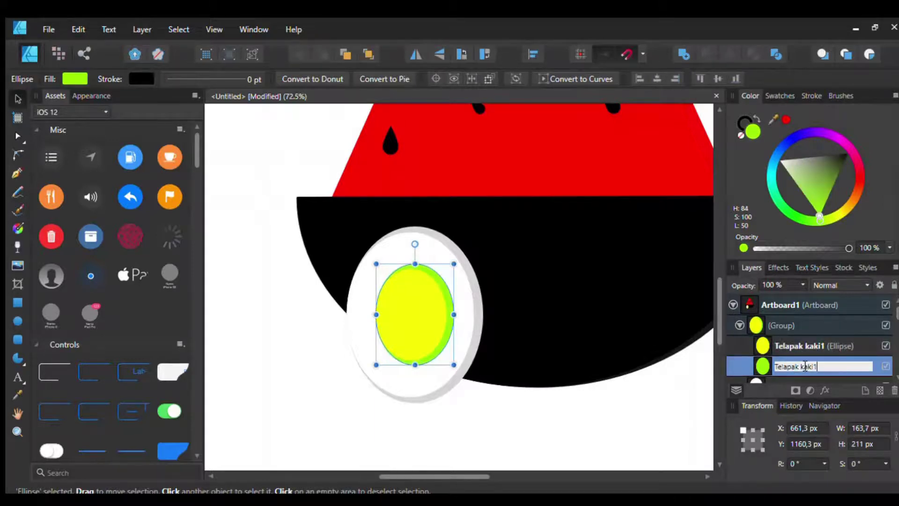
{"action": "key", "text": "BackSpace"}
{"action": "type", "text": "2"}
{"action": "key", "text": "Return"}
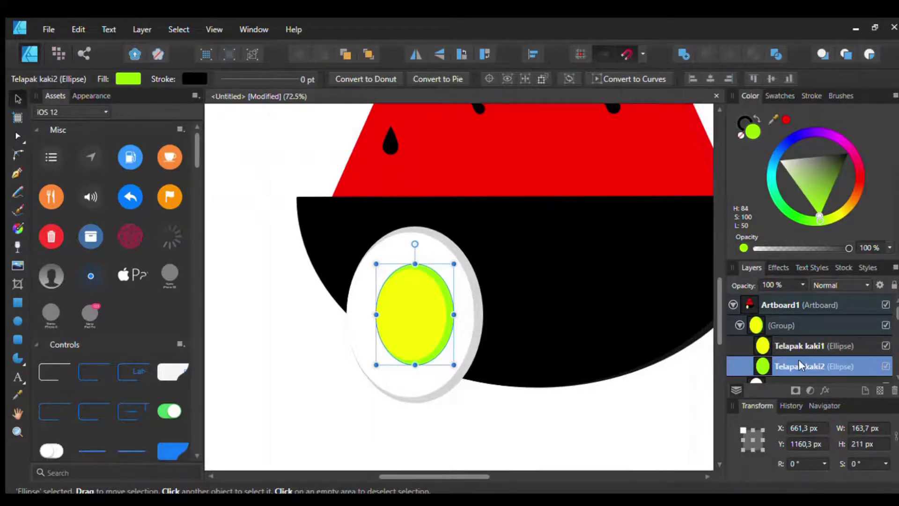
Name the white foot oval Kaki1 and the grey foot oval Kaki2.
{"action": "left_click", "coordinate": [435, 243]}
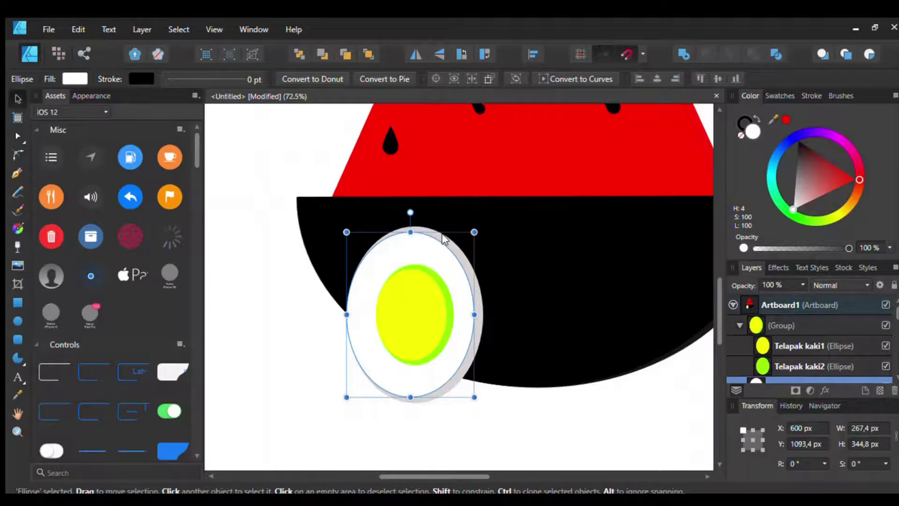
{"action": "scroll", "coordinate": [824, 328], "scroll_direction": "down", "scroll_amount": 2}
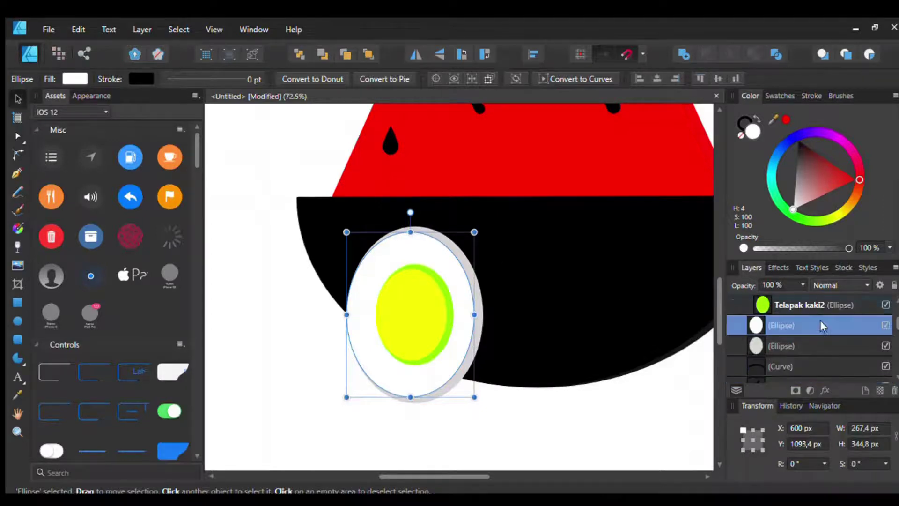
{"action": "double_click", "coordinate": [788, 327]}
{"action": "type", "text": "Kaki"}
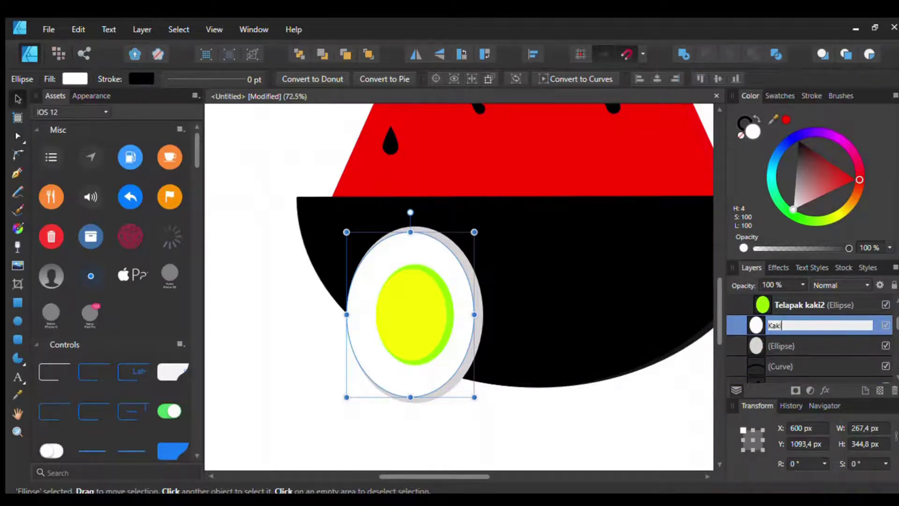
{"action": "type", "text": "1"}
{"action": "key", "text": "Return"}
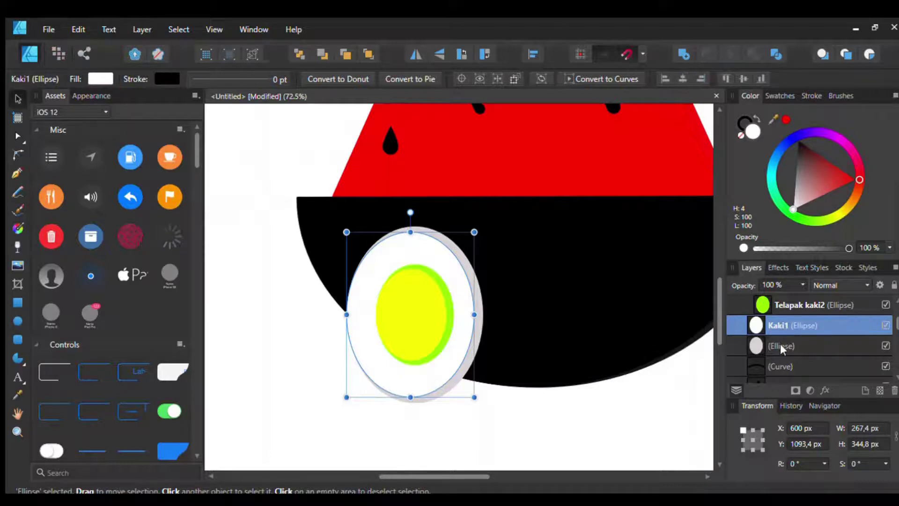
{"action": "double_click", "coordinate": [787, 347]}
{"action": "type", "text": "Kaki"}
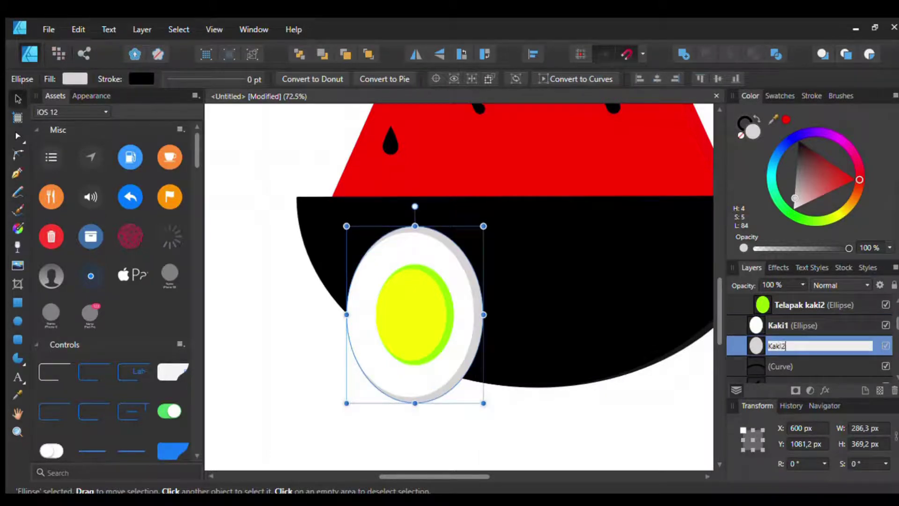
{"action": "type", "text": "2"}
{"action": "key", "text": "Return"}
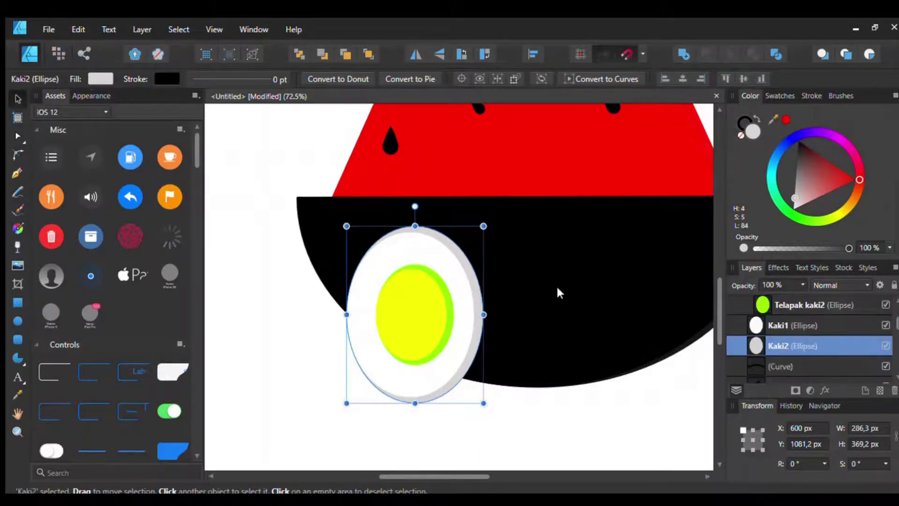
Group the Kaki1 white pad with its Kaki2 grey shadow.
{"action": "left_click", "coordinate": [434, 241]}
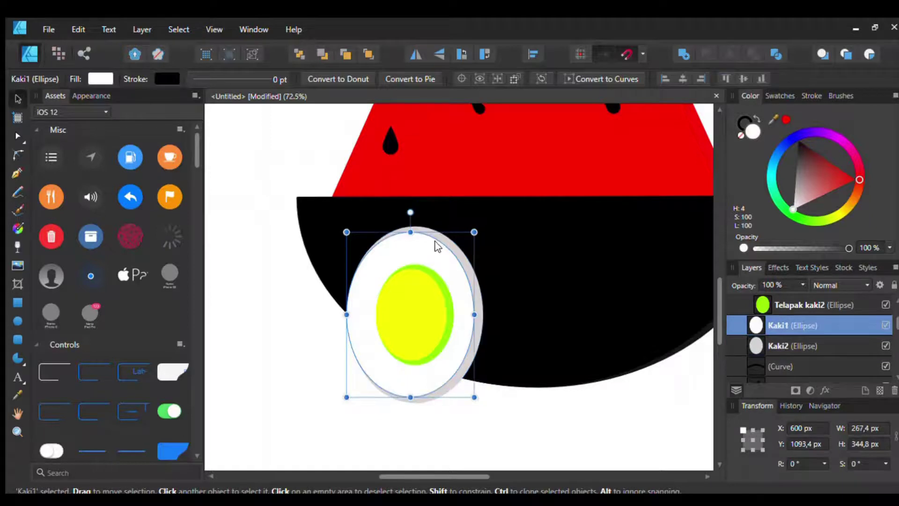
{"action": "left_click", "coordinate": [792, 341]}
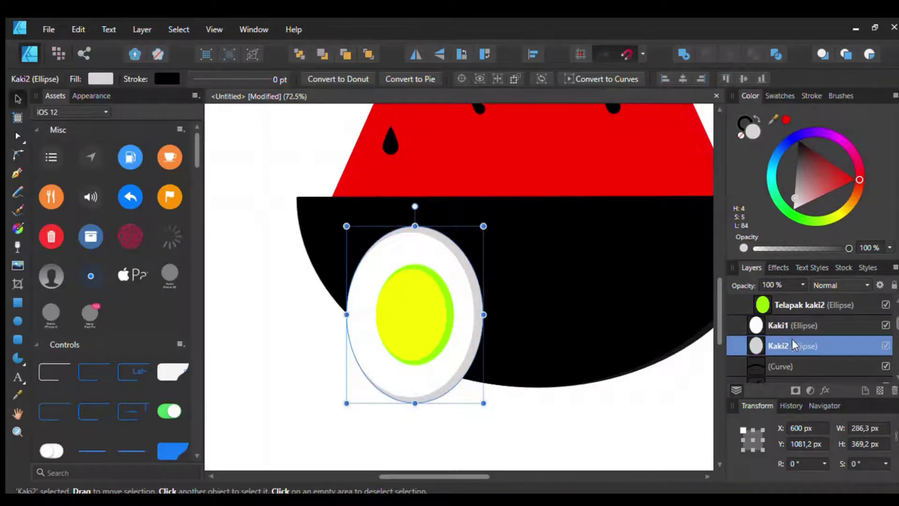
{"action": "left_click", "coordinate": [783, 323], "text": "shift"}
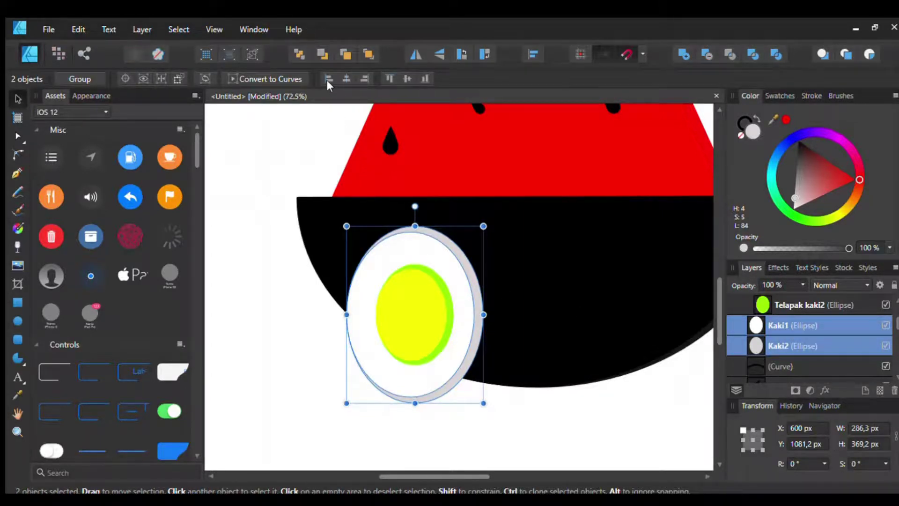
{"action": "key", "text": "ctrl+g"}
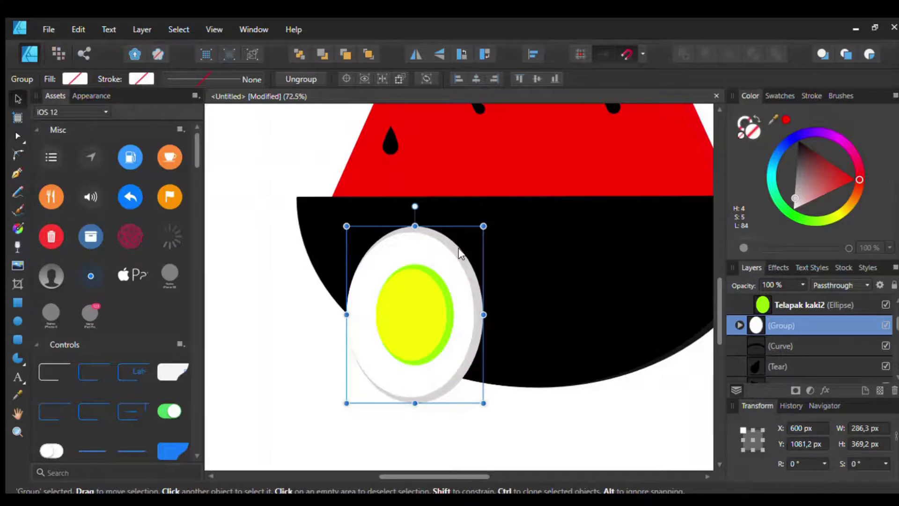
Clone the shadowed pad into small tilted toe ovals along the top of the foot.
{"action": "left_click_drag", "start_coordinate": [460, 253], "coordinate": [563, 201], "text": "ctrl"}
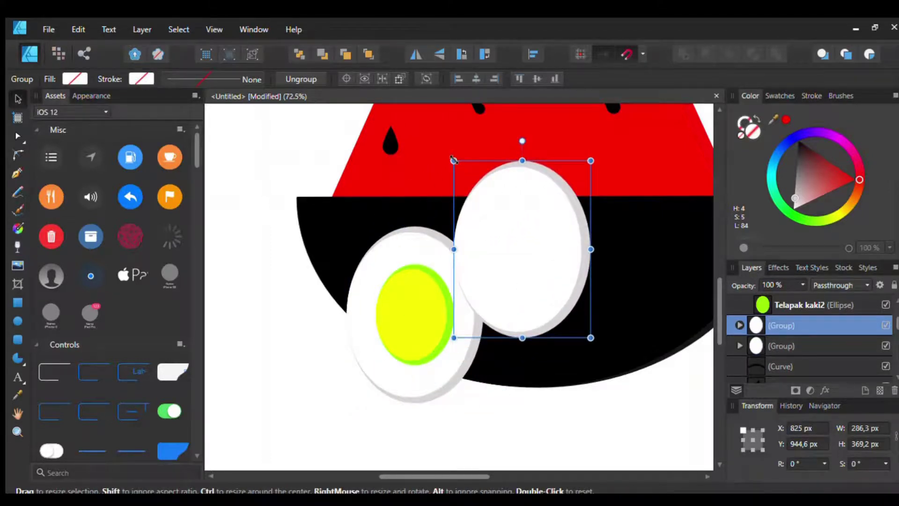
{"action": "left_click_drag", "start_coordinate": [454, 161], "coordinate": [533, 251]}
{"action": "mouse_move", "coordinate": [526, 295]}
{"action": "left_mouse_down"}
{"action": "mouse_move", "coordinate": [542, 296]}
{"action": "mouse_move", "coordinate": [467, 225]}
{"action": "mouse_move", "coordinate": [489, 239]}
{"action": "left_mouse_up"}
{"action": "mouse_move", "coordinate": [456, 175]}
{"action": "left_mouse_down"}
{"action": "mouse_move", "coordinate": [473, 179]}
{"action": "mouse_move", "coordinate": [448, 200]}
{"action": "mouse_move", "coordinate": [460, 242]}
{"action": "left_mouse_up"}
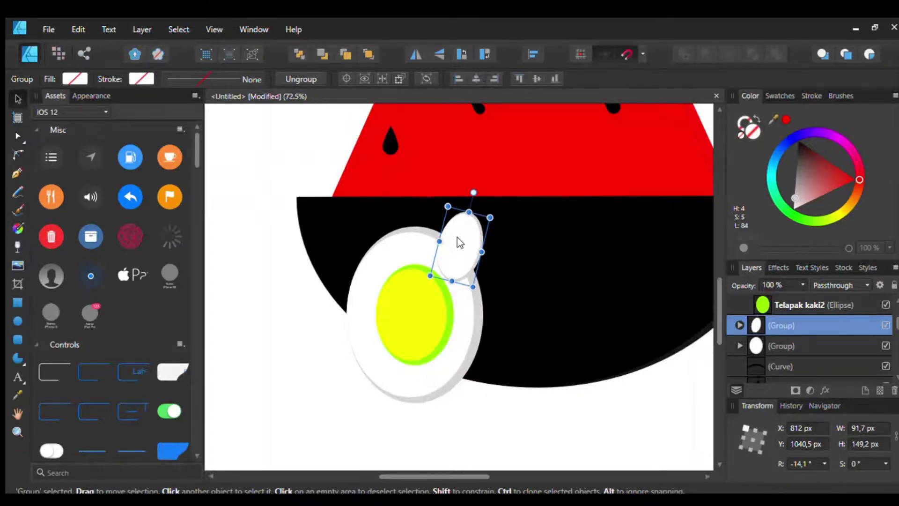
{"action": "mouse_move", "coordinate": [460, 242]}
{"action": "left_mouse_down", "text": "ctrl"}
{"action": "mouse_move", "coordinate": [396, 195]}
{"action": "mouse_move", "coordinate": [411, 179]}
{"action": "left_mouse_up", "text": "ctrl"}
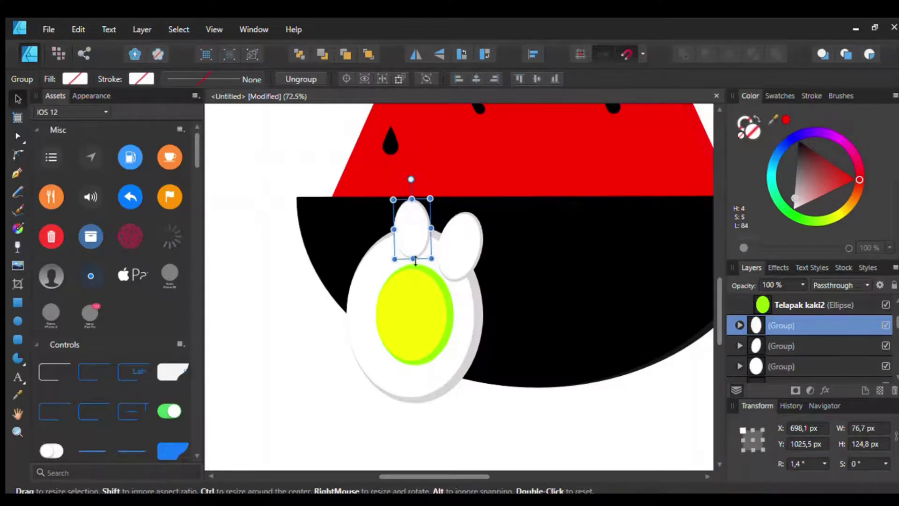
{"action": "mouse_move", "coordinate": [414, 257]}
{"action": "left_mouse_down"}
{"action": "mouse_move", "coordinate": [409, 232]}
{"action": "mouse_move", "coordinate": [365, 252]}
{"action": "left_mouse_up"}
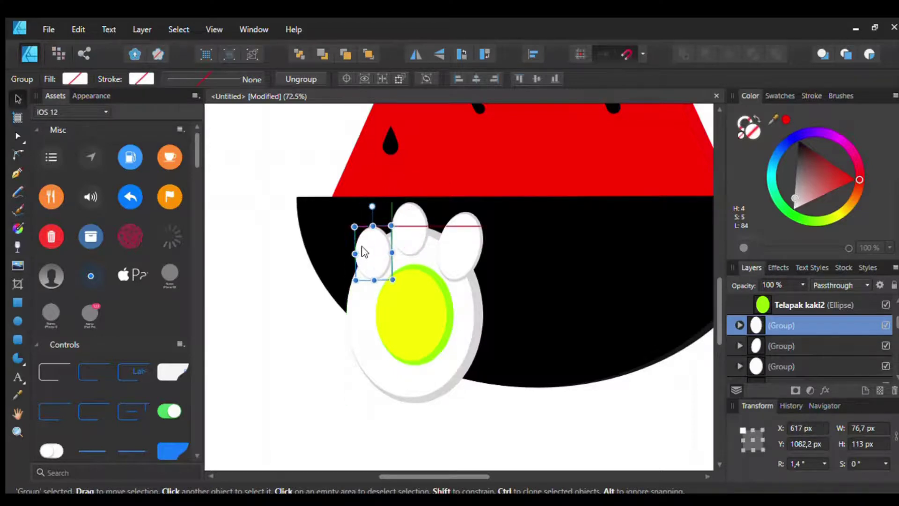
{"action": "left_click_drag", "start_coordinate": [371, 206], "coordinate": [363, 207]}
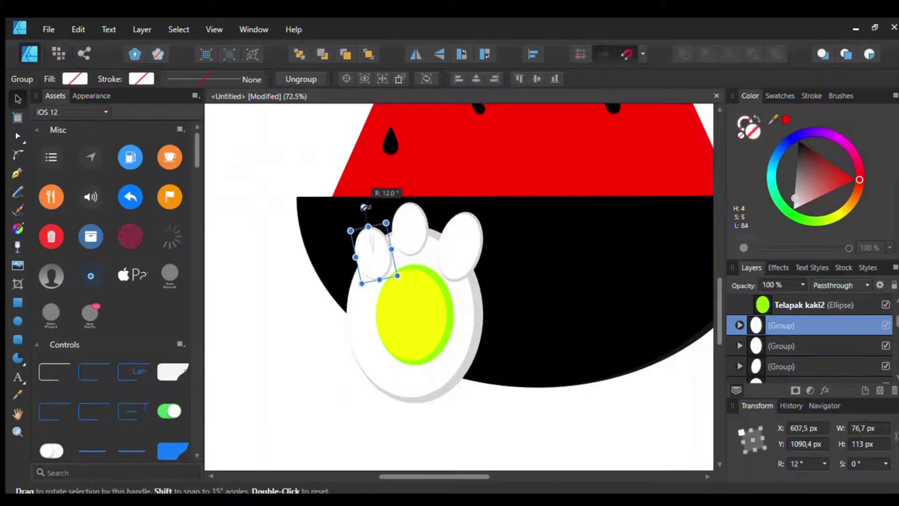
{"action": "left_click", "coordinate": [265, 287]}
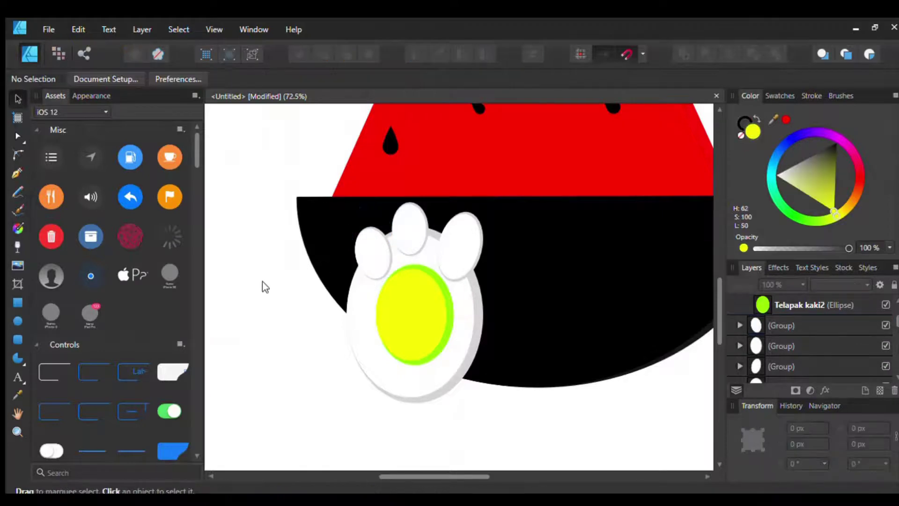
Select the toes, palm and pad together and group them into one paw.
{"action": "left_click", "coordinate": [375, 255]}
{"action": "left_click", "coordinate": [412, 232], "text": "shift"}
{"action": "left_click", "coordinate": [459, 245], "text": "shift"}
{"action": "left_click", "coordinate": [457, 333], "text": "shift"}
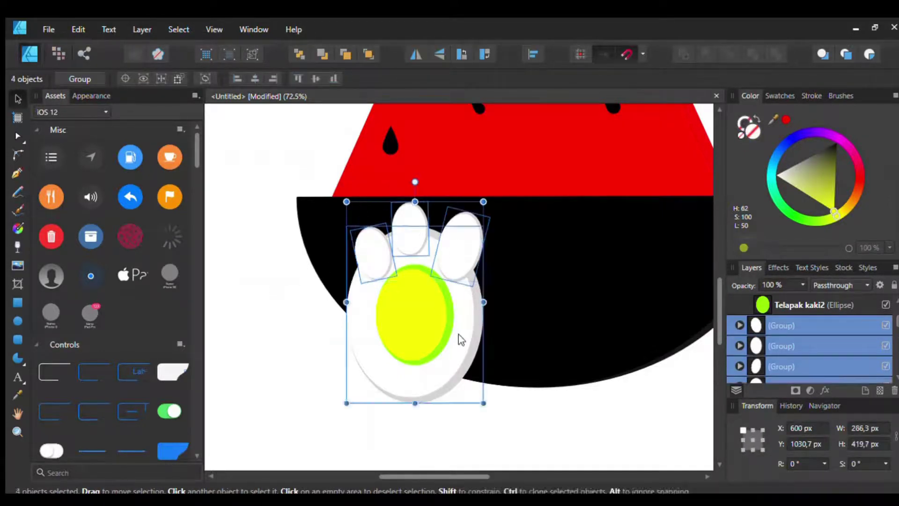
{"action": "left_click", "coordinate": [417, 322], "text": "shift"}
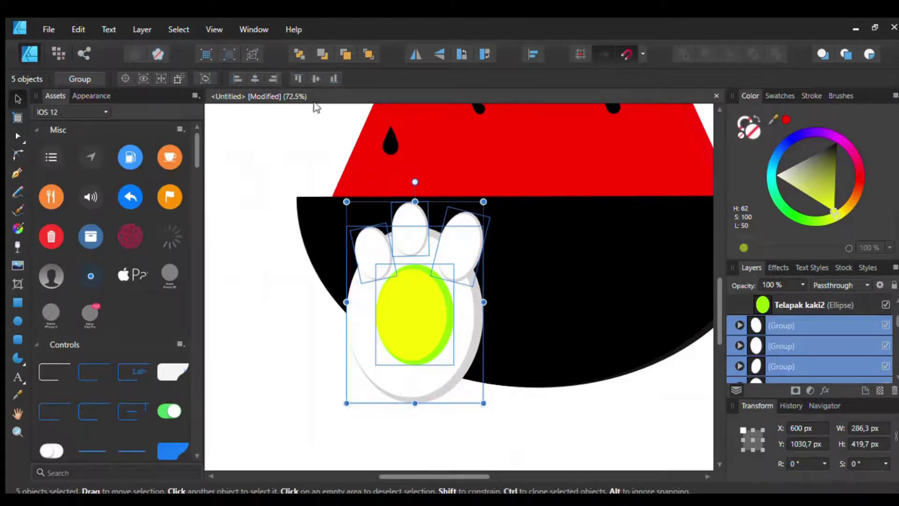
{"action": "key", "text": "ctrl+g"}
{"action": "scroll", "coordinate": [417, 248], "scroll_direction": "down", "scroll_amount": 2}
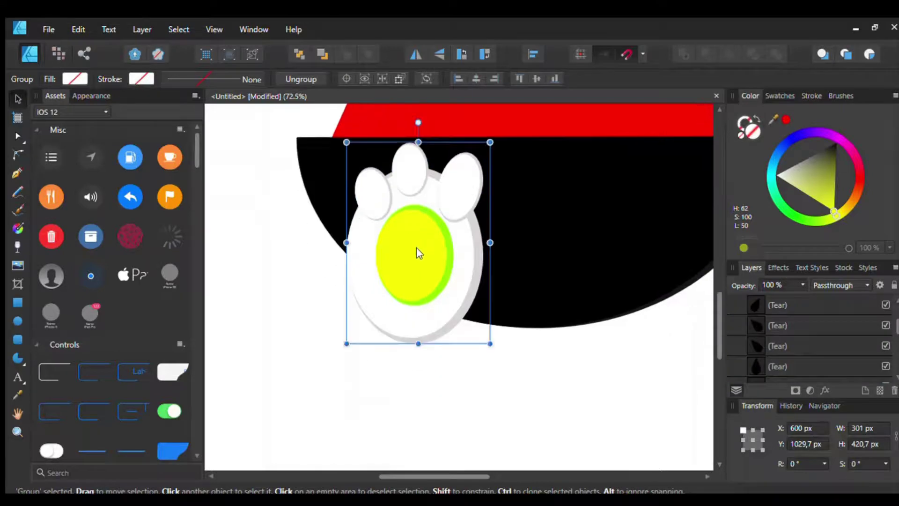
{"action": "scroll", "coordinate": [420, 253], "scroll_direction": "down", "scroll_amount": 2}
{"action": "scroll", "coordinate": [420, 254], "scroll_direction": "up", "scroll_amount": 1}
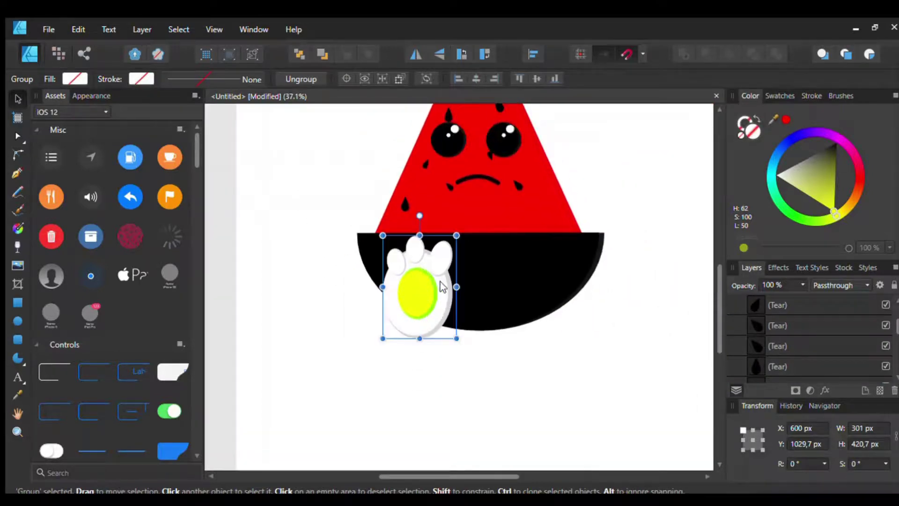
{"action": "scroll", "coordinate": [442, 286], "scroll_direction": "down", "scroll_amount": 1}
{"action": "scroll", "coordinate": [437, 286], "scroll_direction": "up", "scroll_amount": 1}
{"action": "scroll", "coordinate": [436, 286], "scroll_direction": "up", "scroll_amount": 1}
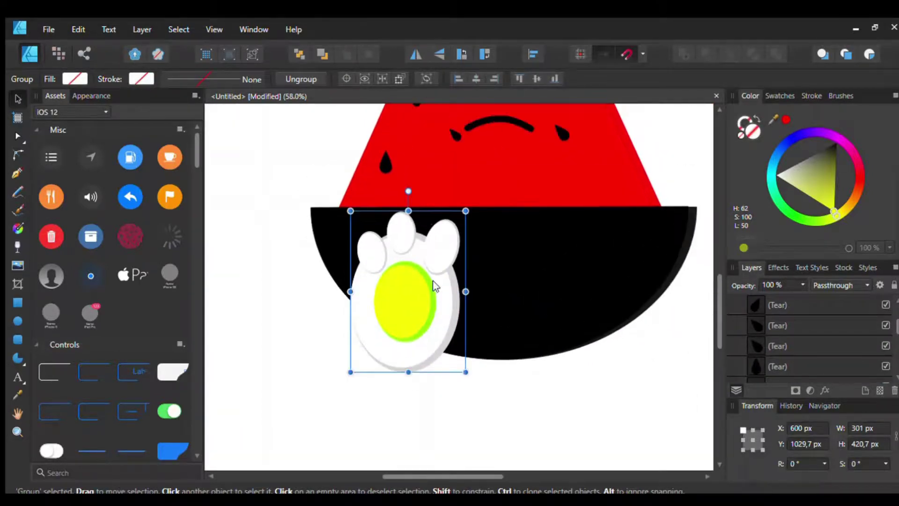
Shrink the paw to 166.4 × 233.6 px, move it onto the rind and tilt it 24.6°.
{"action": "left_click_drag", "start_coordinate": [351, 211], "coordinate": [400, 282]}
{"action": "mouse_move", "coordinate": [430, 314]}
{"action": "left_mouse_down"}
{"action": "mouse_move", "coordinate": [409, 256]}
{"action": "mouse_move", "coordinate": [416, 264]}
{"action": "left_mouse_up"}
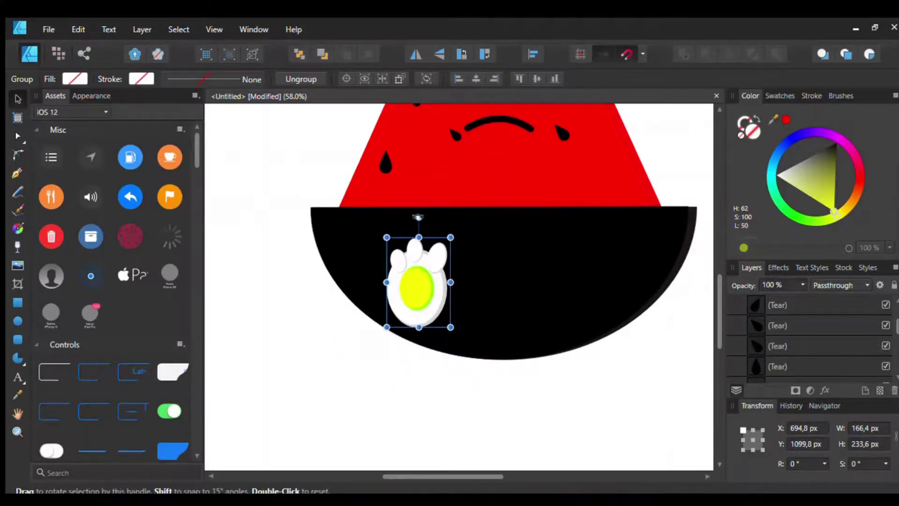
{"action": "left_click_drag", "start_coordinate": [418, 217], "coordinate": [393, 224]}
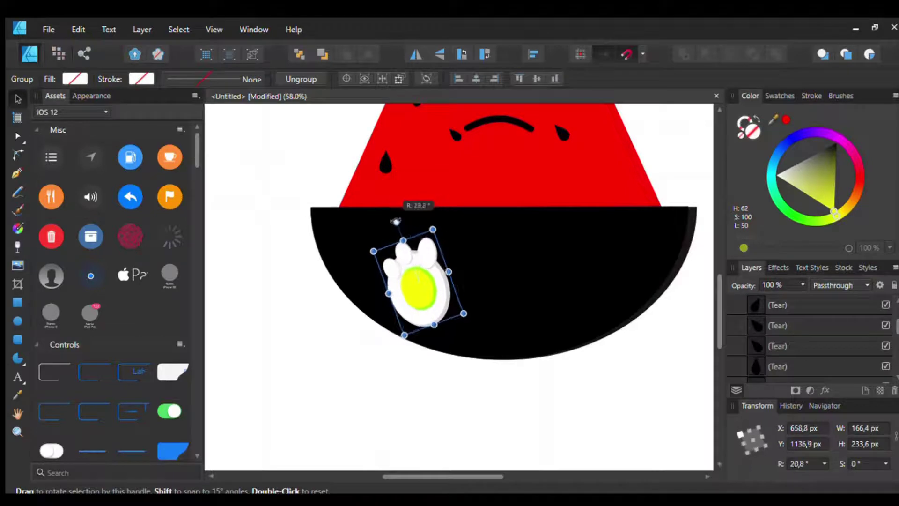
{"action": "left_click", "coordinate": [281, 270]}
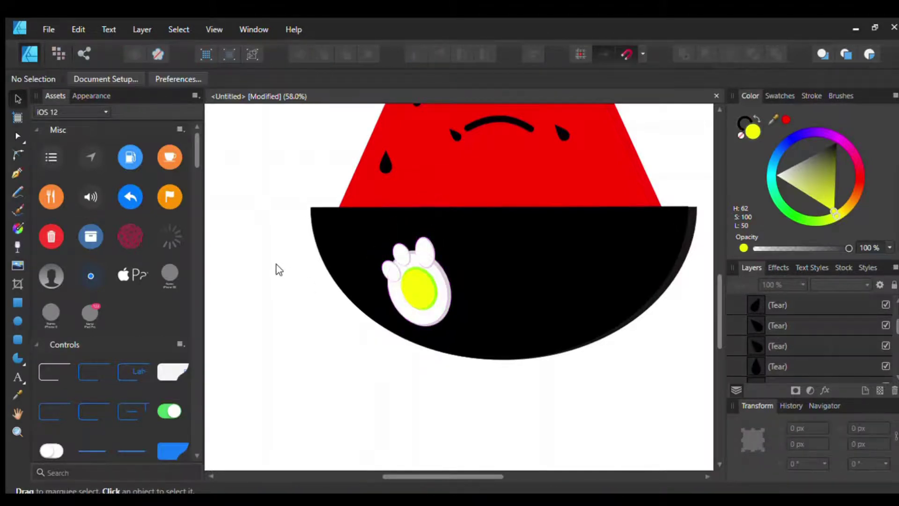
{"action": "scroll", "coordinate": [280, 270], "scroll_direction": "up", "scroll_amount": 1}
{"action": "scroll", "coordinate": [280, 270], "scroll_direction": "down", "scroll_amount": 1}
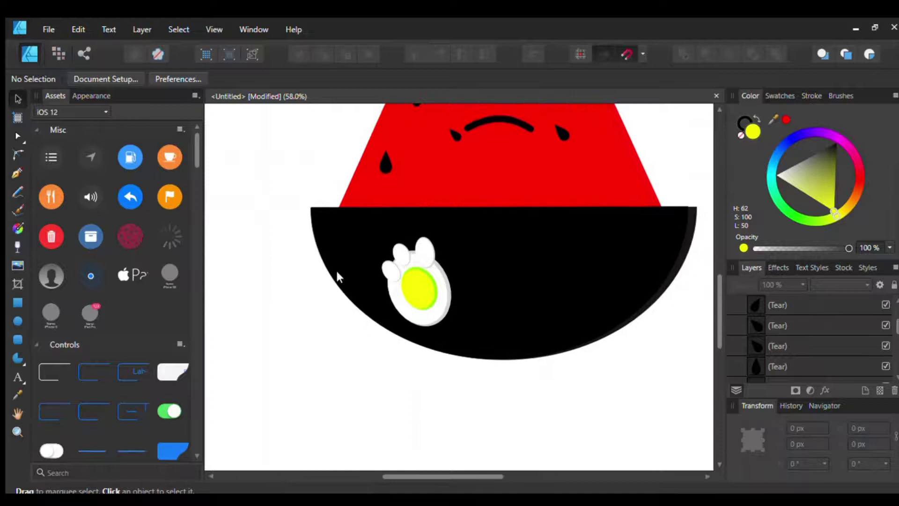
Clone the paw onto the rind's right side and flip the copy horizontally, tilted -24.6°.
{"action": "left_click", "coordinate": [411, 270]}
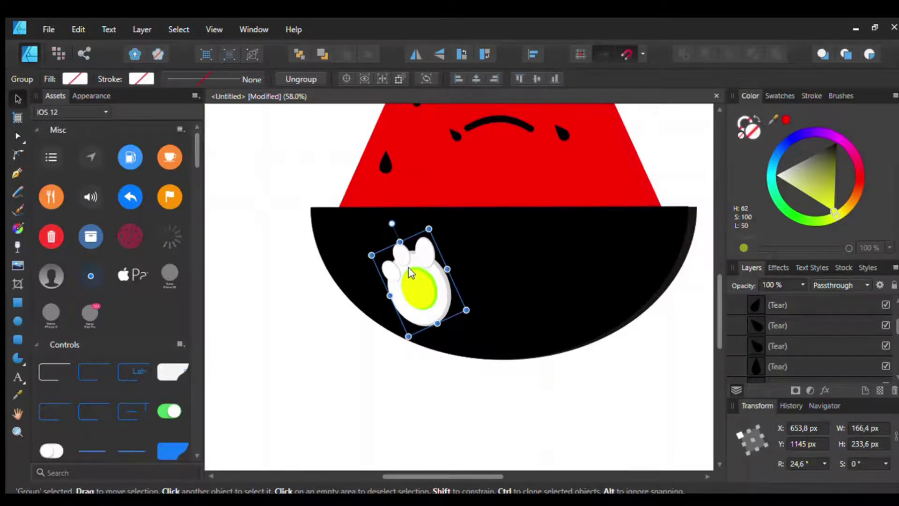
{"action": "mouse_move", "coordinate": [409, 268]}
{"action": "left_mouse_down"}
{"action": "mouse_move", "coordinate": [470, 274]}
{"action": "mouse_move", "coordinate": [556, 267]}
{"action": "mouse_move", "coordinate": [574, 256]}
{"action": "left_mouse_up"}
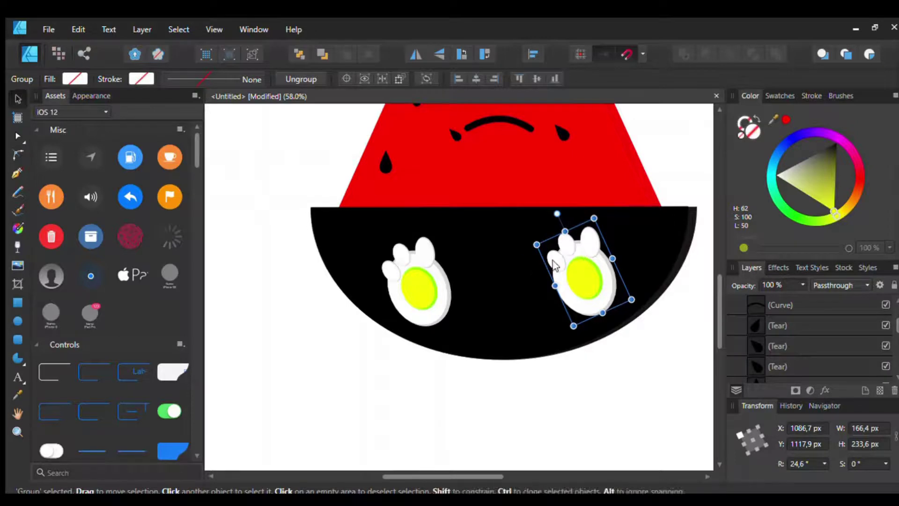
{"action": "scroll", "coordinate": [543, 269], "scroll_direction": "up", "scroll_amount": 2}
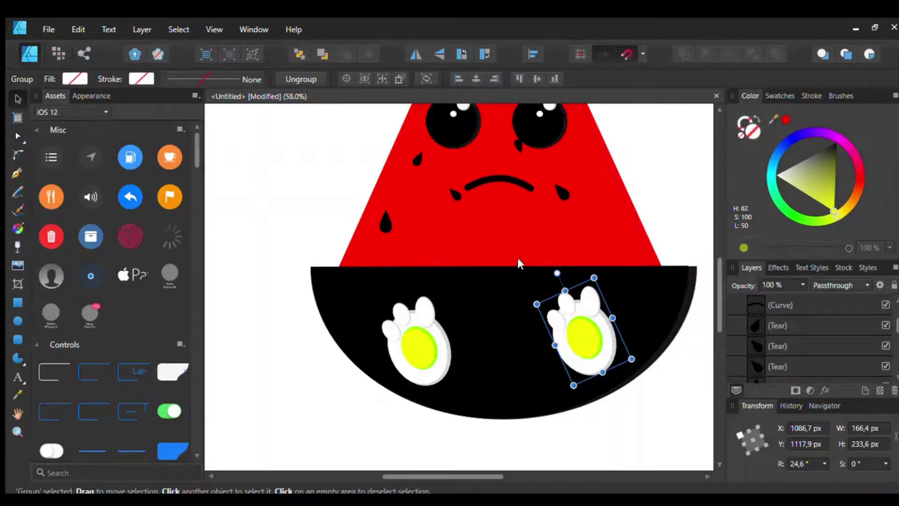
{"action": "left_click", "coordinate": [414, 51]}
{"action": "scroll", "coordinate": [564, 300], "scroll_direction": "up", "scroll_amount": 2}
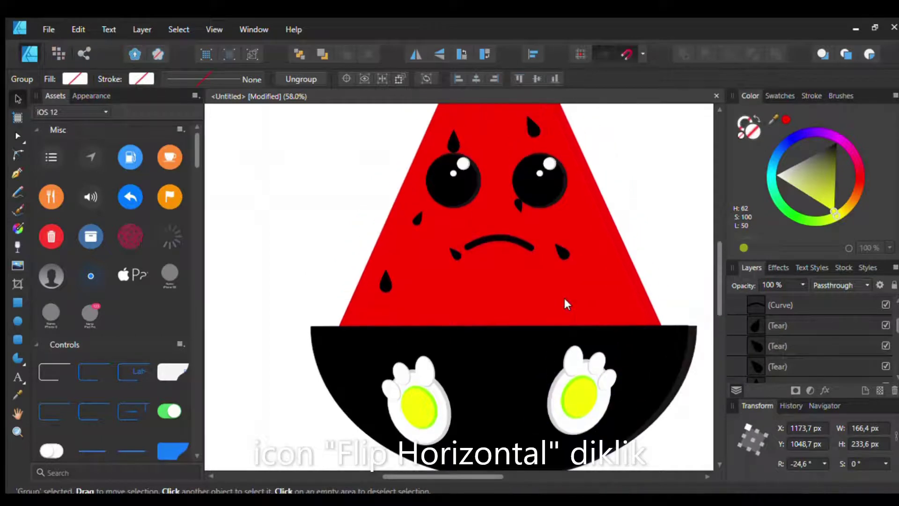
{"action": "left_click", "coordinate": [283, 229]}
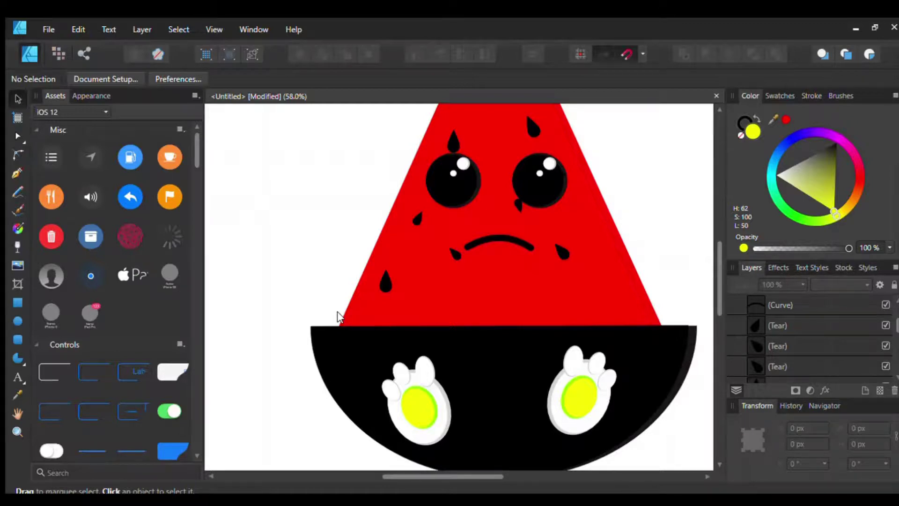
Move the left paw's top white toe oval up into the red flesh left of the frown.
{"action": "scroll", "coordinate": [446, 315], "scroll_direction": "up", "scroll_amount": 1}
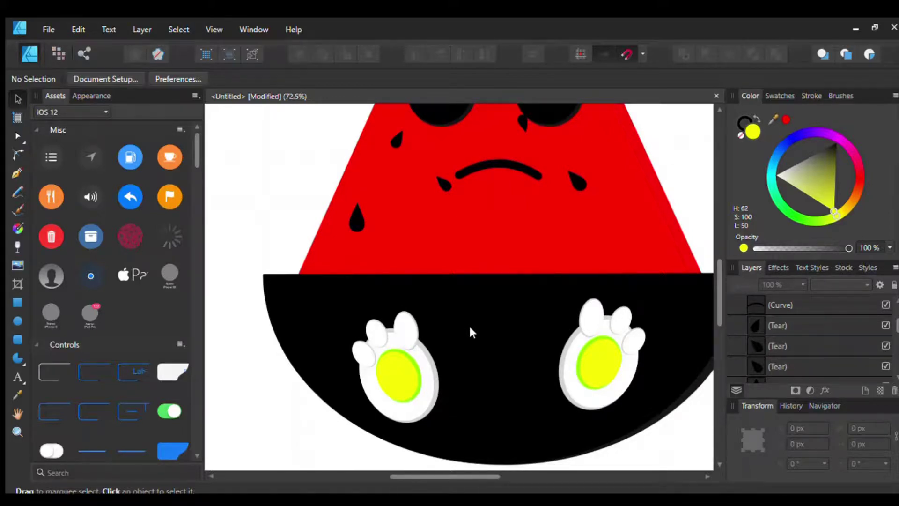
{"action": "left_click", "coordinate": [401, 326]}
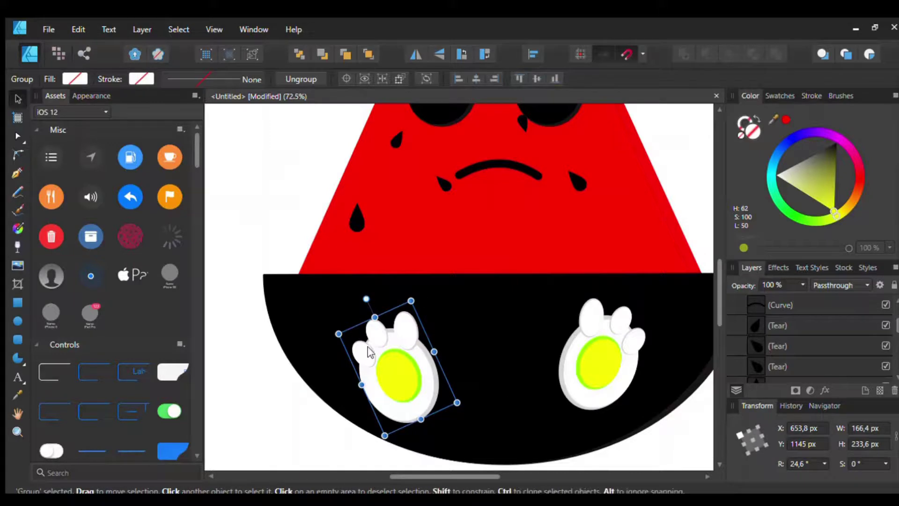
{"action": "double_click", "coordinate": [402, 326]}
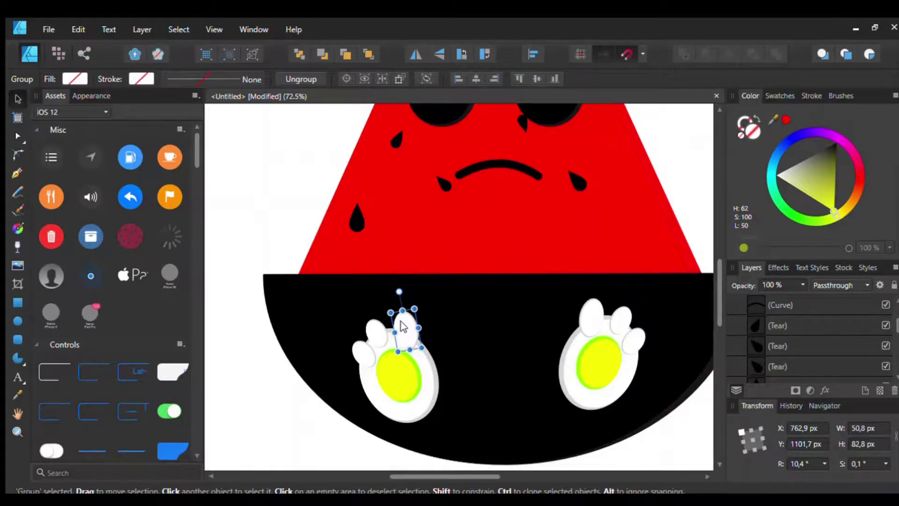
{"action": "left_click_drag", "start_coordinate": [401, 321], "coordinate": [418, 224]}
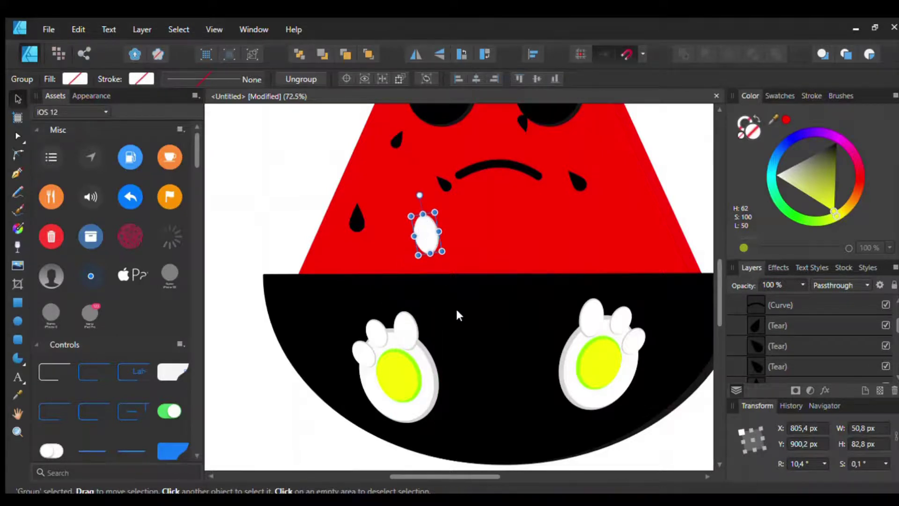
Widen the white toe oval to 116.3 × 188 px.
{"action": "scroll", "coordinate": [456, 308], "scroll_direction": "up", "scroll_amount": 3}
{"action": "scroll", "coordinate": [420, 255], "scroll_direction": "down", "scroll_amount": 3}
{"action": "scroll", "coordinate": [418, 257], "scroll_direction": "up", "scroll_amount": 2}
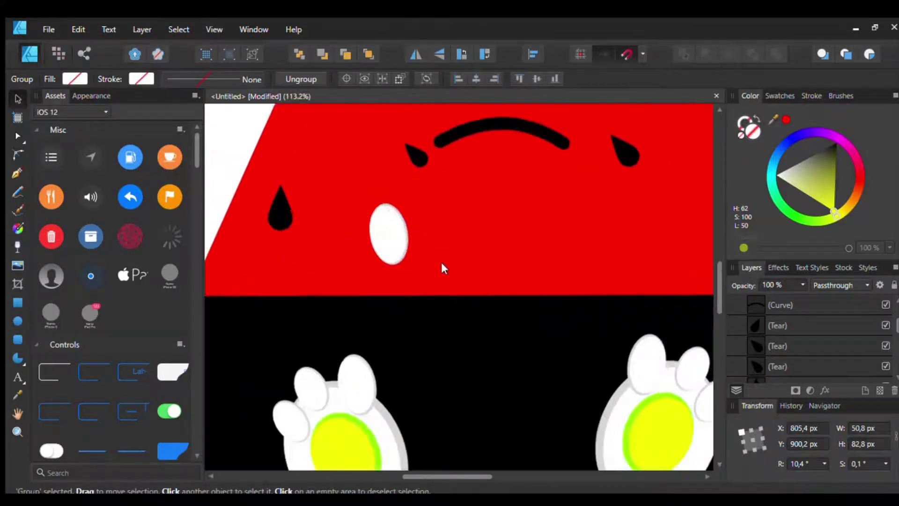
{"action": "scroll", "coordinate": [433, 261], "scroll_direction": "down", "scroll_amount": 3}
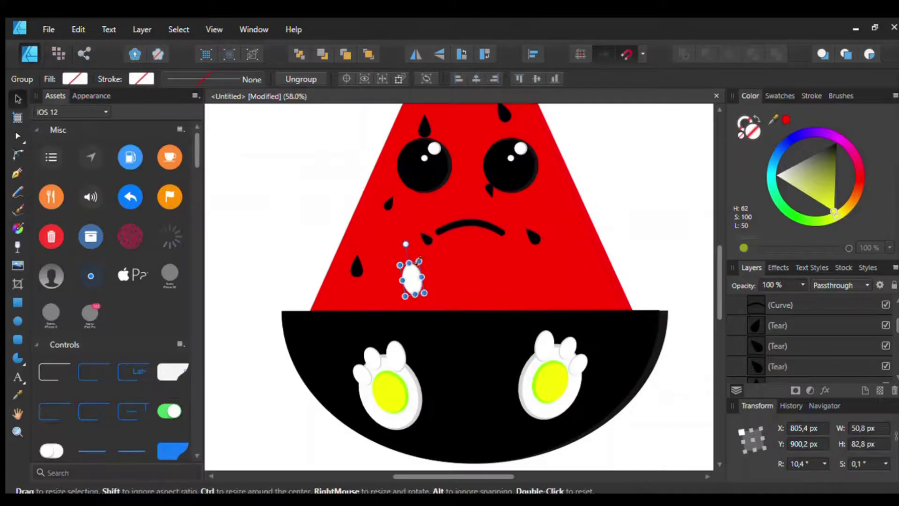
{"action": "mouse_move", "coordinate": [402, 281]}
{"action": "left_mouse_down"}
{"action": "mouse_move", "coordinate": [381, 283]}
{"action": "mouse_move", "coordinate": [388, 232]}
{"action": "left_mouse_up"}
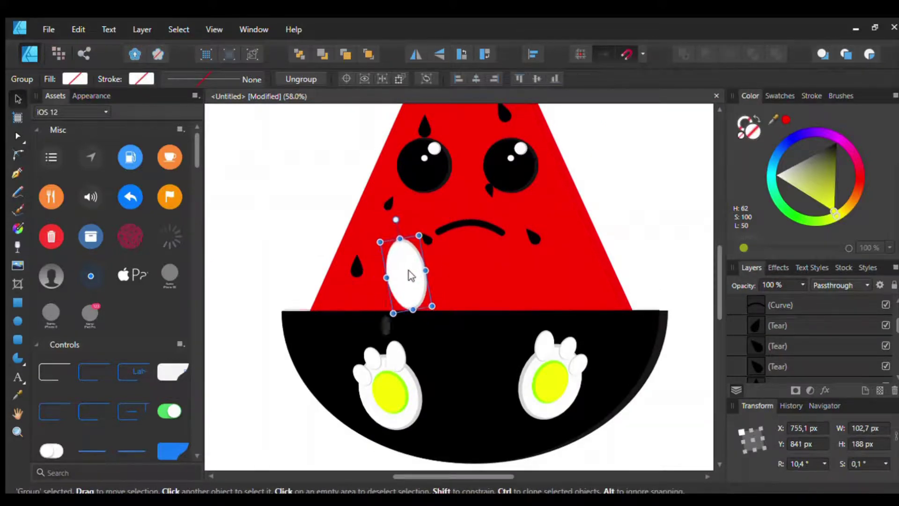
{"action": "left_click_drag", "start_coordinate": [401, 272], "coordinate": [434, 270]}
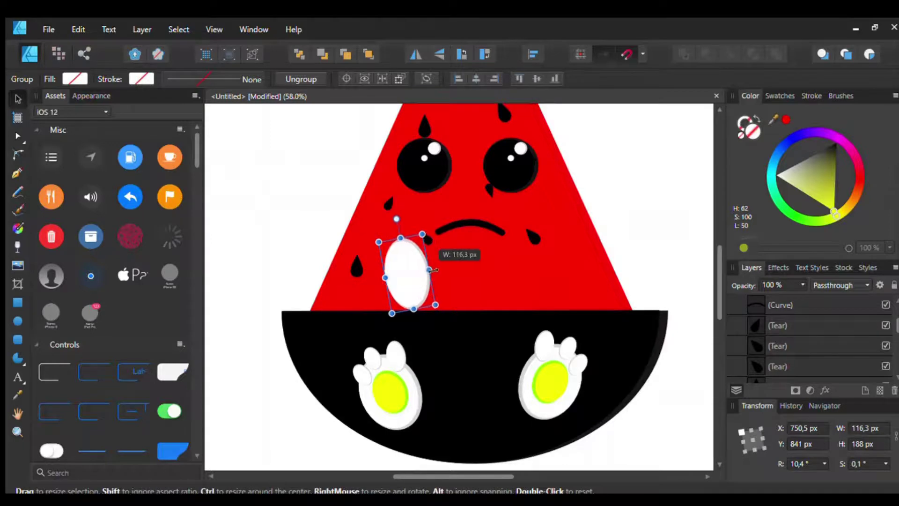
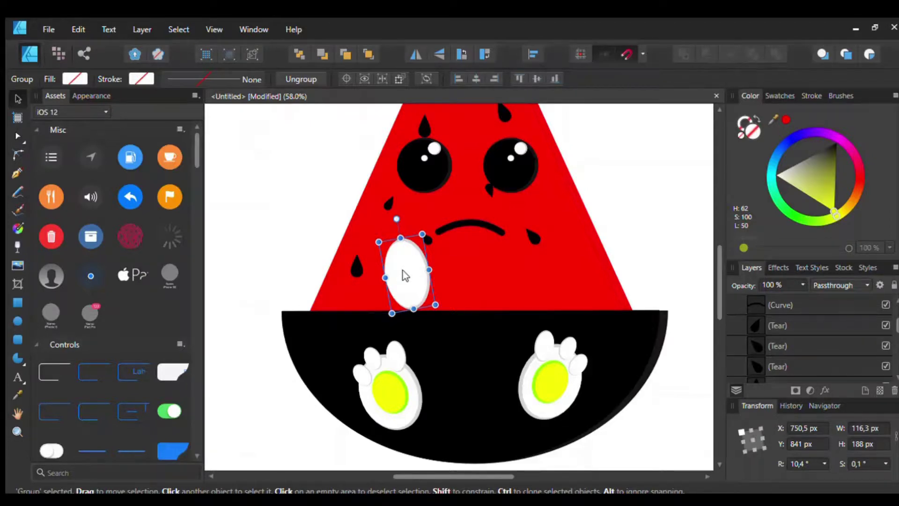
Duplicate the white oval, place the copy to its right, and nudge the left oval slightly.
{"action": "left_click_drag", "start_coordinate": [405, 276], "coordinate": [463, 276]}
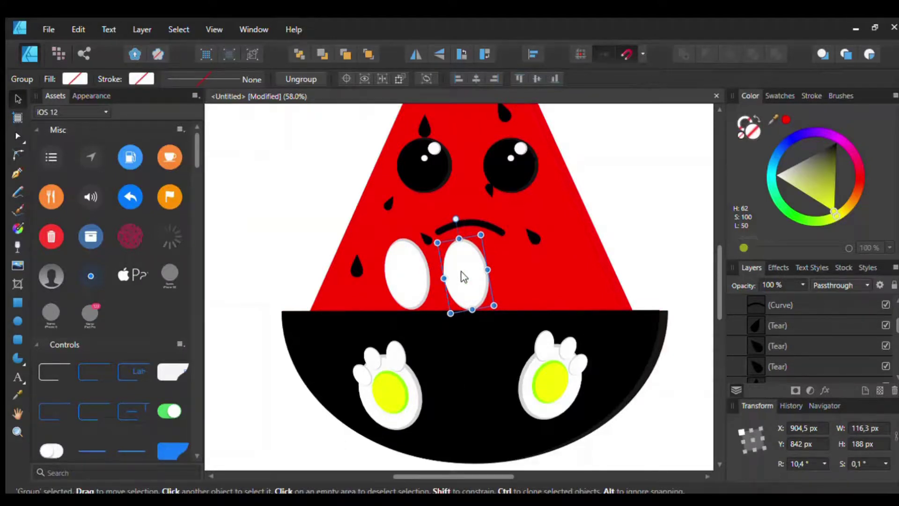
{"action": "left_click_drag", "start_coordinate": [464, 276], "coordinate": [459, 278]}
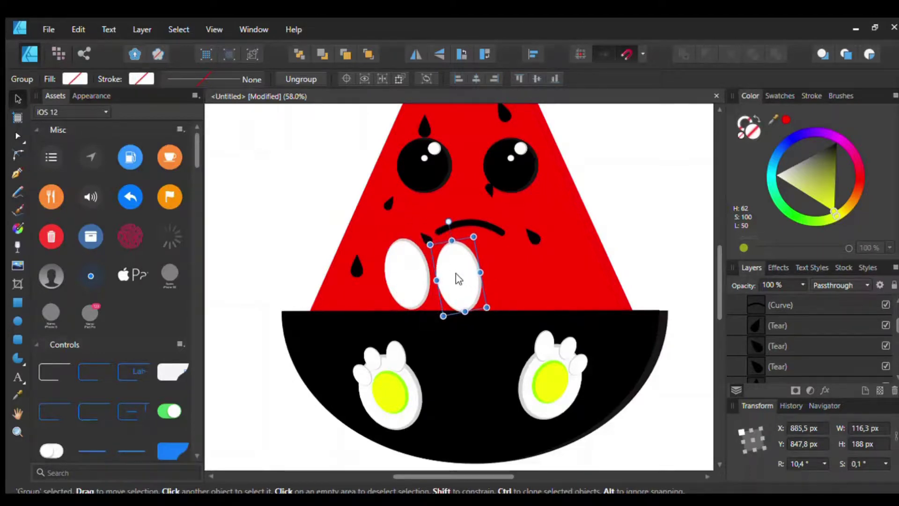
{"action": "left_click", "coordinate": [392, 262]}
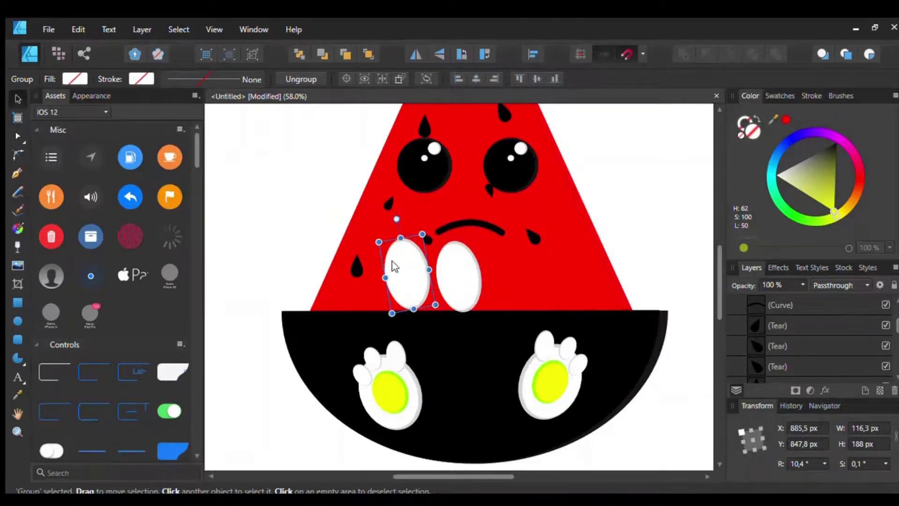
{"action": "left_click", "coordinate": [462, 274]}
{"action": "double_click", "coordinate": [455, 274]}
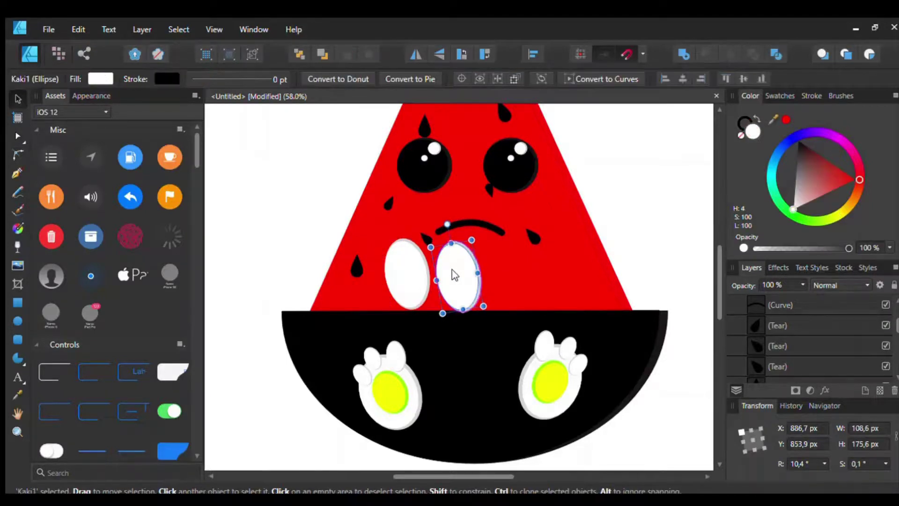
{"action": "left_click", "coordinate": [394, 252]}
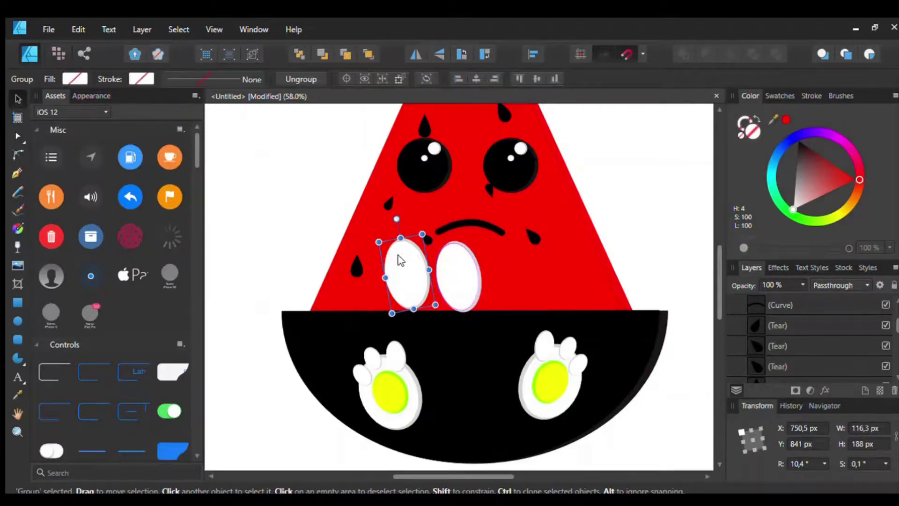
{"action": "mouse_move", "coordinate": [398, 254]}
{"action": "left_mouse_down"}
{"action": "mouse_move", "coordinate": [380, 274]}
{"action": "mouse_move", "coordinate": [399, 255]}
{"action": "left_mouse_up"}
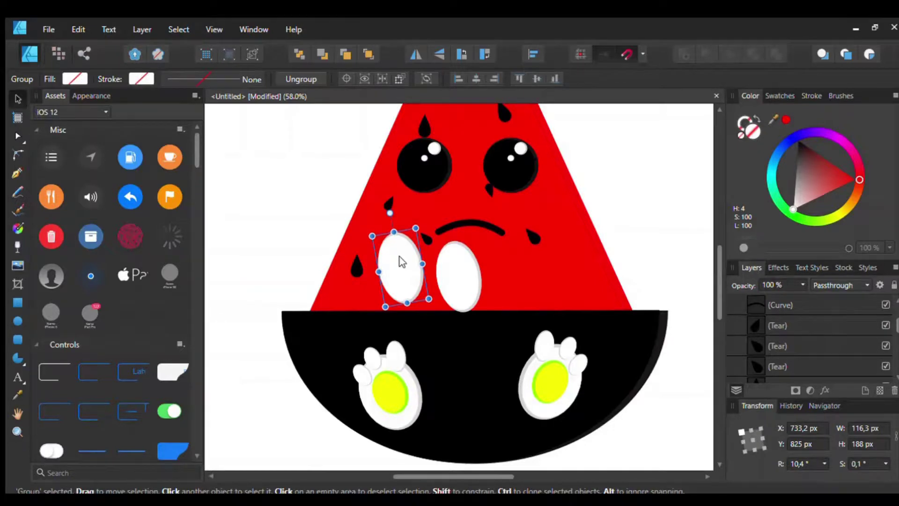
Tilt the right oval to about -10.6° and narrow it to 100.7 × 175.7 px.
{"action": "left_click", "coordinate": [461, 271]}
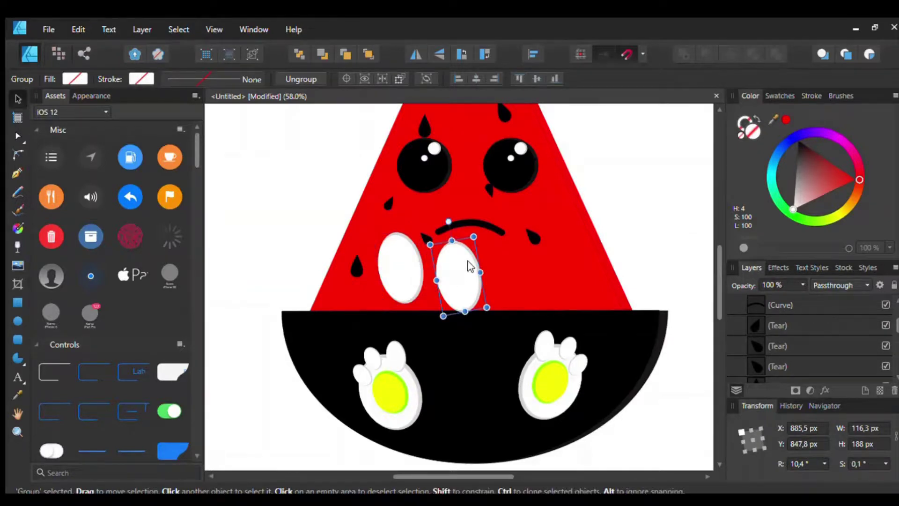
{"action": "left_click_drag", "start_coordinate": [449, 221], "coordinate": [468, 221]}
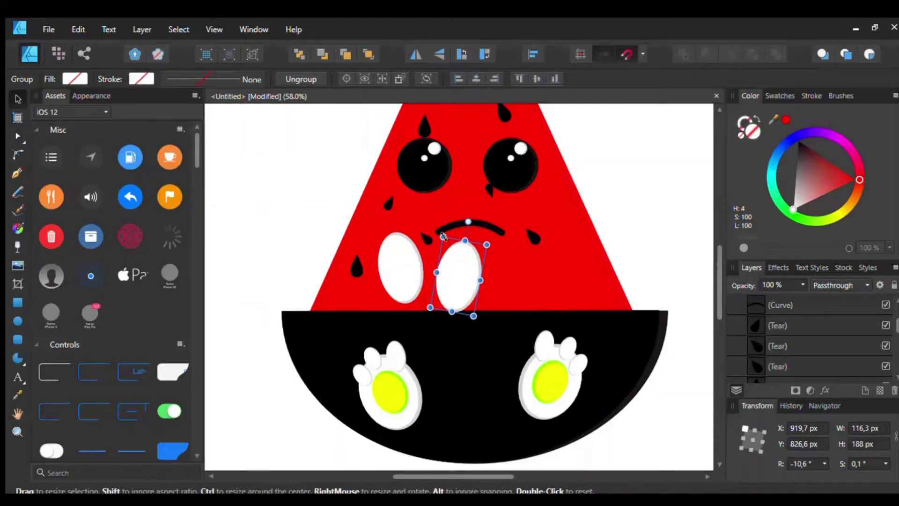
{"action": "left_click_drag", "start_coordinate": [443, 237], "coordinate": [438, 240]}
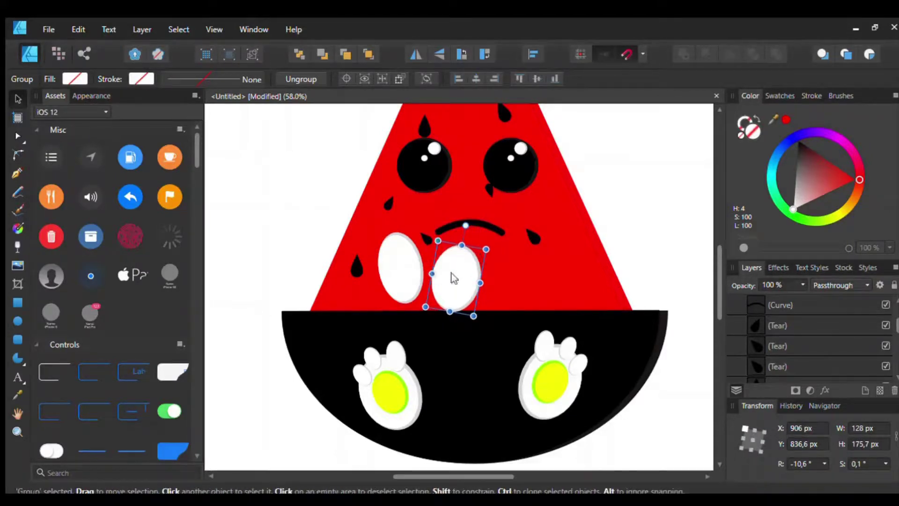
{"action": "left_click_drag", "start_coordinate": [461, 246], "coordinate": [454, 249]}
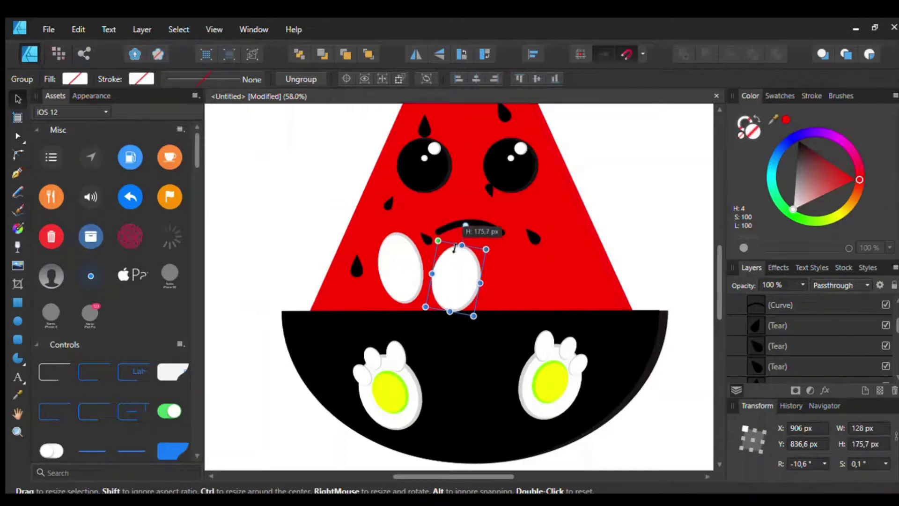
{"action": "left_click_drag", "start_coordinate": [481, 283], "coordinate": [423, 241]}
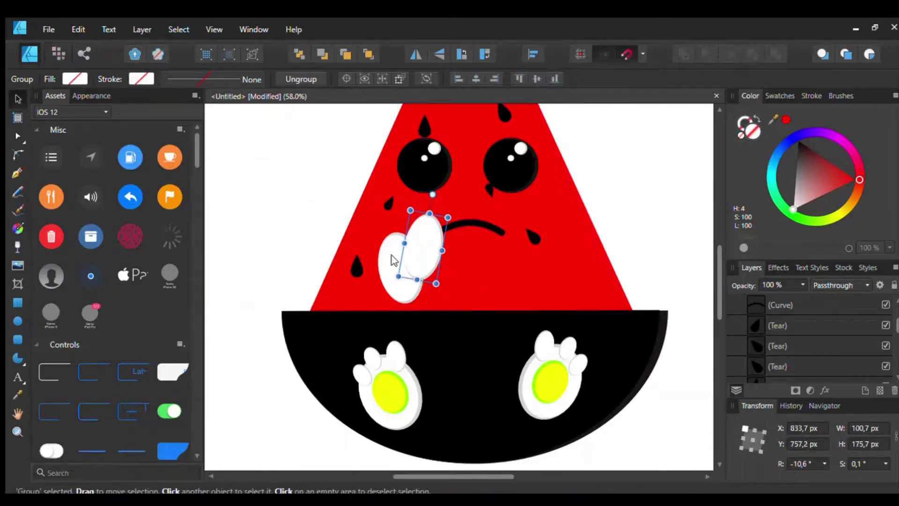
Shrink the copied oval into a small finger, move it near the tear, and tilt it.
{"action": "mouse_move", "coordinate": [448, 217]}
{"action": "left_mouse_down"}
{"action": "mouse_move", "coordinate": [430, 240]}
{"action": "mouse_move", "coordinate": [440, 235]}
{"action": "left_mouse_up"}
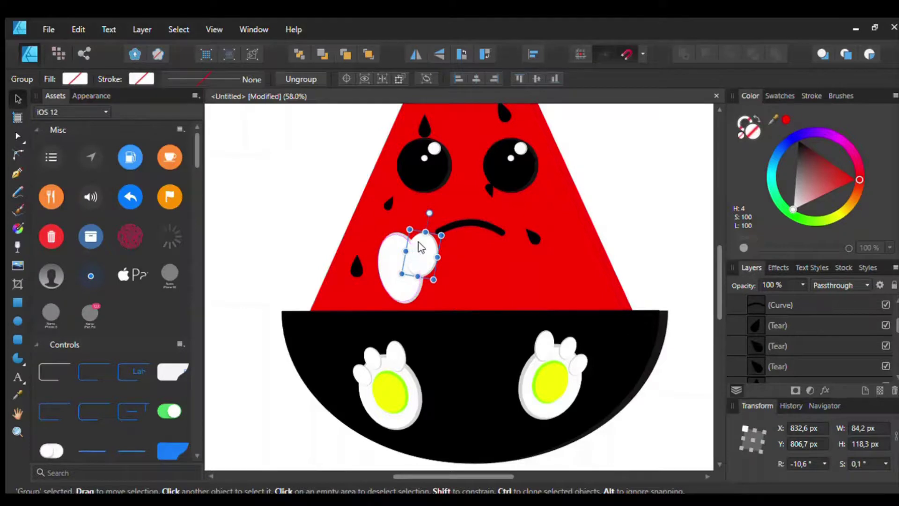
{"action": "mouse_move", "coordinate": [420, 247]}
{"action": "left_mouse_down"}
{"action": "mouse_move", "coordinate": [379, 218]}
{"action": "mouse_move", "coordinate": [394, 225]}
{"action": "left_mouse_up"}
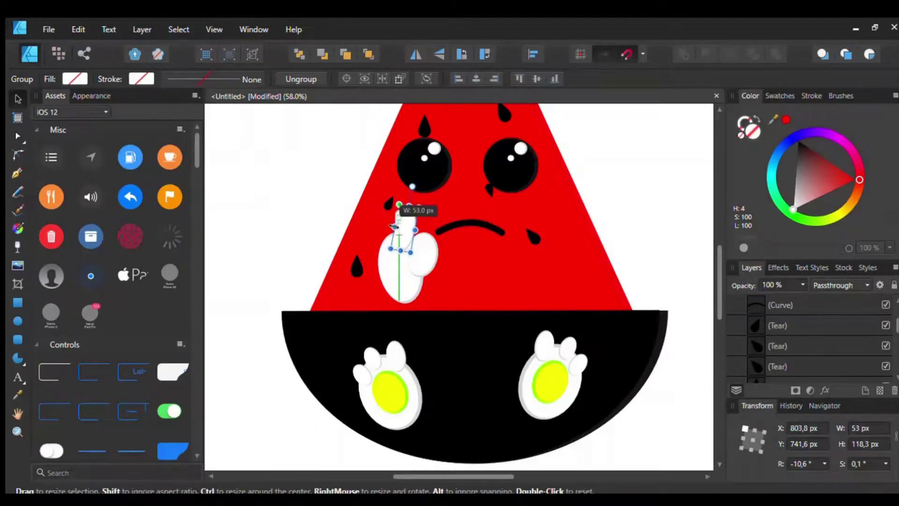
{"action": "left_click_drag", "start_coordinate": [404, 188], "coordinate": [399, 193]}
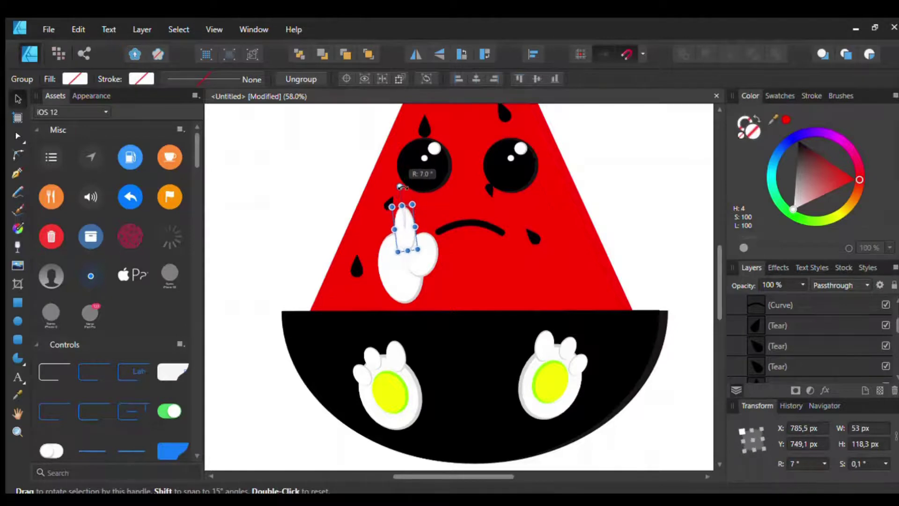
{"action": "left_click_drag", "start_coordinate": [405, 234], "coordinate": [381, 239]}
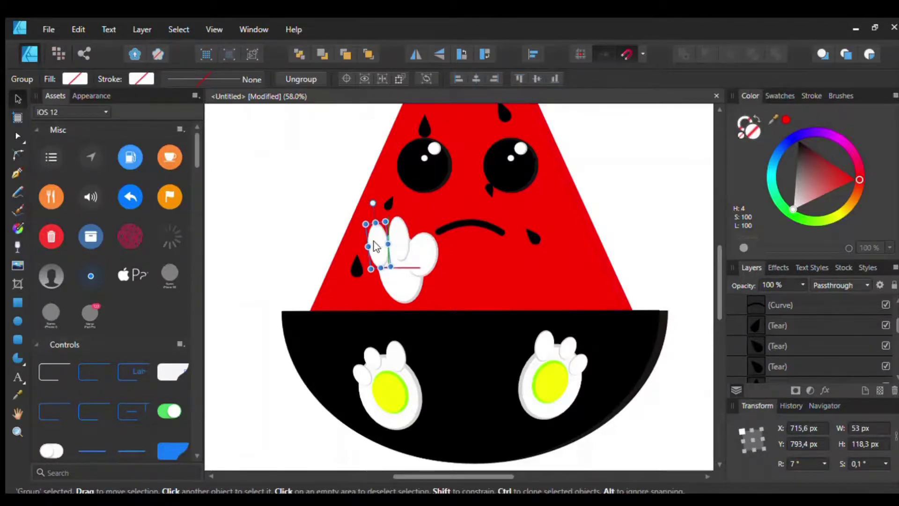
{"action": "mouse_move", "coordinate": [373, 203]}
{"action": "left_mouse_down"}
{"action": "mouse_move", "coordinate": [360, 206]}
{"action": "mouse_move", "coordinate": [378, 240]}
{"action": "left_mouse_up"}
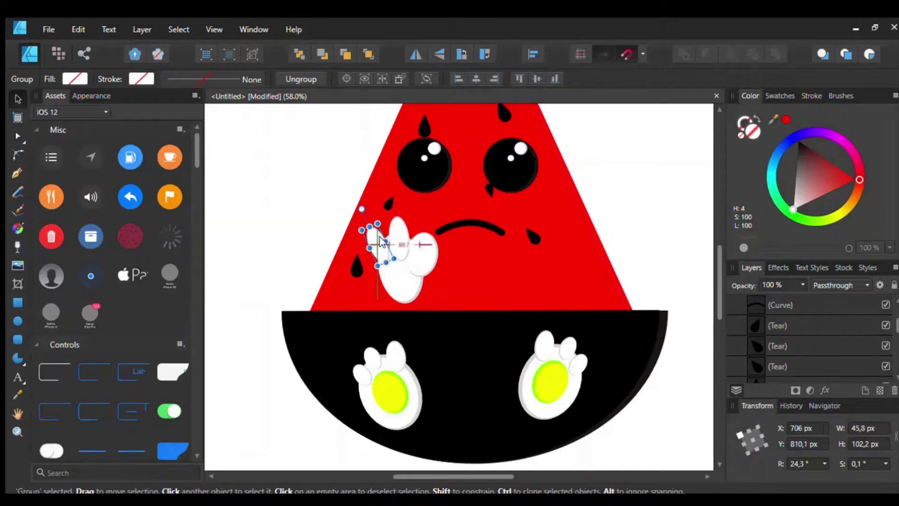
Shrink the hand's right oval and tilt the finger to 48.3° at 45.9 × 75.9 px.
{"action": "left_click", "coordinate": [414, 252]}
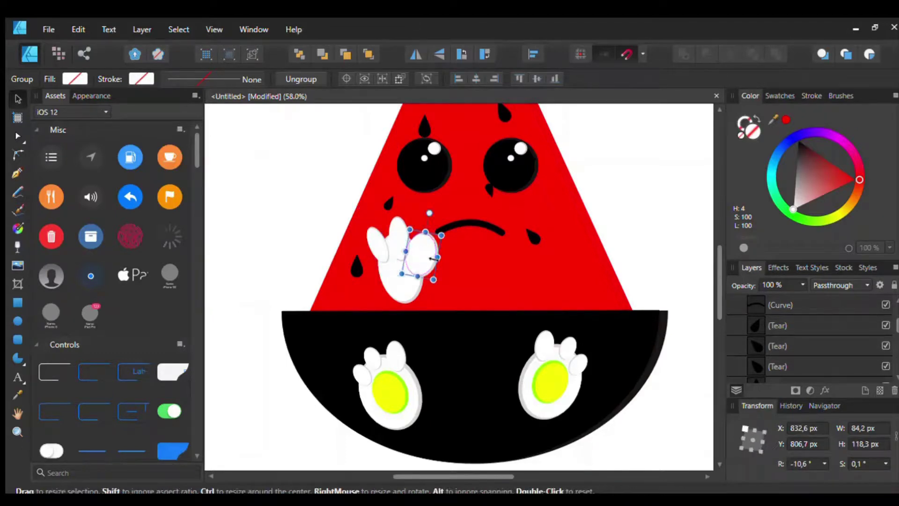
{"action": "mouse_move", "coordinate": [410, 229]}
{"action": "left_mouse_down"}
{"action": "mouse_move", "coordinate": [419, 238]}
{"action": "mouse_move", "coordinate": [410, 237]}
{"action": "left_mouse_up"}
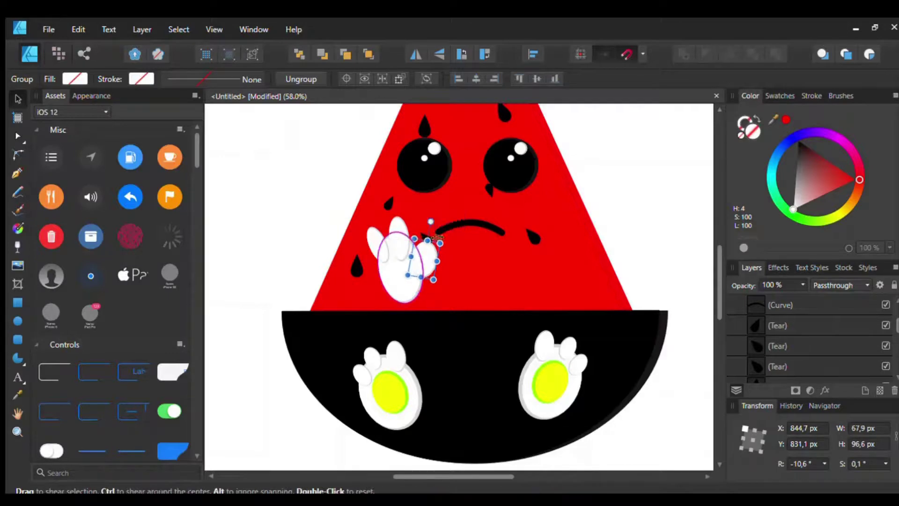
{"action": "left_click", "coordinate": [380, 242]}
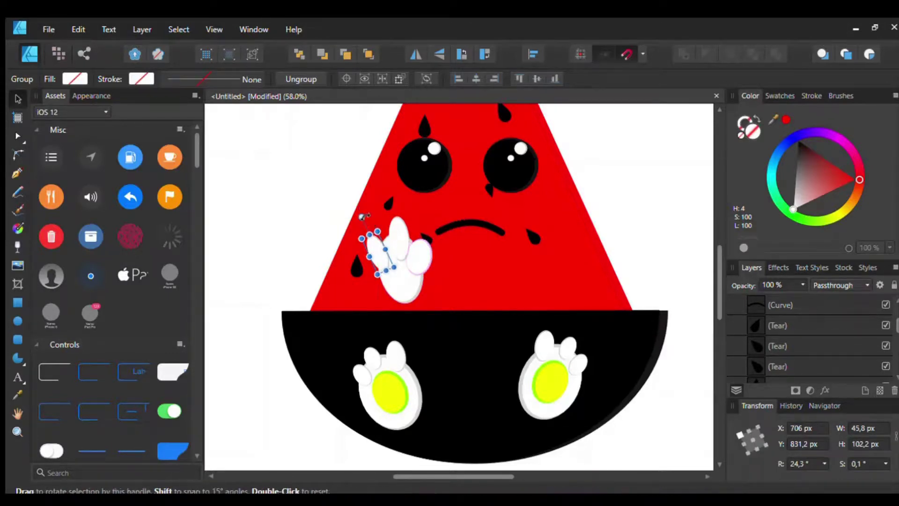
{"action": "mouse_move", "coordinate": [362, 217]}
{"action": "left_mouse_down"}
{"action": "mouse_move", "coordinate": [348, 227]}
{"action": "mouse_move", "coordinate": [393, 264]}
{"action": "mouse_move", "coordinate": [390, 243]}
{"action": "mouse_move", "coordinate": [422, 264]}
{"action": "left_mouse_up"}
Enter the hand group and begin selecting its finger ovals.
{"action": "left_click", "coordinate": [409, 295]}
{"action": "left_click", "coordinate": [396, 290]}
{"action": "scroll", "coordinate": [434, 284], "scroll_direction": "up", "scroll_amount": 2}
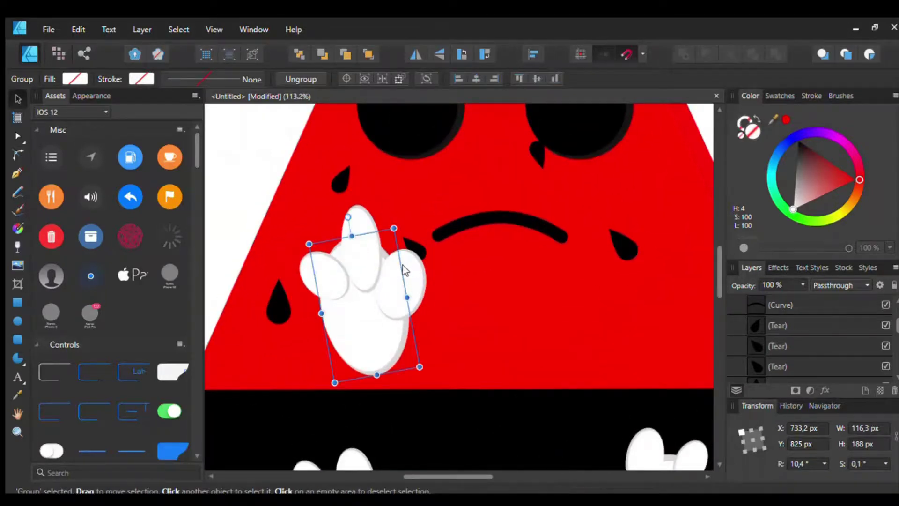
{"action": "double_click", "coordinate": [363, 254]}
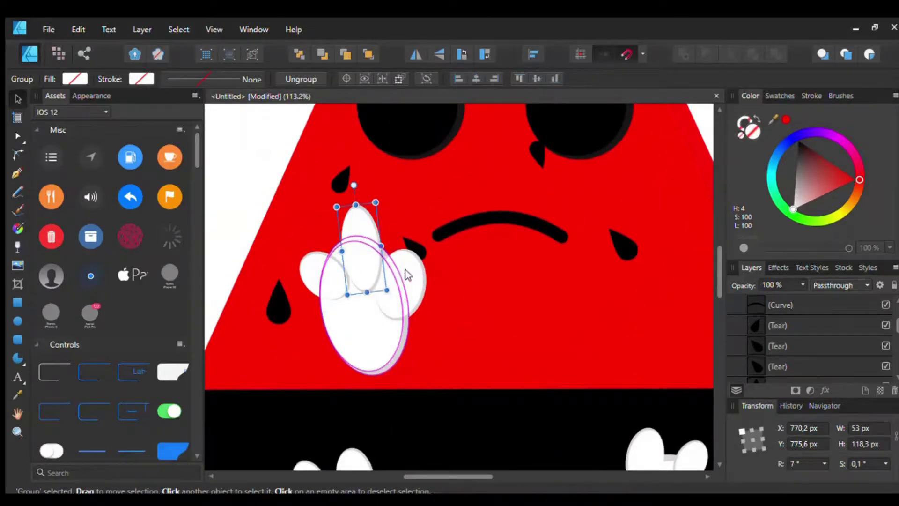
{"action": "left_click", "coordinate": [405, 271]}
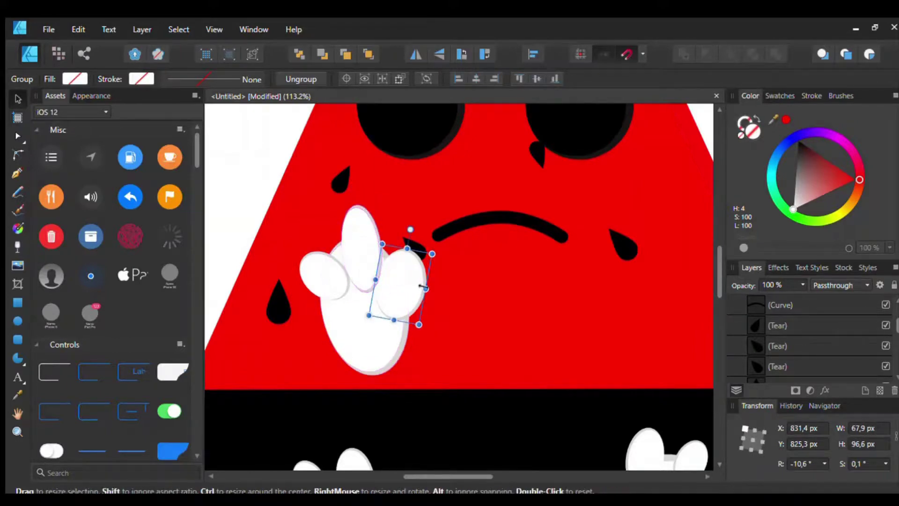
{"action": "left_click", "coordinate": [359, 241], "text": "shift"}
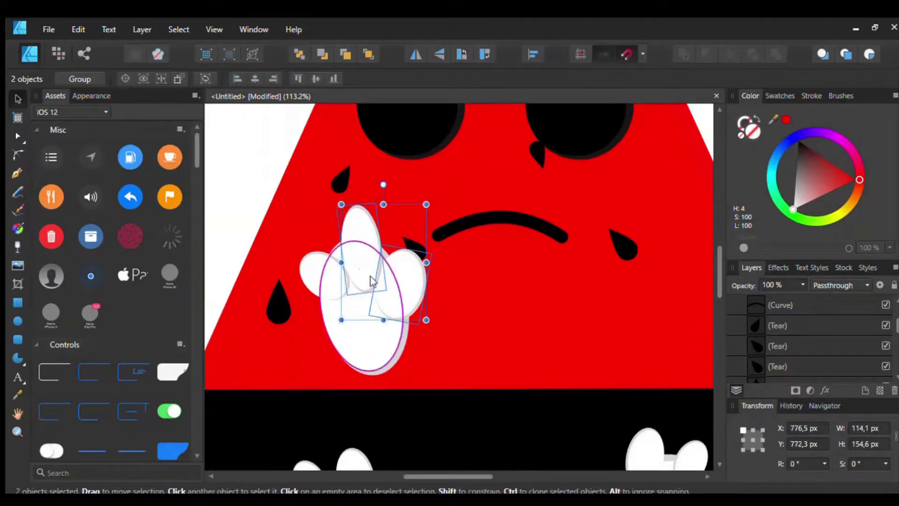
Re-enter the hand and select all three fingers plus the palm, four objects in total.
{"action": "left_click", "coordinate": [451, 300]}
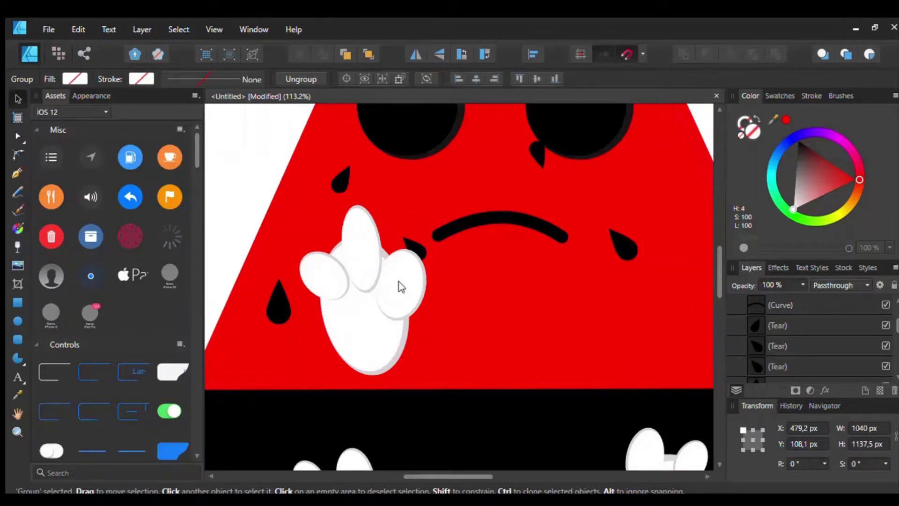
{"action": "double_click", "coordinate": [403, 281]}
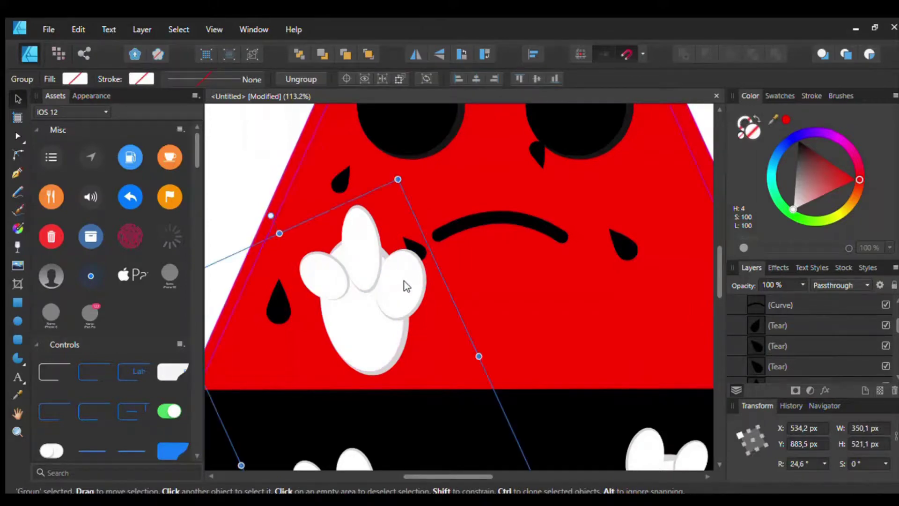
{"action": "scroll", "coordinate": [372, 272], "scroll_direction": "down", "scroll_amount": 1}
{"action": "scroll", "coordinate": [375, 253], "scroll_direction": "down", "scroll_amount": 1}
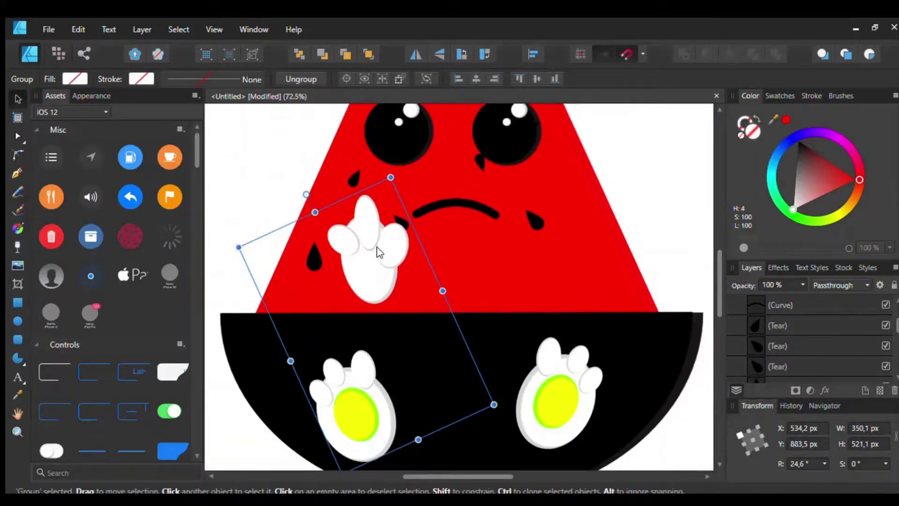
{"action": "double_click", "coordinate": [376, 241]}
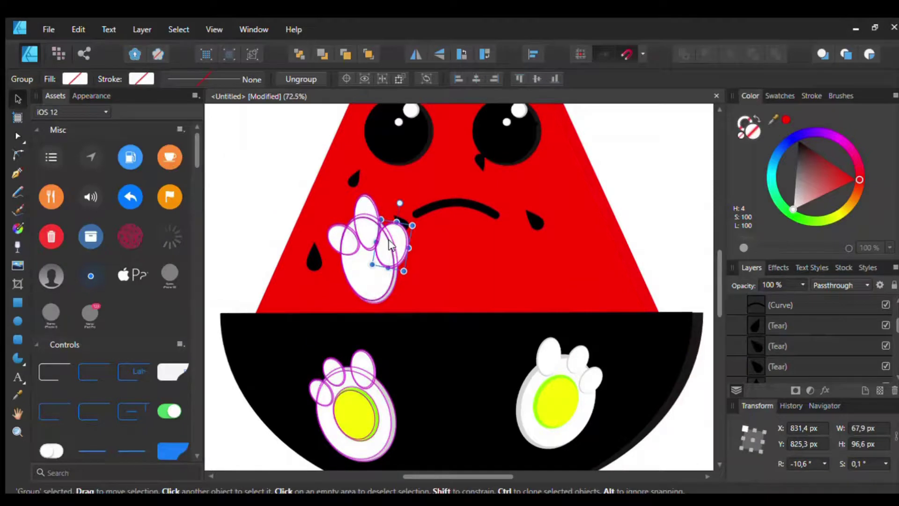
{"action": "left_click", "coordinate": [364, 209], "text": "shift"}
{"action": "left_click", "coordinate": [334, 233], "text": "shift"}
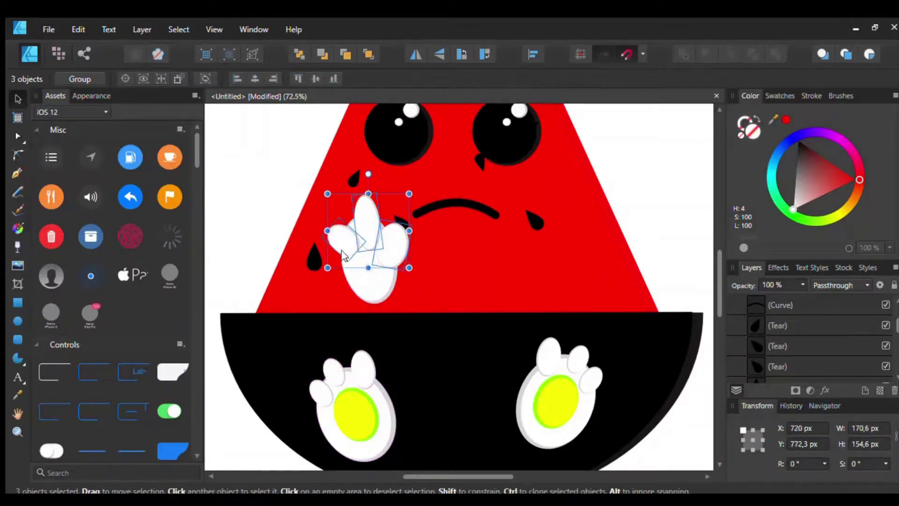
{"action": "left_click", "coordinate": [361, 286], "text": "shift"}
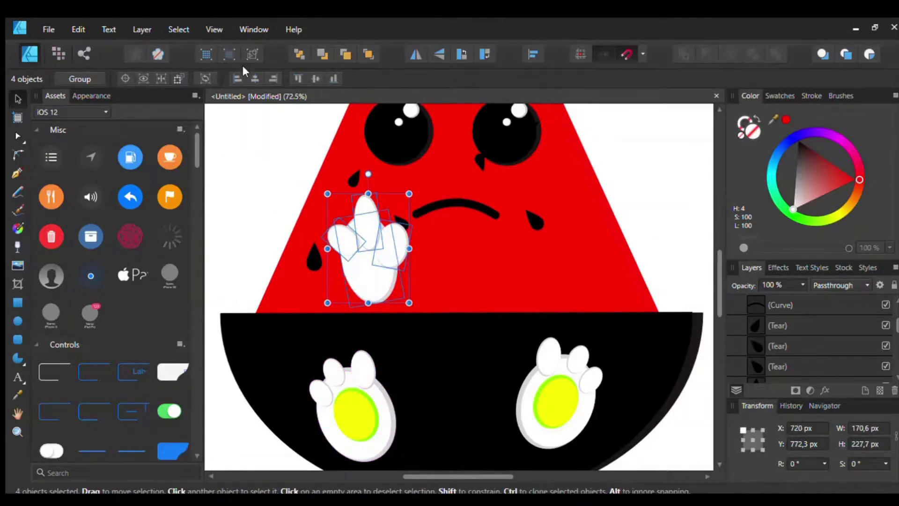
Group the fingers and palm, then shrink the hand and rotate it to 52.2° on the cheek.
{"action": "key", "text": "ctrl+g"}
{"action": "left_click_drag", "start_coordinate": [411, 191], "coordinate": [378, 199]}
{"action": "left_click_drag", "start_coordinate": [367, 237], "coordinate": [349, 242]}
{"action": "left_click_drag", "start_coordinate": [372, 186], "coordinate": [371, 227]}
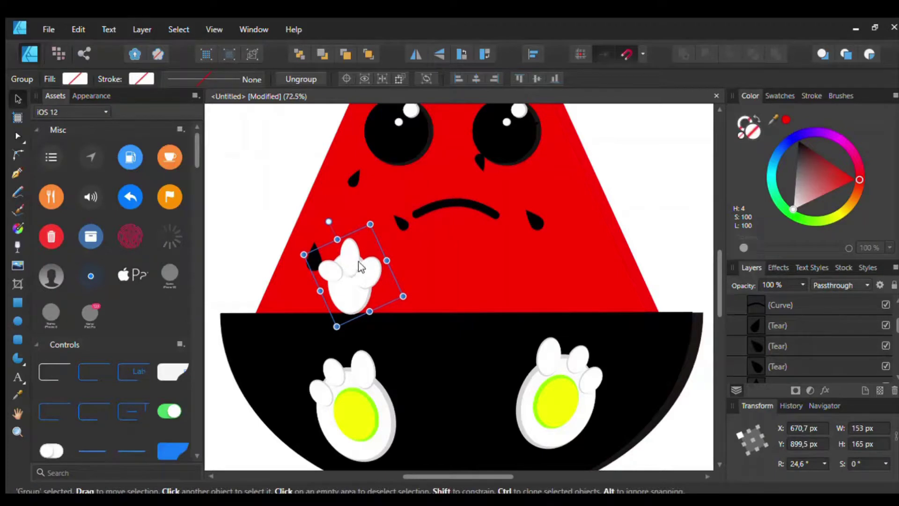
{"action": "left_click_drag", "start_coordinate": [360, 267], "coordinate": [376, 245]}
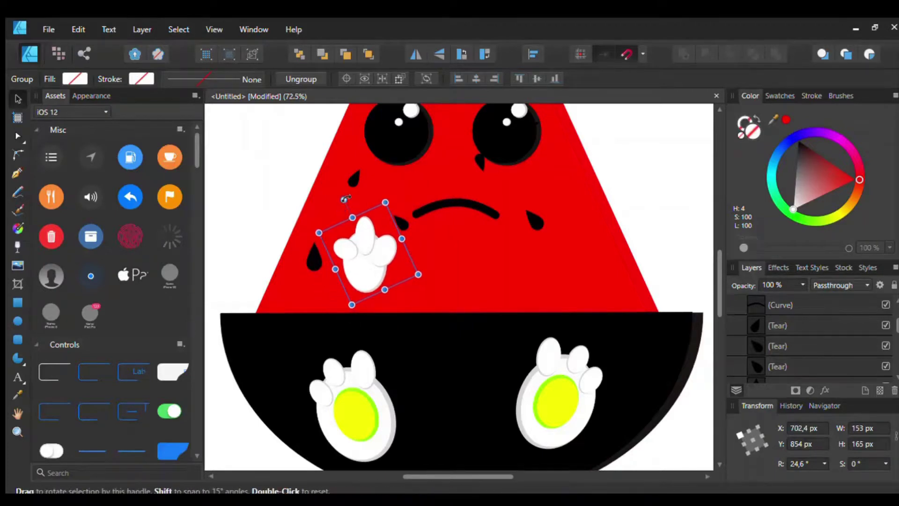
{"action": "left_click_drag", "start_coordinate": [345, 198], "coordinate": [322, 218]}
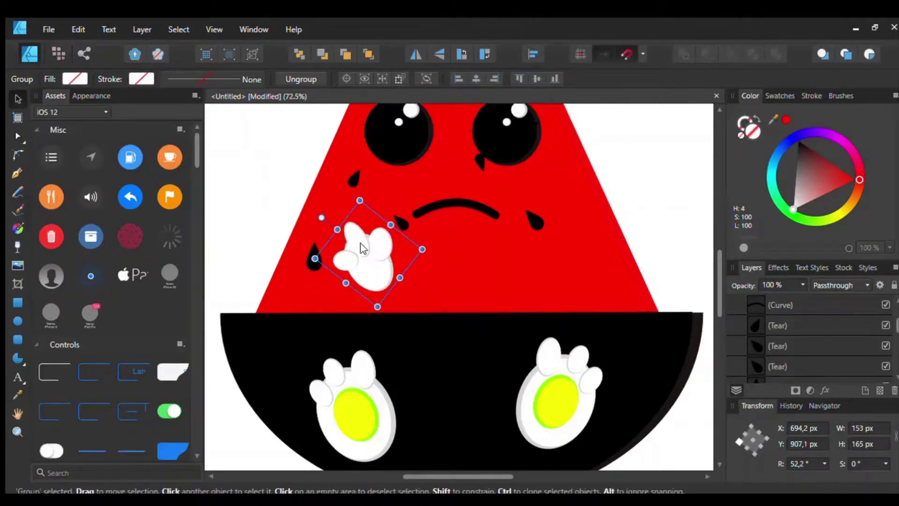
{"action": "left_click_drag", "start_coordinate": [360, 243], "coordinate": [353, 245]}
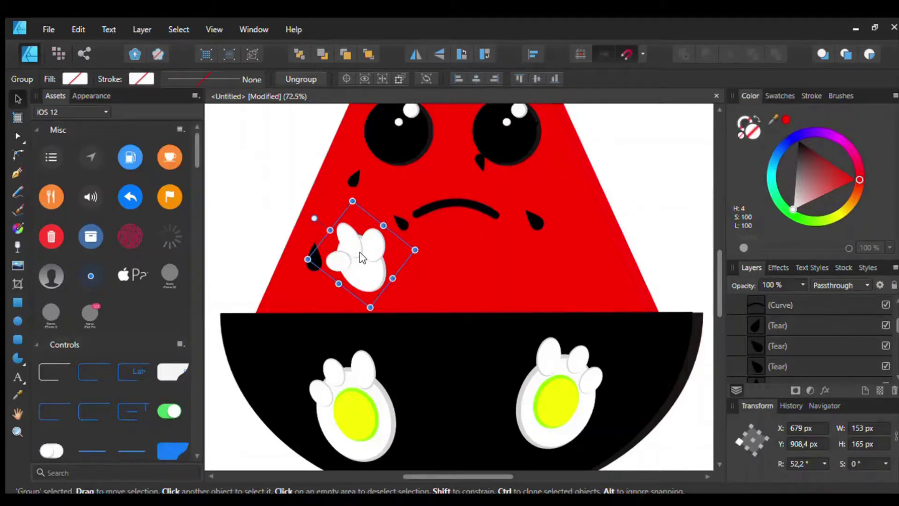
Place a horizontally flipped copy of the hand on the slice's right cheek.
{"action": "left_click_drag", "start_coordinate": [360, 252], "coordinate": [545, 256]}
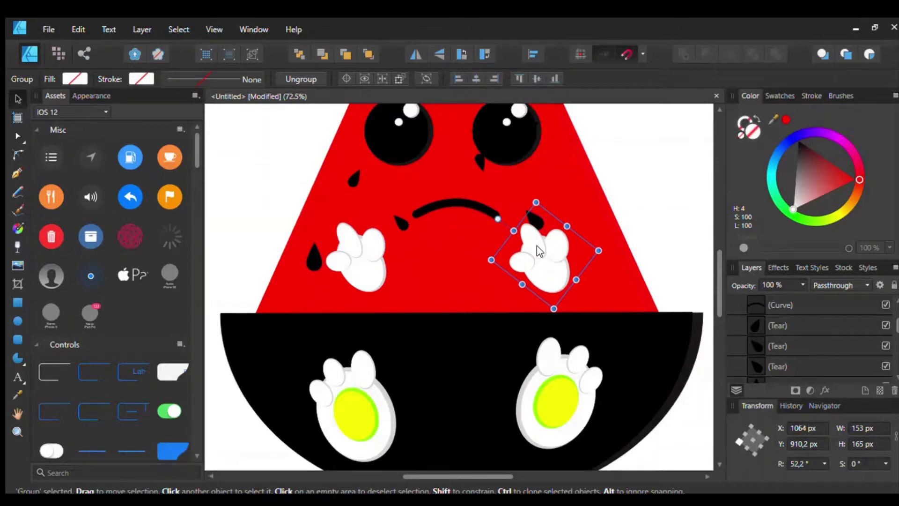
{"action": "left_click", "coordinate": [412, 51]}
{"action": "scroll", "coordinate": [595, 219], "scroll_direction": "down", "scroll_amount": 3}
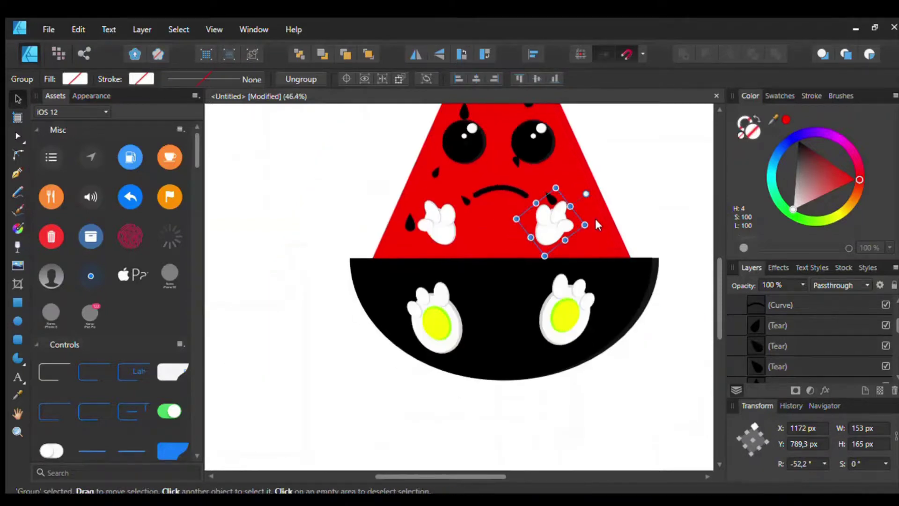
{"action": "scroll", "coordinate": [617, 280], "scroll_direction": "down", "scroll_amount": 2}
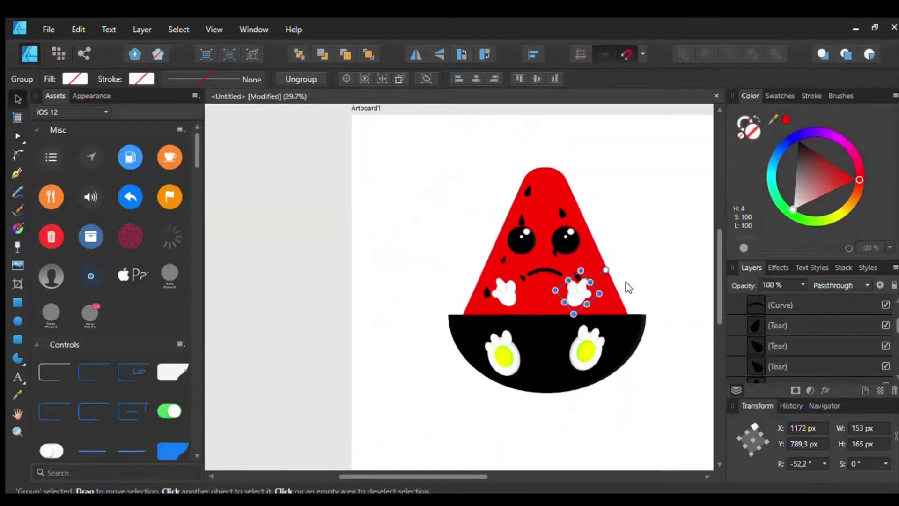
{"action": "scroll", "coordinate": [605, 304], "scroll_direction": "up", "scroll_amount": 2}
{"action": "scroll", "coordinate": [575, 290], "scroll_direction": "up", "scroll_amount": 1}
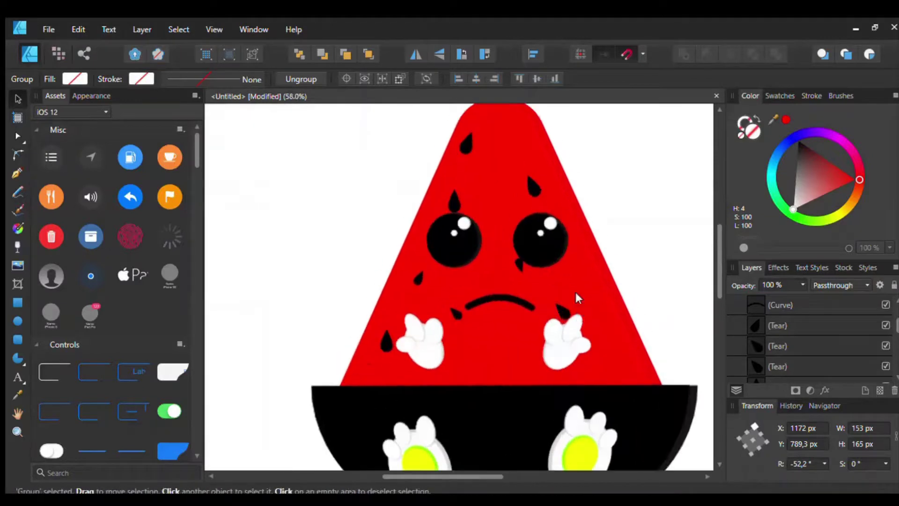
Move the tear beside the left hand down and to the right.
{"action": "left_click", "coordinate": [453, 311]}
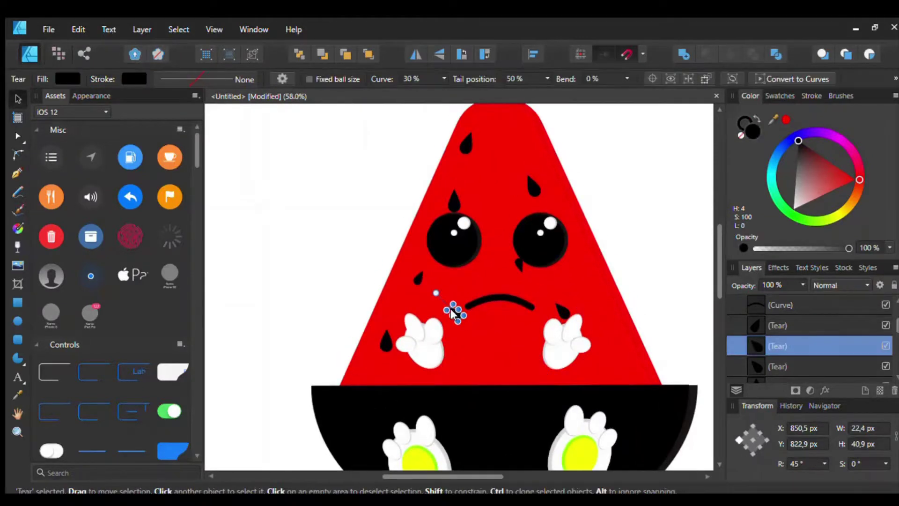
{"action": "mouse_move", "coordinate": [453, 310]}
{"action": "left_mouse_down"}
{"action": "mouse_move", "coordinate": [489, 352]}
{"action": "mouse_move", "coordinate": [503, 325]}
{"action": "left_mouse_up"}
{"action": "left_click", "coordinate": [693, 228]}
{"action": "scroll", "coordinate": [647, 262], "scroll_direction": "down", "scroll_amount": 2}
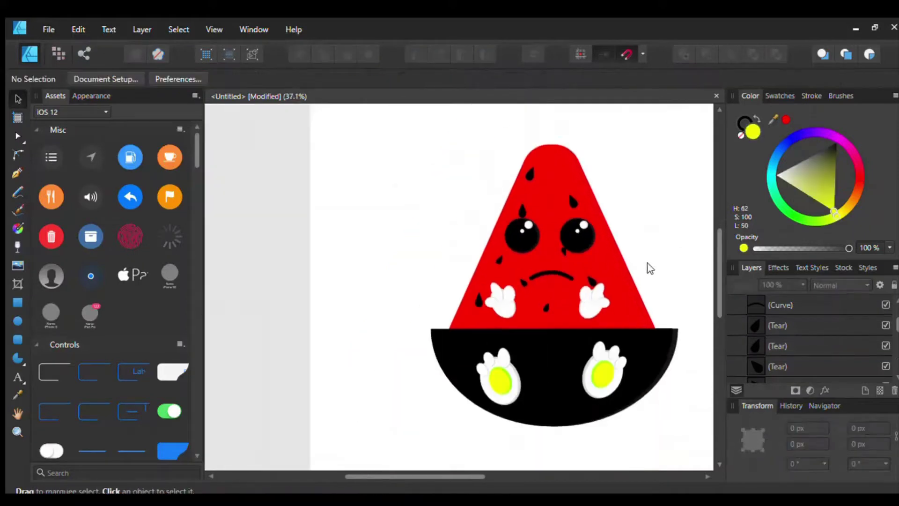
{"action": "scroll", "coordinate": [637, 269], "scroll_direction": "down", "scroll_amount": 2}
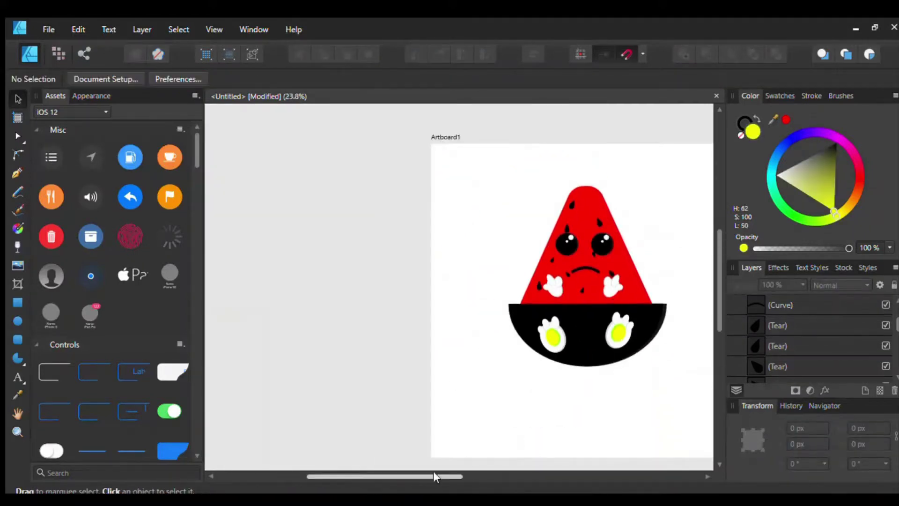
{"action": "left_click_drag", "start_coordinate": [433, 471], "coordinate": [510, 472]}
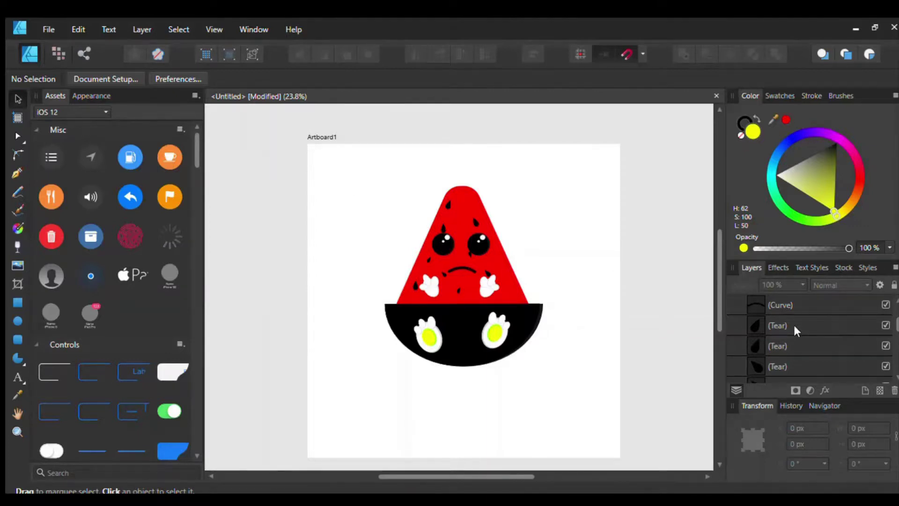
{"action": "scroll", "coordinate": [795, 325], "scroll_direction": "up", "scroll_amount": 3}
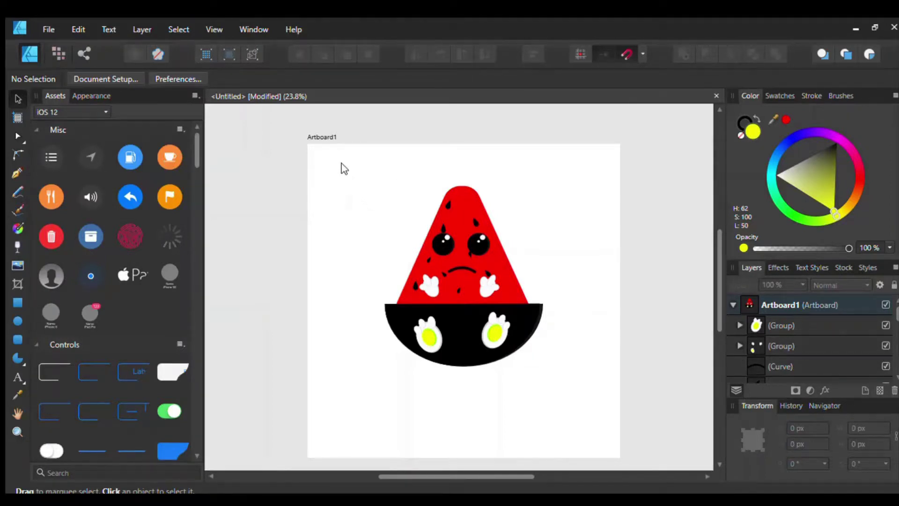
Select all 17 character and bowl pieces, including the red slice, and group them.
{"action": "left_click_drag", "start_coordinate": [338, 161], "coordinate": [338, 223]}
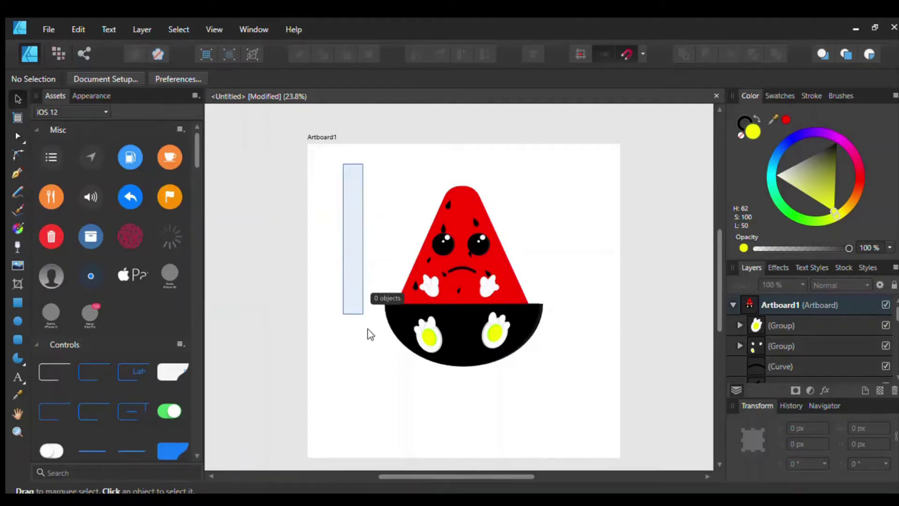
{"action": "mouse_move", "coordinate": [339, 226]}
{"action": "left_mouse_down"}
{"action": "mouse_move", "coordinate": [450, 406]}
{"action": "mouse_move", "coordinate": [600, 412]}
{"action": "left_mouse_up"}
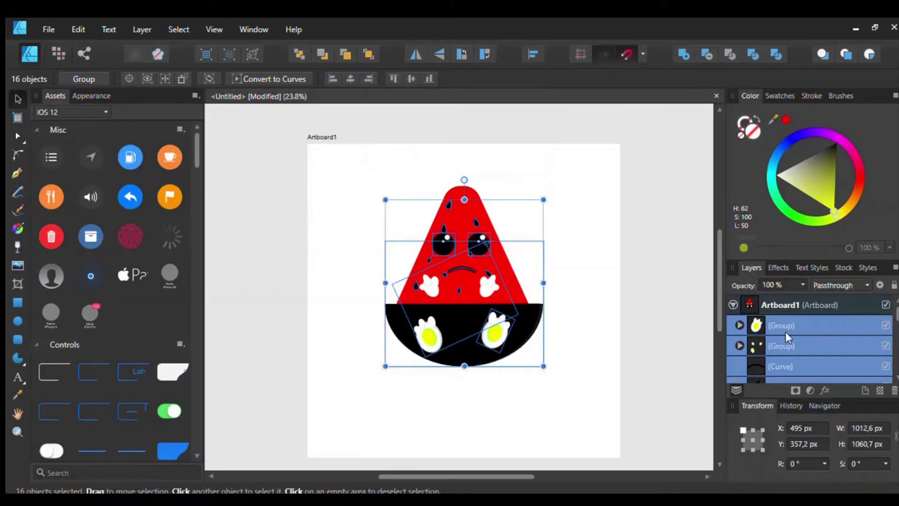
{"action": "scroll", "coordinate": [785, 331], "scroll_direction": "down", "scroll_amount": 3}
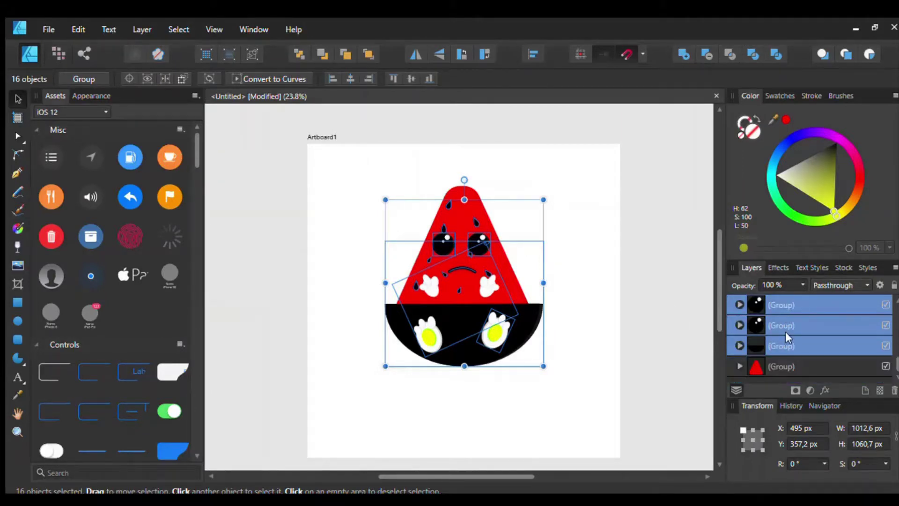
{"action": "mouse_move", "coordinate": [462, 241]}
{"action": "left_mouse_down"}
{"action": "mouse_move", "coordinate": [458, 287]}
{"action": "mouse_move", "coordinate": [382, 259]}
{"action": "left_mouse_up"}
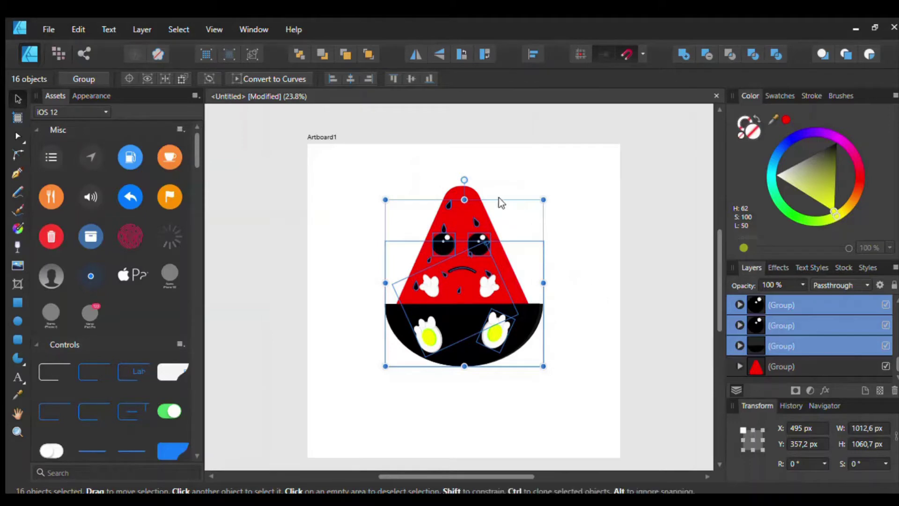
{"action": "left_click", "coordinate": [446, 189], "text": "shift"}
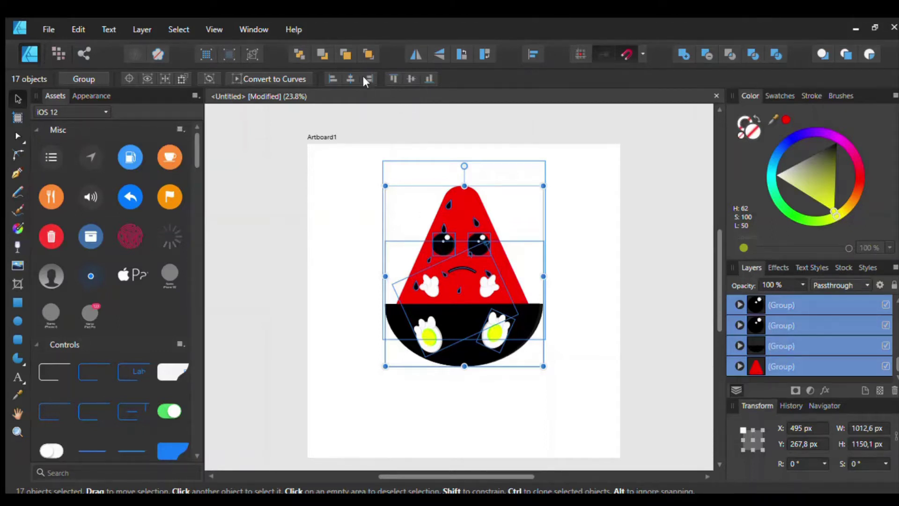
{"action": "key", "text": "ctrl+g"}
Enlarge the group to 1270.3 × 1541.2 px and centre it on the artboard.
{"action": "left_click_drag", "start_coordinate": [458, 242], "coordinate": [461, 257]}
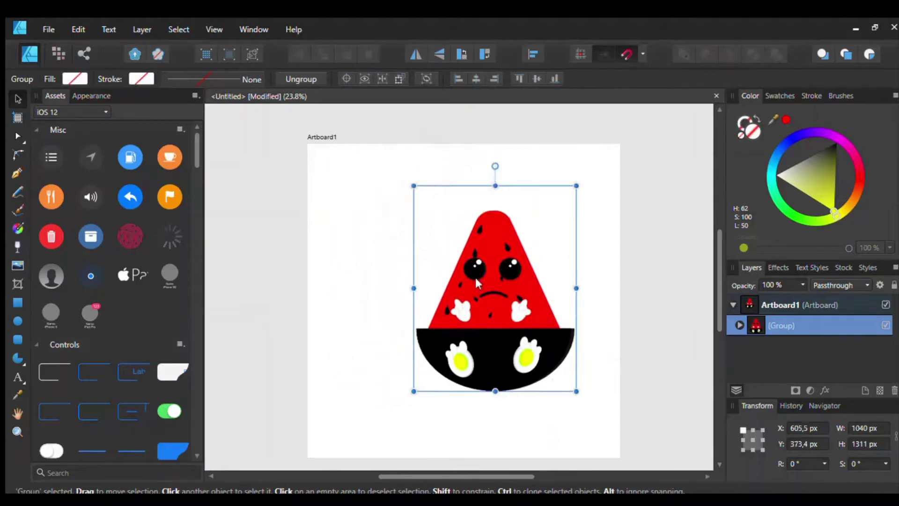
{"action": "scroll", "coordinate": [464, 253], "scroll_direction": "down", "scroll_amount": 1}
{"action": "scroll", "coordinate": [477, 253], "scroll_direction": "up", "scroll_amount": 1}
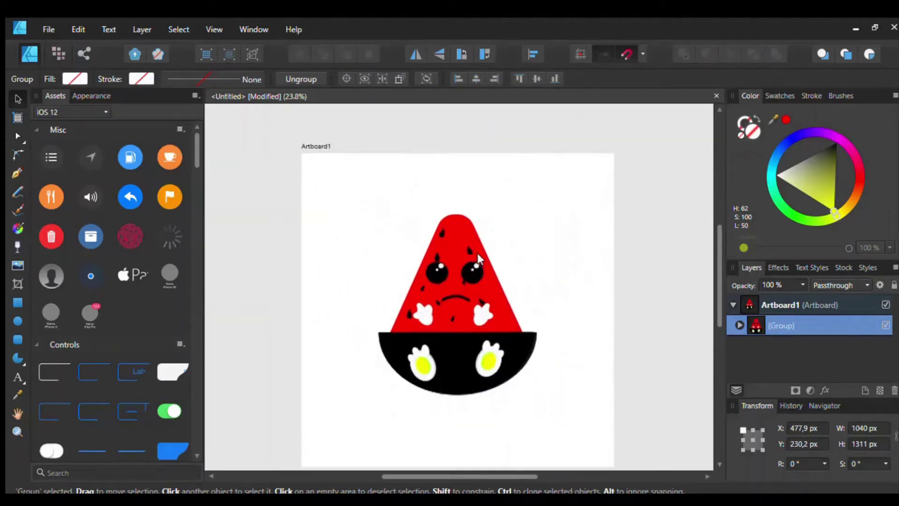
{"action": "scroll", "coordinate": [539, 208], "scroll_direction": "down", "scroll_amount": 2}
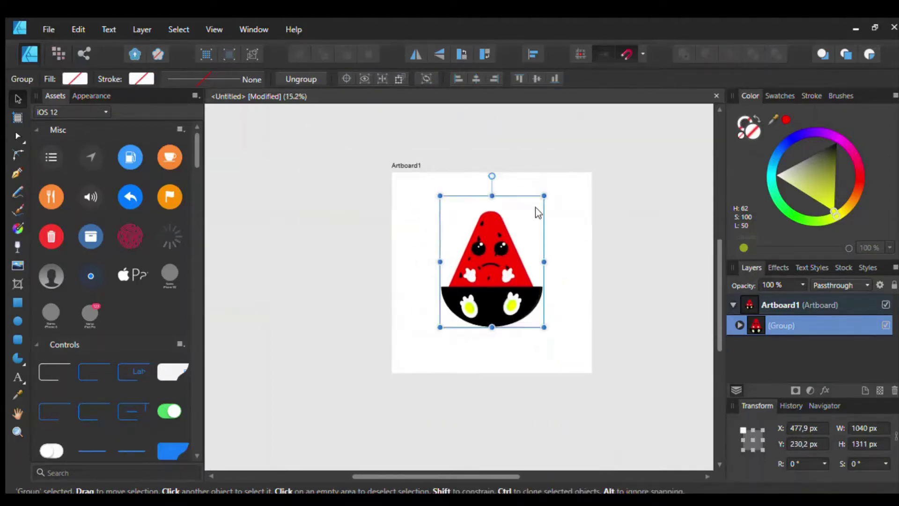
{"action": "left_click_drag", "start_coordinate": [544, 196], "coordinate": [568, 180]}
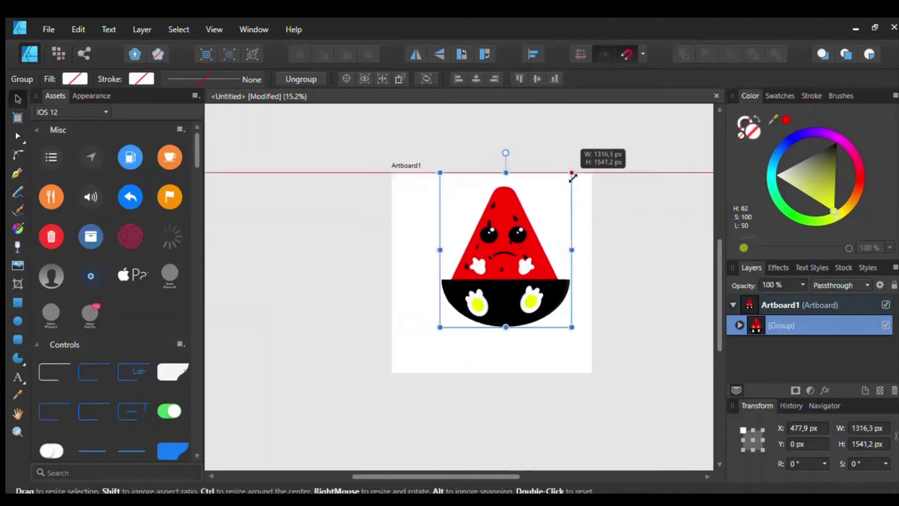
{"action": "left_click_drag", "start_coordinate": [504, 218], "coordinate": [493, 233]}
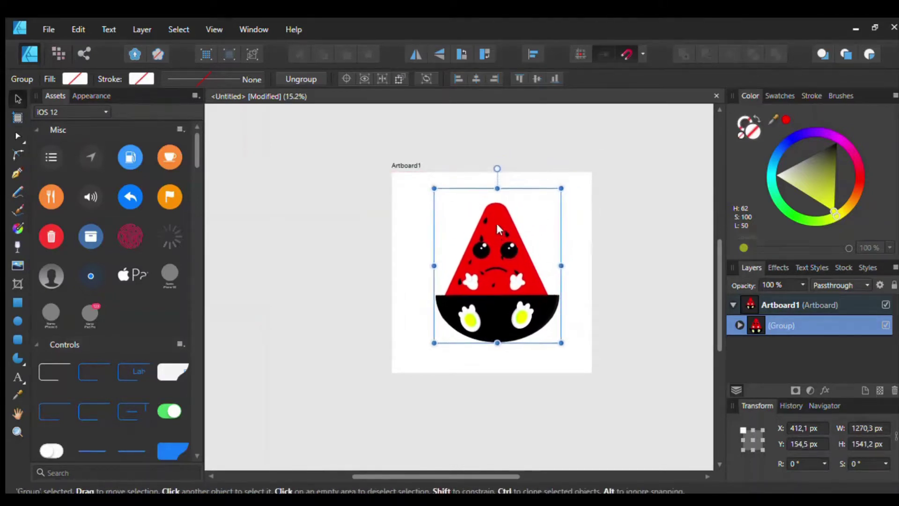
{"action": "left_click", "coordinate": [558, 240]}
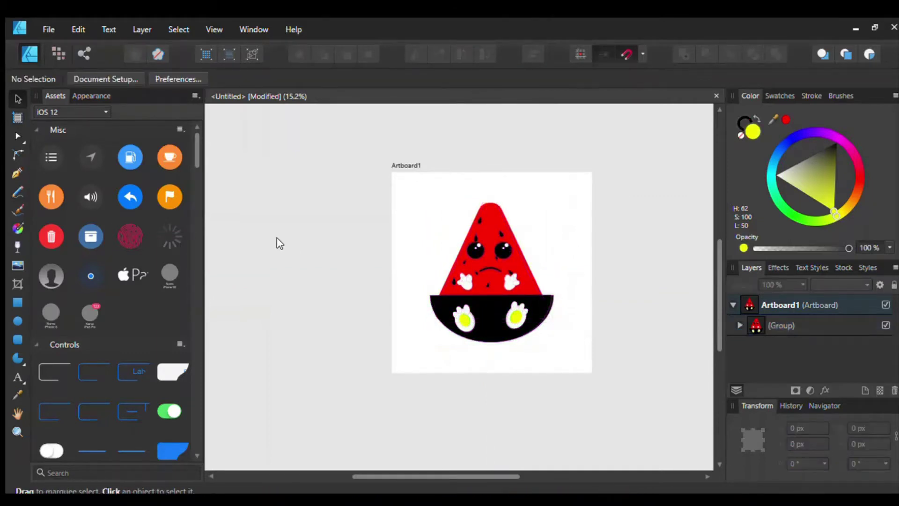
Draw a dark grey 1035 × 65.8 px shadow ellipse centred under the bowl, then select it with the watermelon.
{"action": "left_click", "coordinate": [18, 320]}
{"action": "mouse_move", "coordinate": [434, 350]}
{"action": "left_mouse_down"}
{"action": "mouse_move", "coordinate": [544, 359]}
{"action": "mouse_move", "coordinate": [538, 355]}
{"action": "left_mouse_up"}
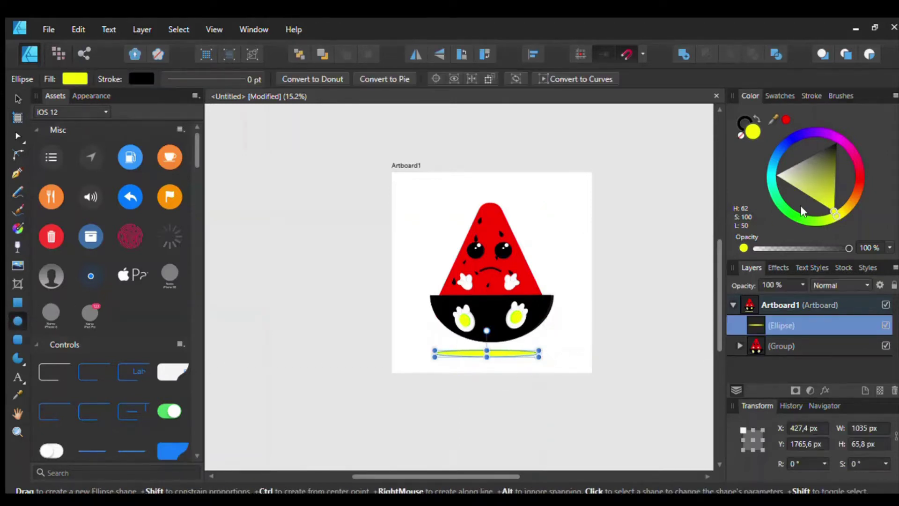
{"action": "left_click_drag", "start_coordinate": [827, 208], "coordinate": [806, 152]}
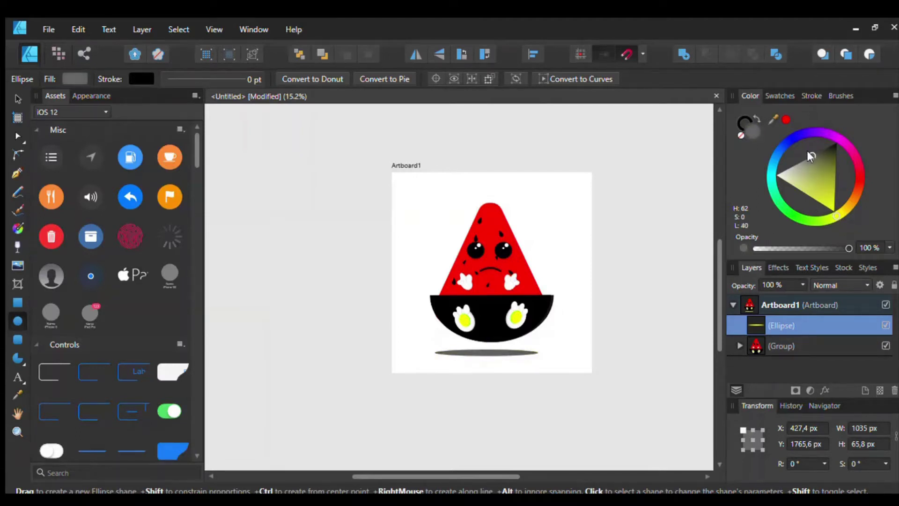
{"action": "left_click", "coordinate": [18, 99]}
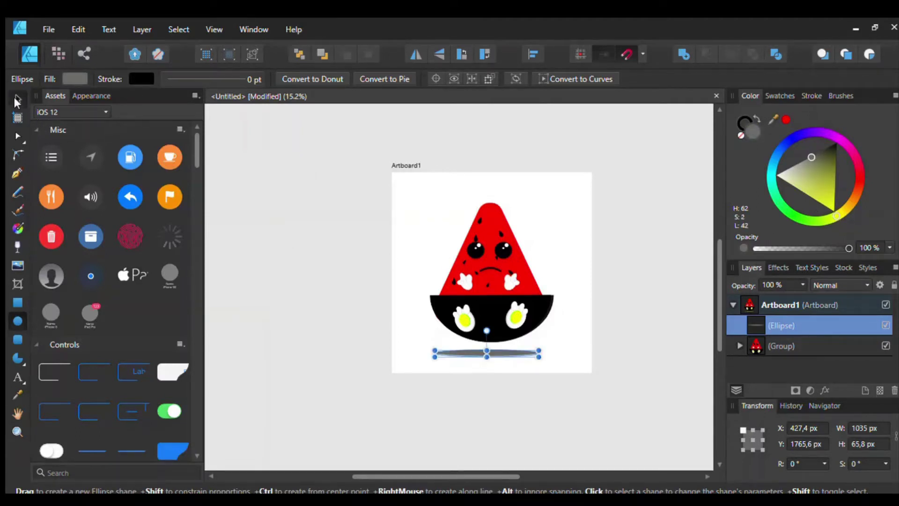
{"action": "left_click_drag", "start_coordinate": [487, 354], "coordinate": [492, 355]}
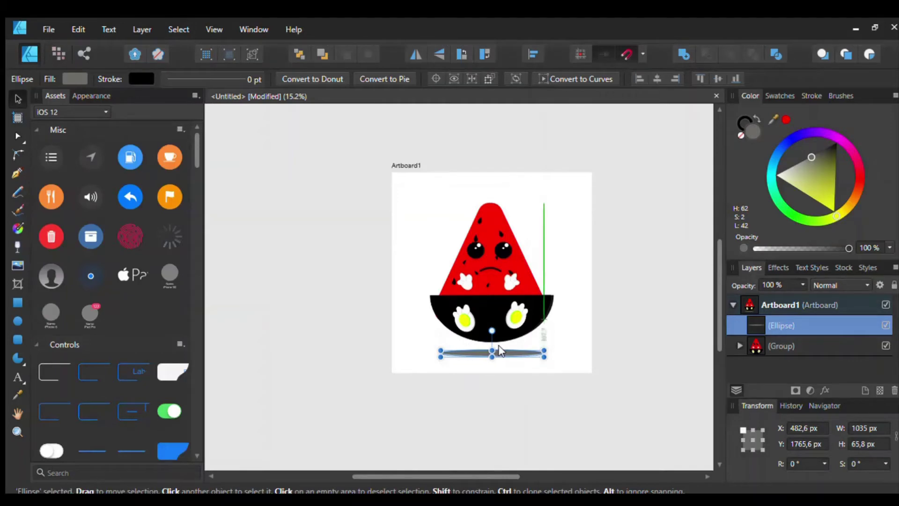
{"action": "left_click", "coordinate": [552, 330]}
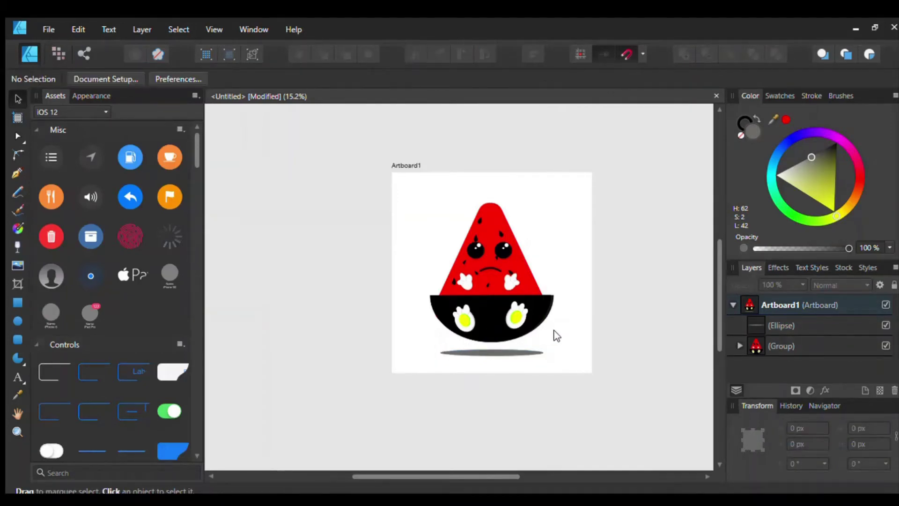
{"action": "left_click", "coordinate": [528, 352]}
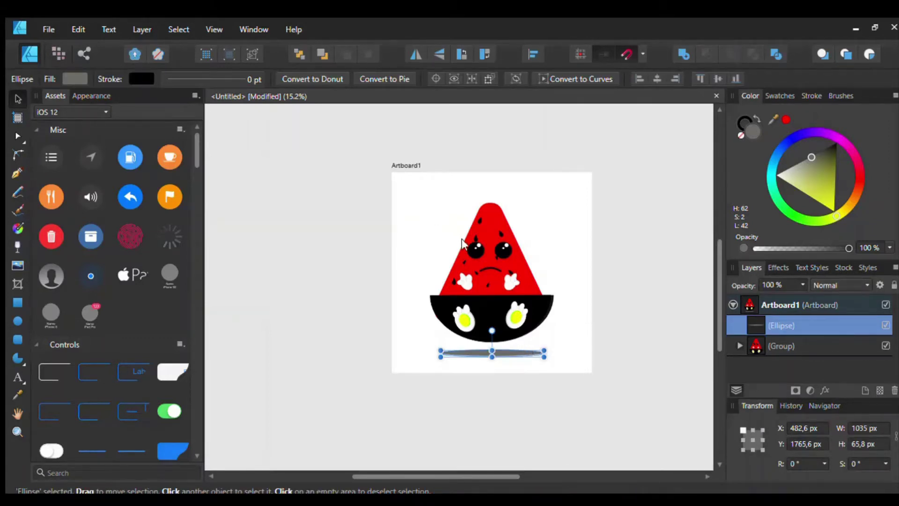
{"action": "left_click", "coordinate": [488, 247], "text": "shift"}
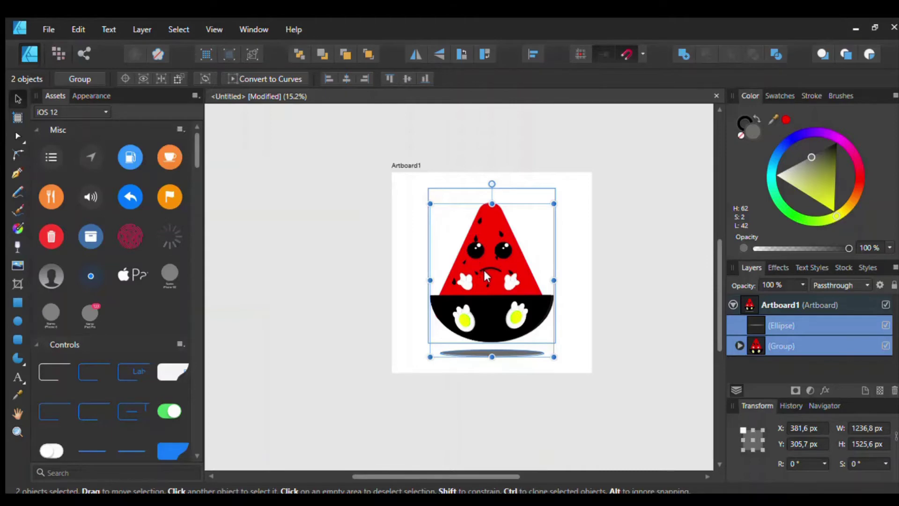
Group the shadow and watermelon into one 1270.3 × 1676.9 px group centred on the artboard.
{"action": "key", "text": "ctrl+g"}
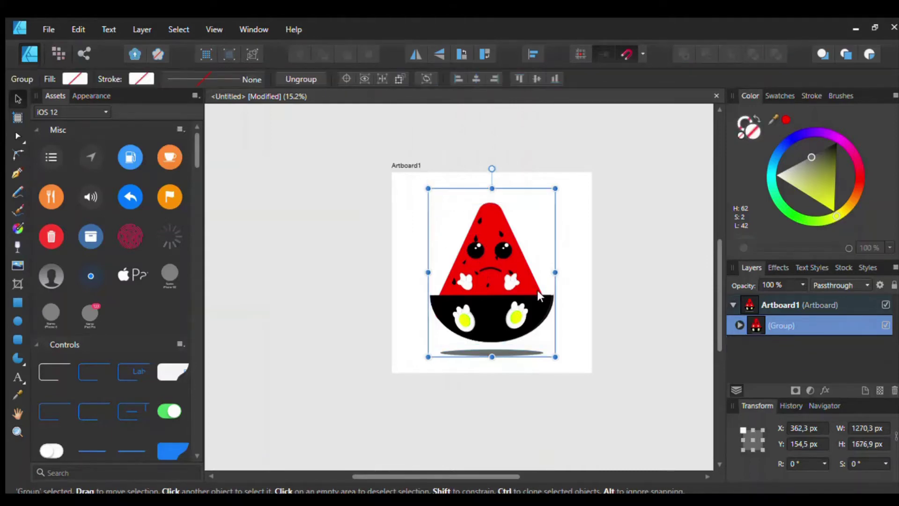
{"action": "left_click", "coordinate": [563, 292]}
{"action": "scroll", "coordinate": [557, 297], "scroll_direction": "up", "scroll_amount": 2}
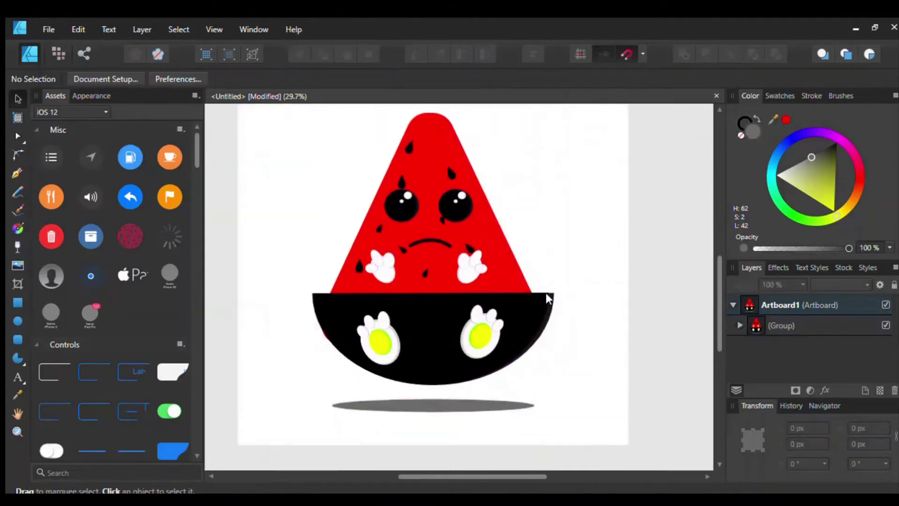
{"action": "scroll", "coordinate": [546, 293], "scroll_direction": "down", "scroll_amount": 1}
{"action": "scroll", "coordinate": [567, 313], "scroll_direction": "down", "scroll_amount": 1}
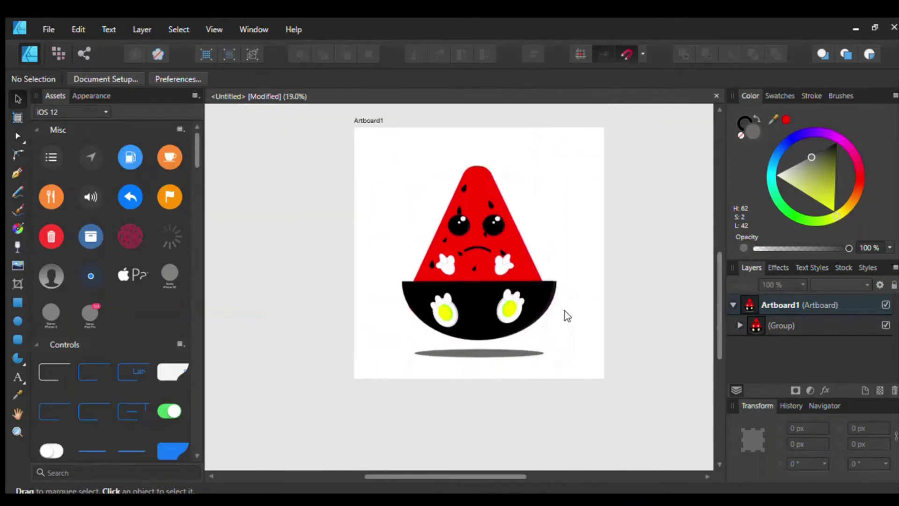
{"action": "left_click", "coordinate": [503, 276]}
{"action": "left_click_drag", "start_coordinate": [478, 231], "coordinate": [485, 267]}
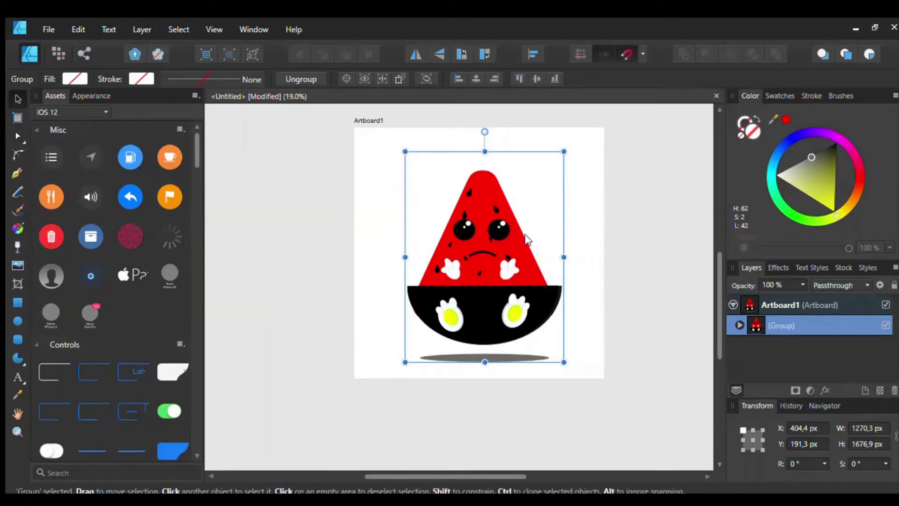
{"action": "left_click_drag", "start_coordinate": [487, 226], "coordinate": [456, 233]}
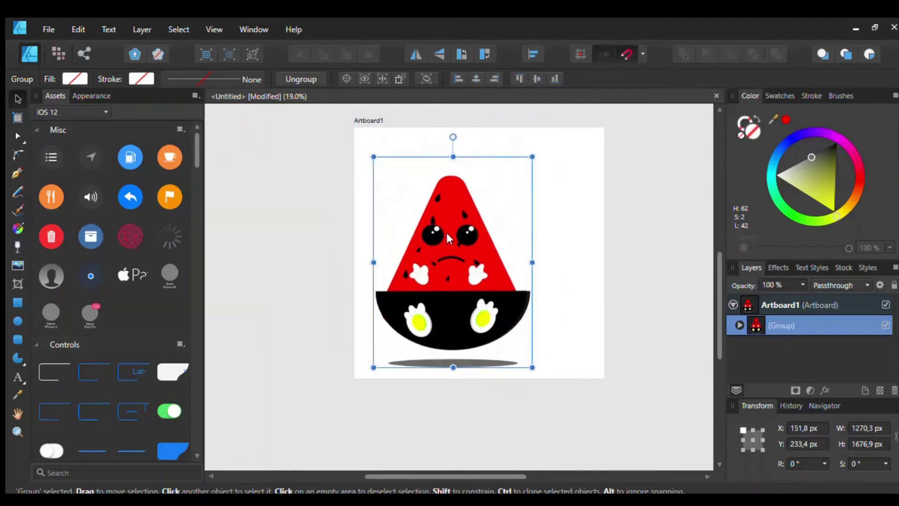
{"action": "left_click_drag", "start_coordinate": [446, 232], "coordinate": [487, 246]}
{"action": "left_click", "coordinate": [560, 251]}
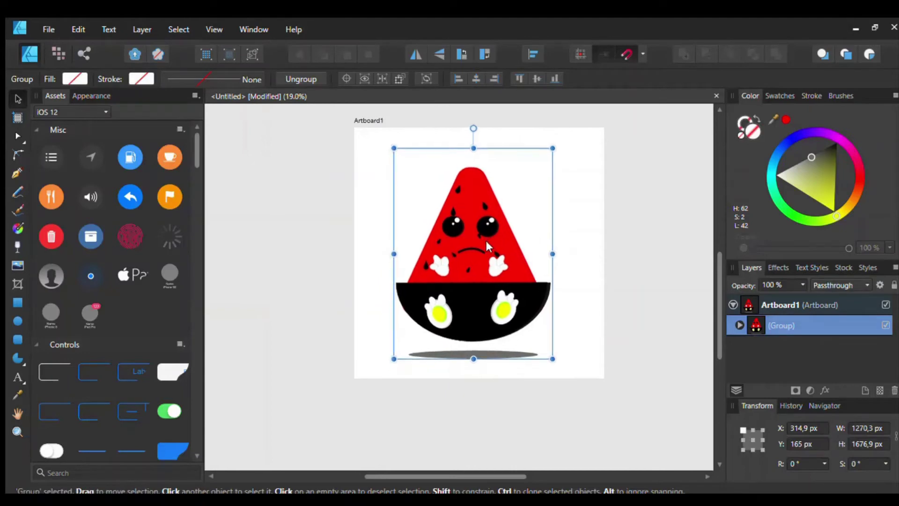
{"action": "left_click", "coordinate": [588, 251]}
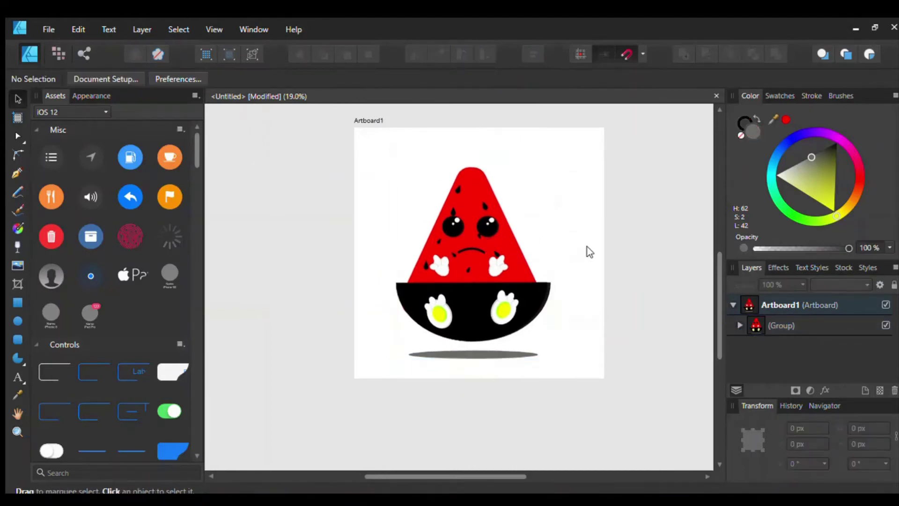